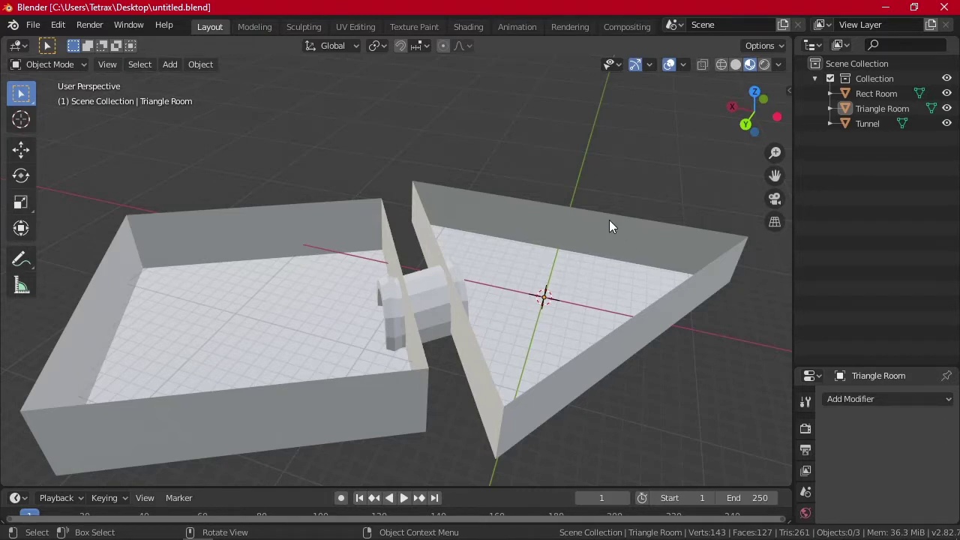
# Pan across the scene, check the Triangle Room, Rect Room and Tunnel objects, then deselect everything
pyautogui.keyDown('shift'); pyautogui.moveTo(589, 211); pyautogui.dragTo(563, 186, button='middle'); pyautogui.keyUp('shift')
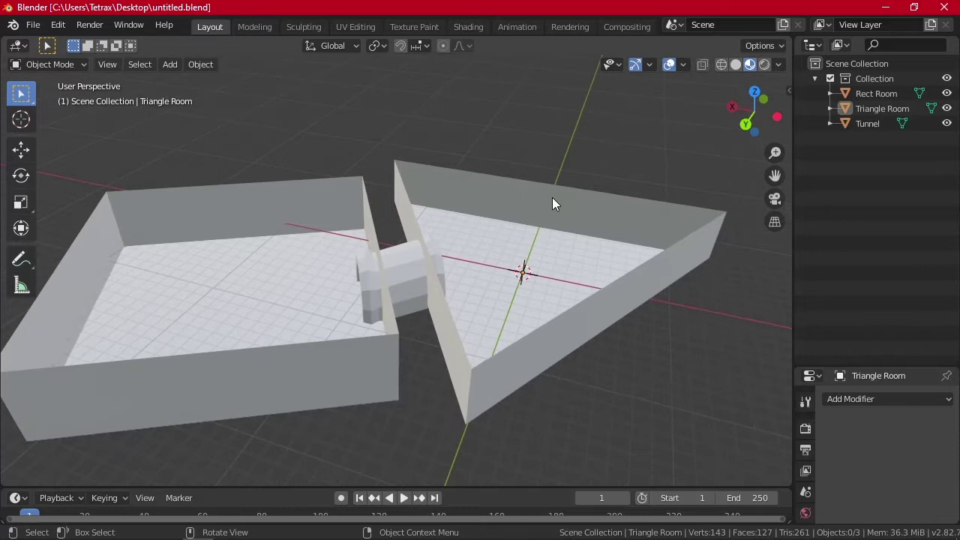
pyautogui.click(534, 247)
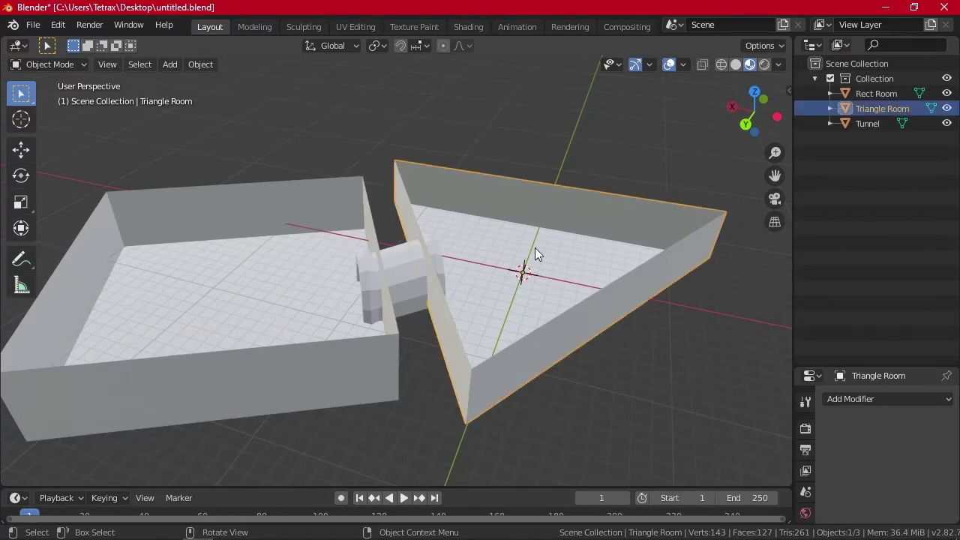
pyautogui.click(300, 257)
pyautogui.click(418, 272)
pyautogui.click(434, 401)
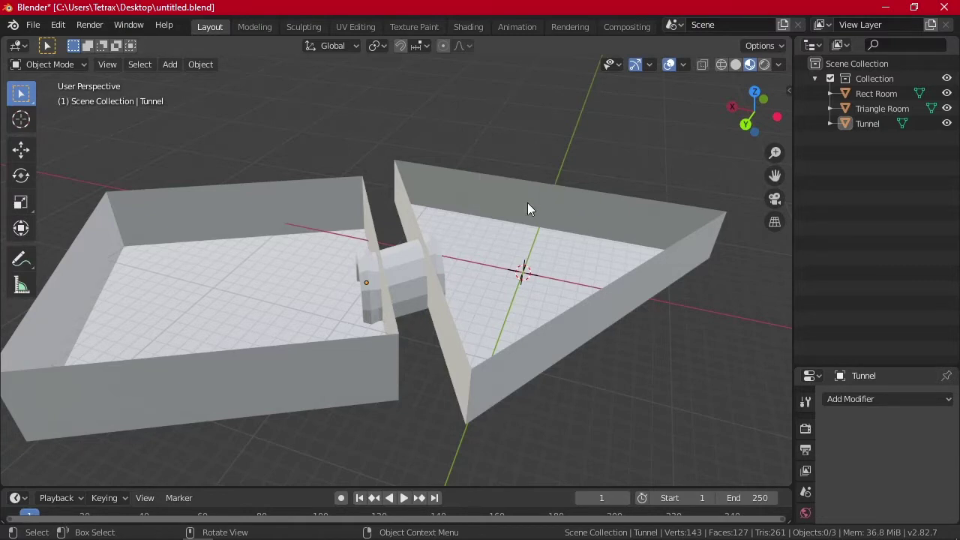
# Separate the triangle room's floor face into its own object, Triangle Room.001
pyautogui.click(518, 256)
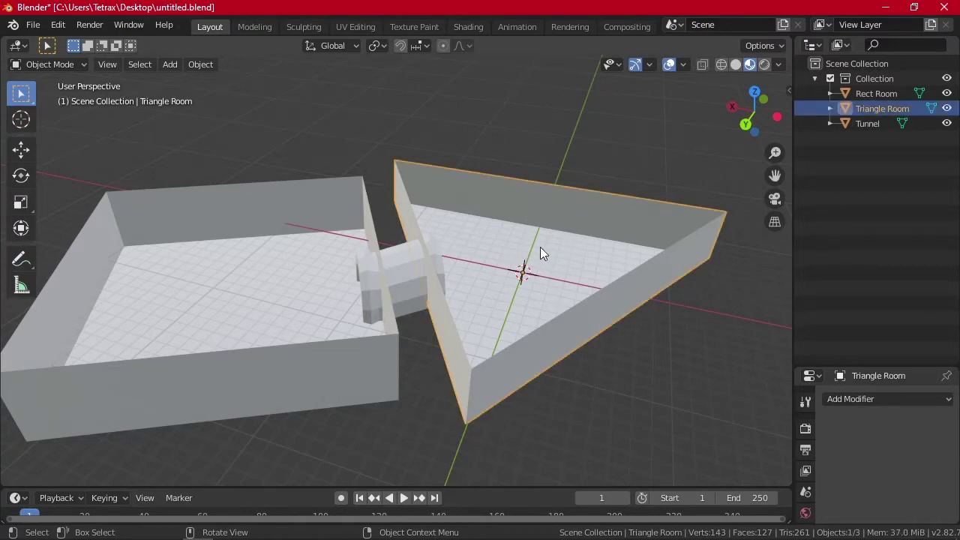
pyautogui.press('Tab')
pyautogui.press('3')
pyautogui.click(546, 242)
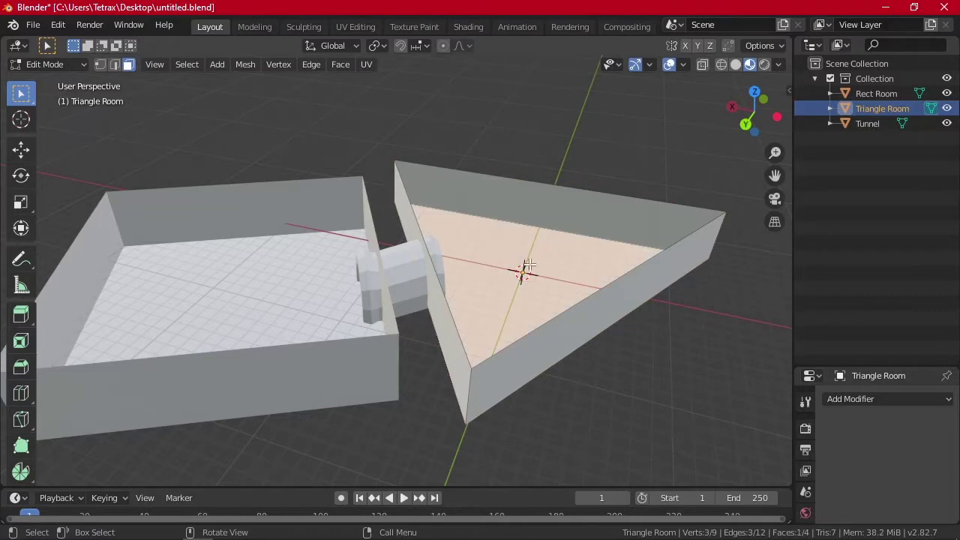
pyautogui.rightClick(528, 524)
pyautogui.moveTo(540, 491)
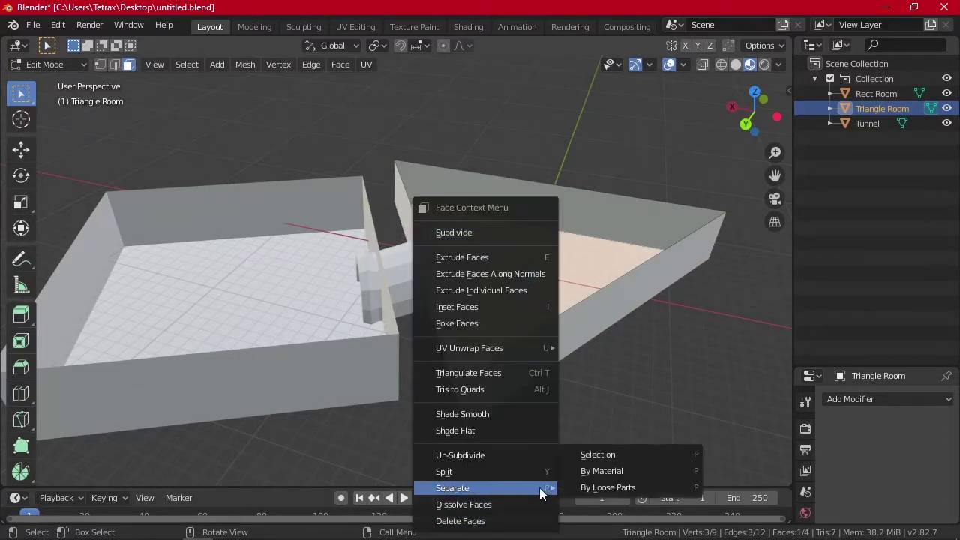
pyautogui.click(615, 455)
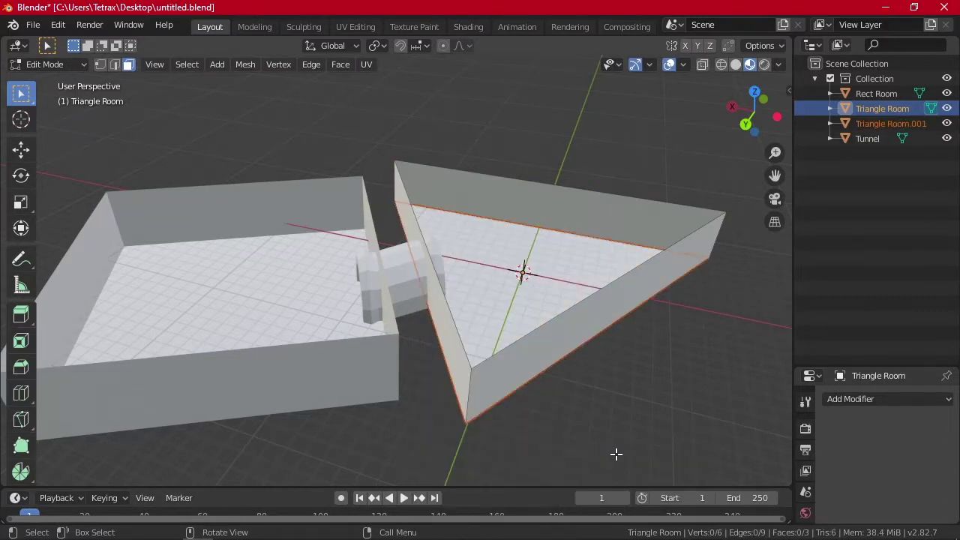
pyautogui.press('Tab')
# Separate the rectangular room's floor face into its own object, Rect Room.001
pyautogui.click(255, 288)
pyautogui.press('Tab')
pyautogui.click(270, 289)
pyautogui.rightClick(273, 289)
pyautogui.press('Escape')
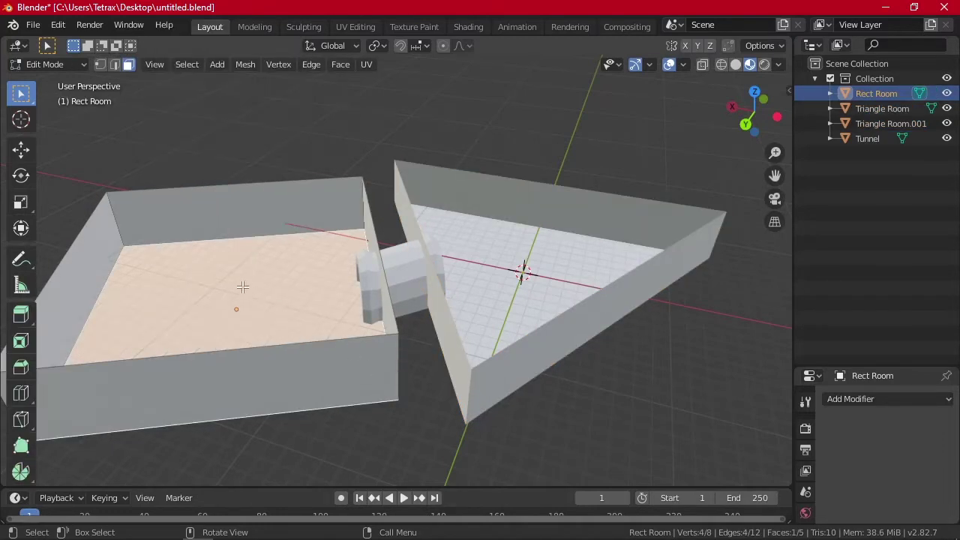
pyautogui.rightClick(243, 310)
pyautogui.moveTo(244, 311)
pyautogui.click(318, 310)
pyautogui.press('Tab')
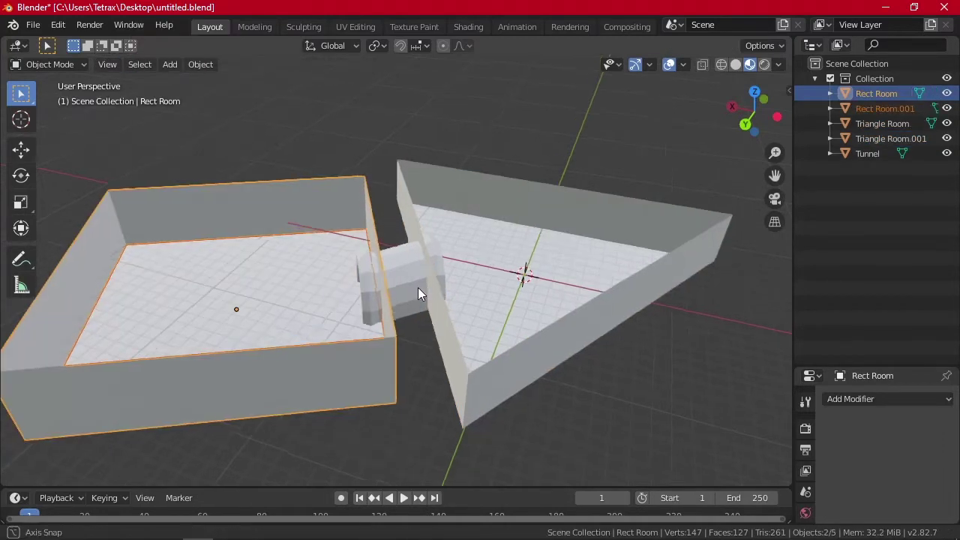
# Select all of the Tunnel's floor faces in Edit Mode, orbiting around to reach them
pyautogui.click(409, 286)
pyautogui.press('Tab')
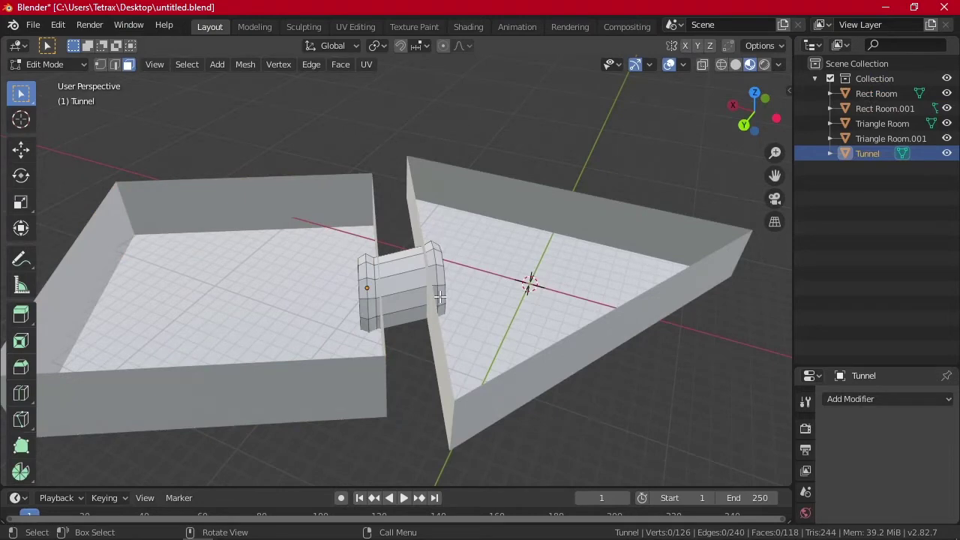
pyautogui.keyDown('alt'); pyautogui.click(411, 341); pyautogui.keyUp('alt')
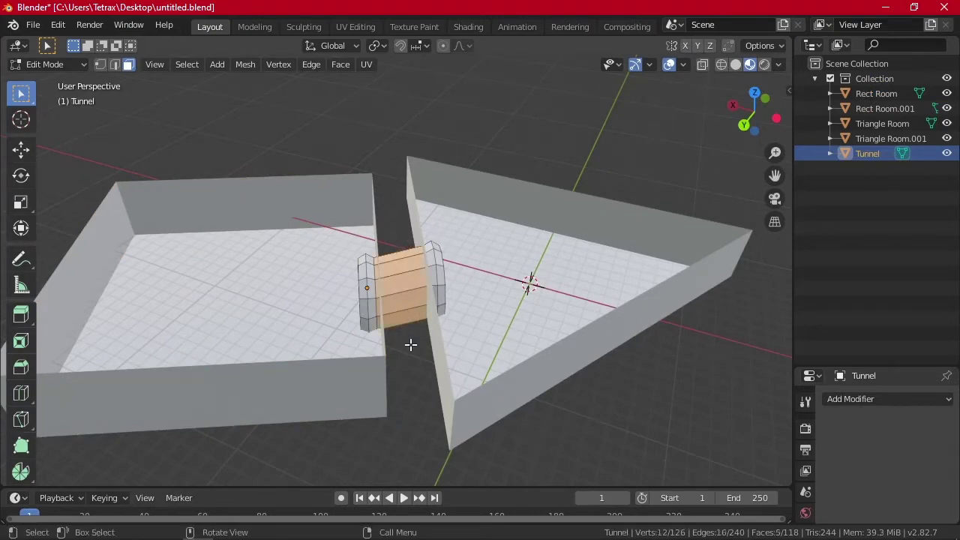
pyautogui.moveTo(412, 343); pyautogui.dragTo(360, 77, button='middle')
pyautogui.moveTo(381, 261); pyautogui.dragTo(413, 321)
pyautogui.moveTo(412, 321); pyautogui.dragTo(443, 202, button='middle')
pyautogui.keyDown('shift'); pyautogui.click(403, 261); pyautogui.keyUp('shift')
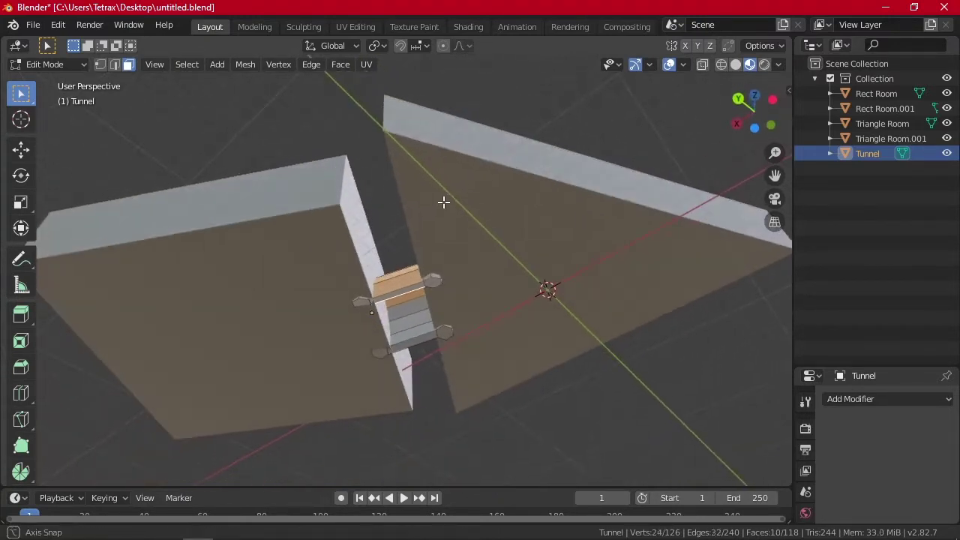
pyautogui.keyDown('shift'); pyautogui.click(411, 323); pyautogui.keyUp('shift')
pyautogui.keyDown('shift'); pyautogui.click(409, 330); pyautogui.keyUp('shift')
pyautogui.moveTo(564, 251); pyautogui.dragTo(497, 178, button='middle')
pyautogui.keyDown('shift'); pyautogui.click(405, 277); pyautogui.keyUp('shift')
pyautogui.keyDown('shift'); pyautogui.click(396, 308); pyautogui.keyUp('shift')
pyautogui.keyDown('shift'); pyautogui.click(403, 336); pyautogui.keyUp('shift')
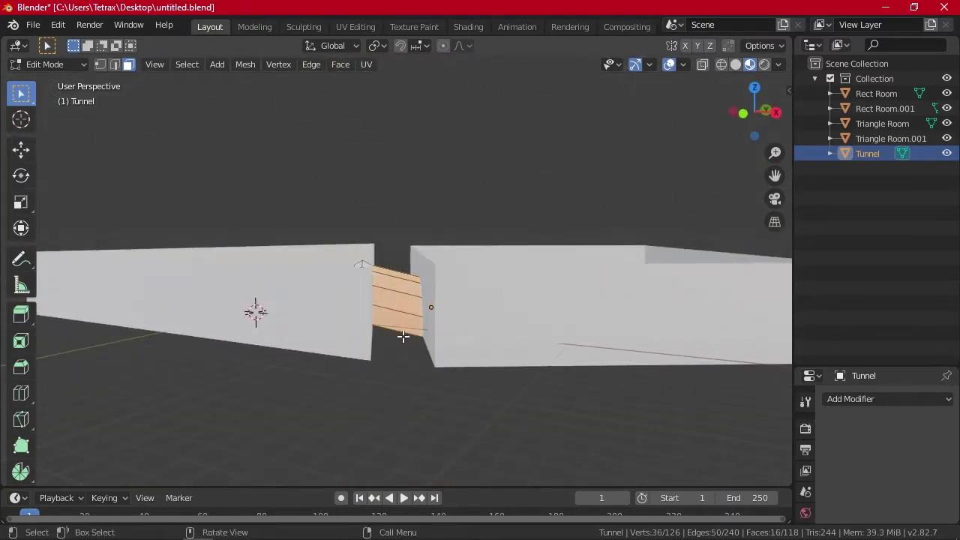
# Separate the selected tunnel floor faces into Tunnel.001 and return to Object Mode
pyautogui.rightClick(403, 337)
pyautogui.moveTo(387, 339)
pyautogui.click(485, 331)
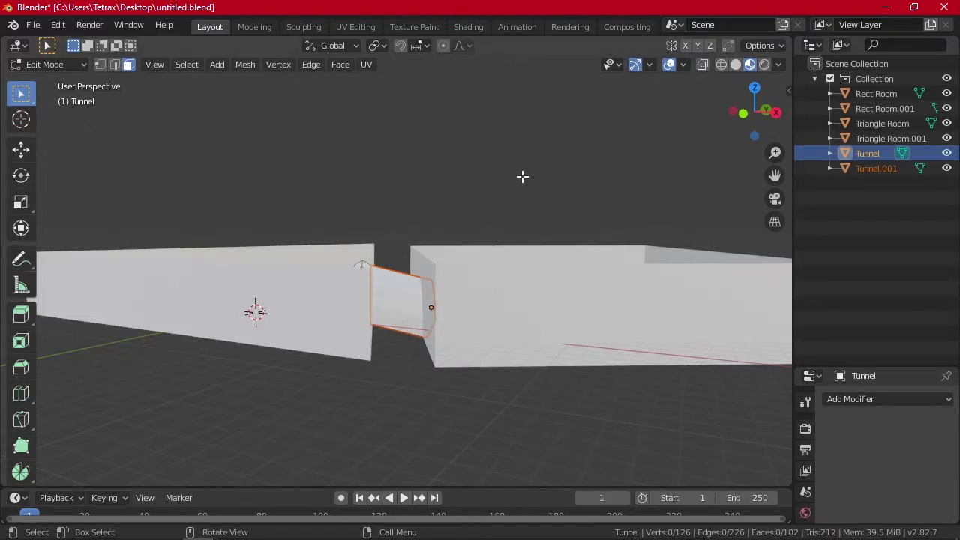
pyautogui.moveTo(523, 176); pyautogui.dragTo(465, 205, button='middle')
pyautogui.press('Tab')
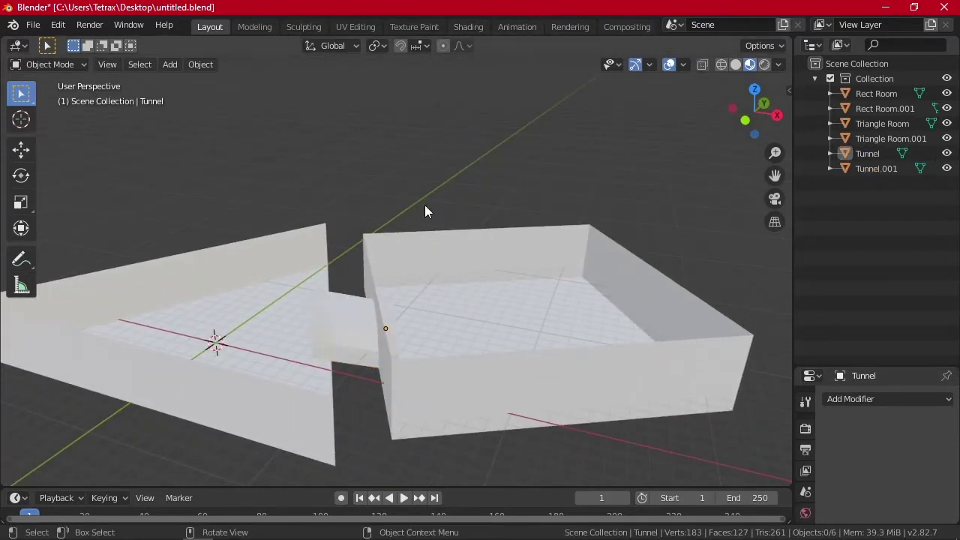
# Create a new material for the tunnel in the Shading workspace
pyautogui.click(474, 28)
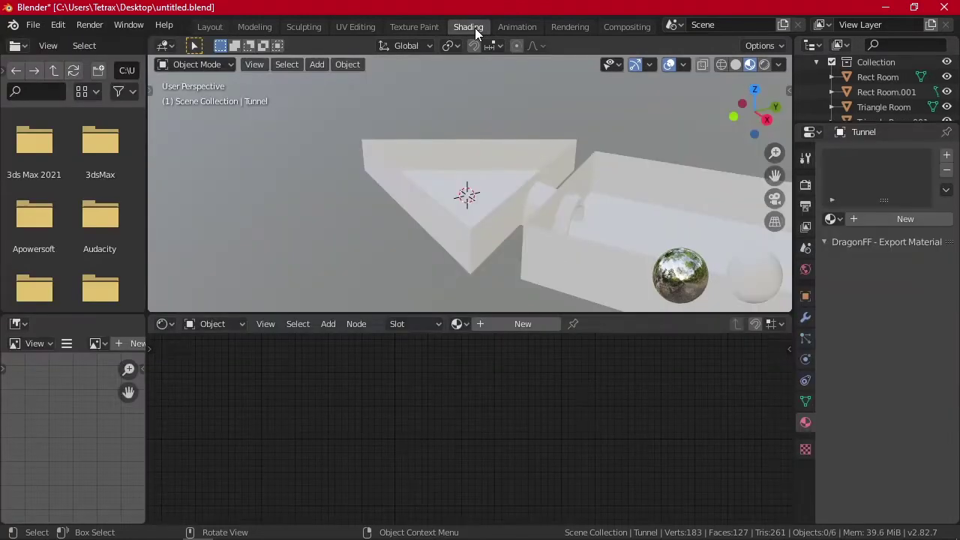
pyautogui.click(460, 324)
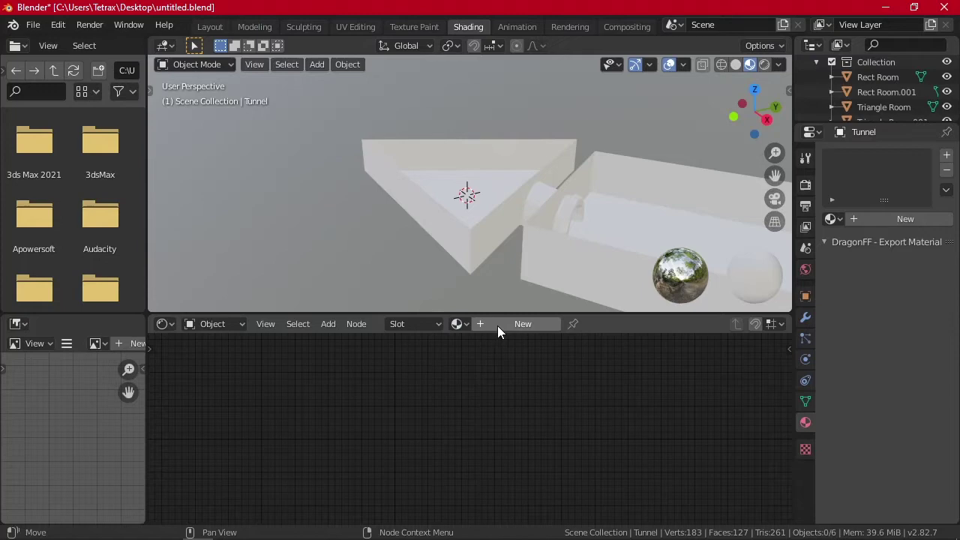
pyautogui.click(497, 325)
pyautogui.scroll(5, 383, 364)
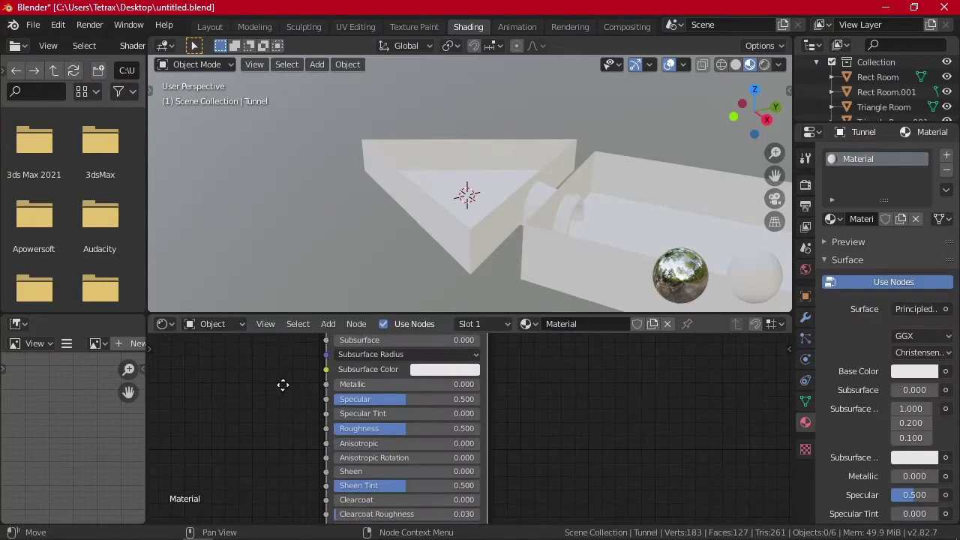
pyautogui.scroll(-2, 280, 385)
pyautogui.moveTo(281, 386); pyautogui.dragTo(461, 463, button='middle')
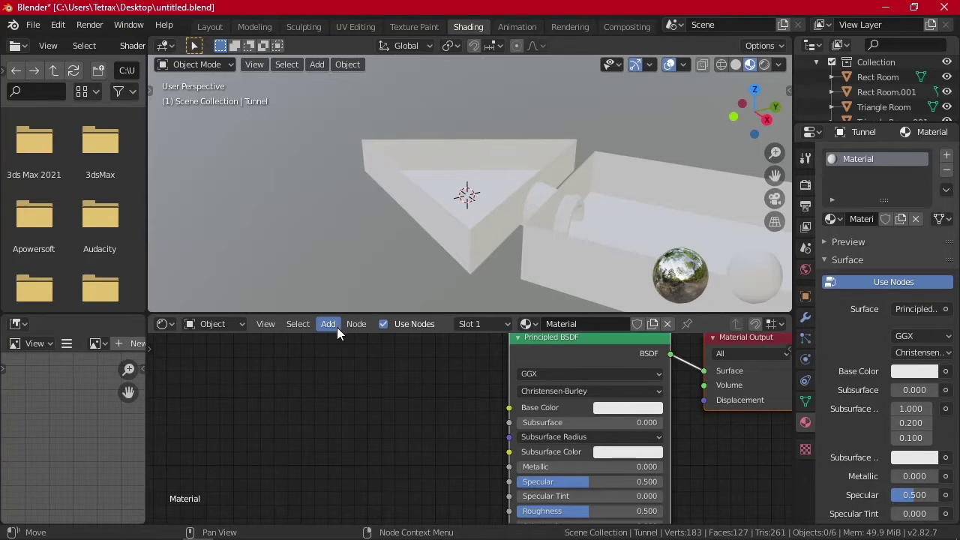
# Add an Image Texture node and connect its Color to the Principled BSDF Base Color
pyautogui.click(334, 327)
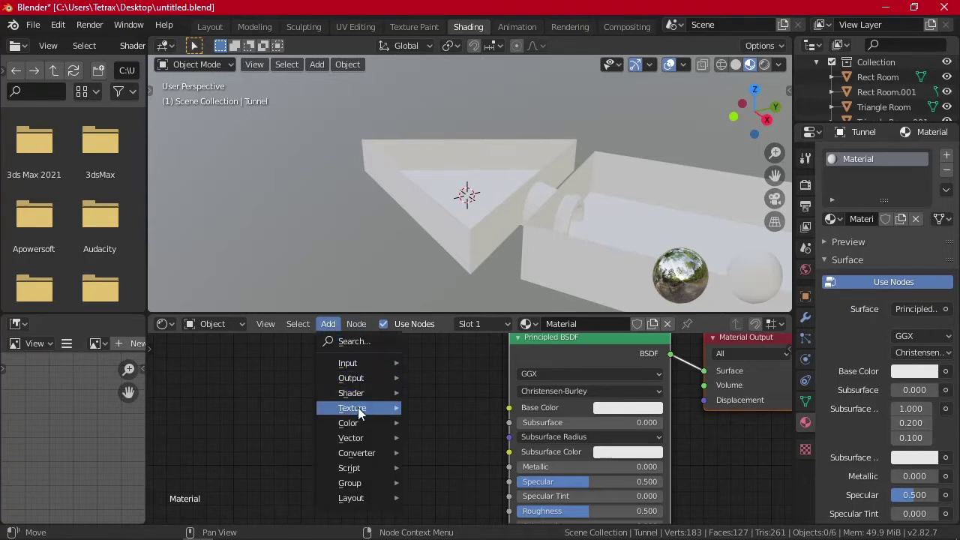
pyautogui.moveTo(360, 408)
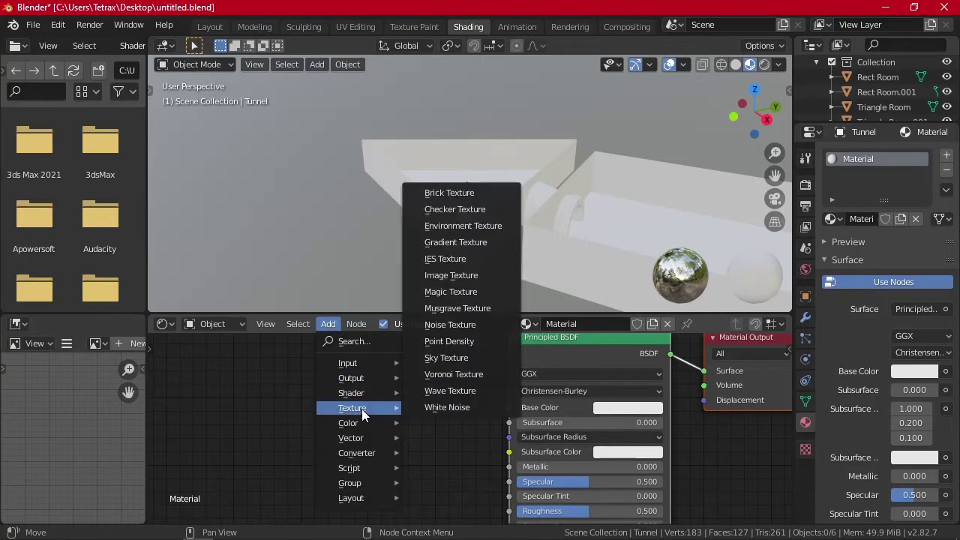
pyautogui.click(452, 276)
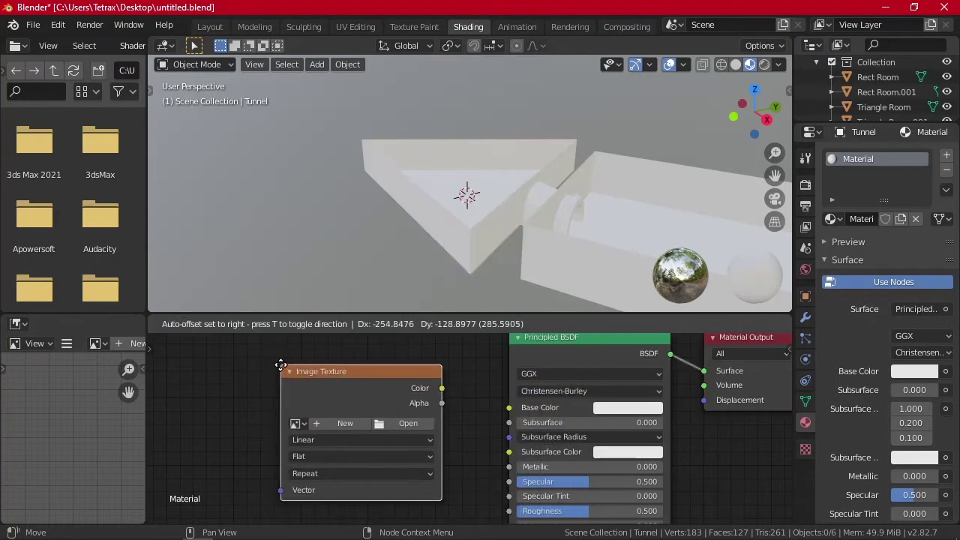
pyautogui.click(280, 364)
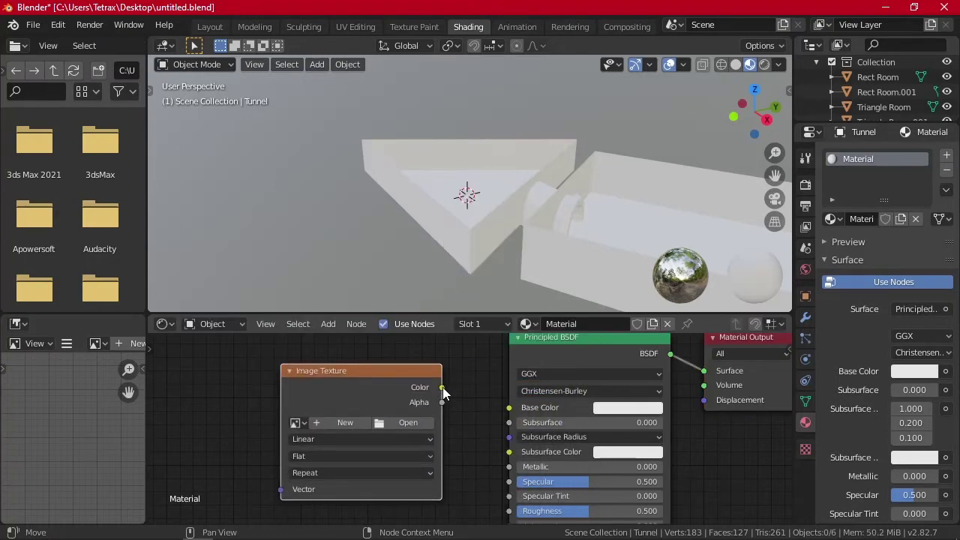
pyautogui.moveTo(443, 388); pyautogui.dragTo(511, 409)
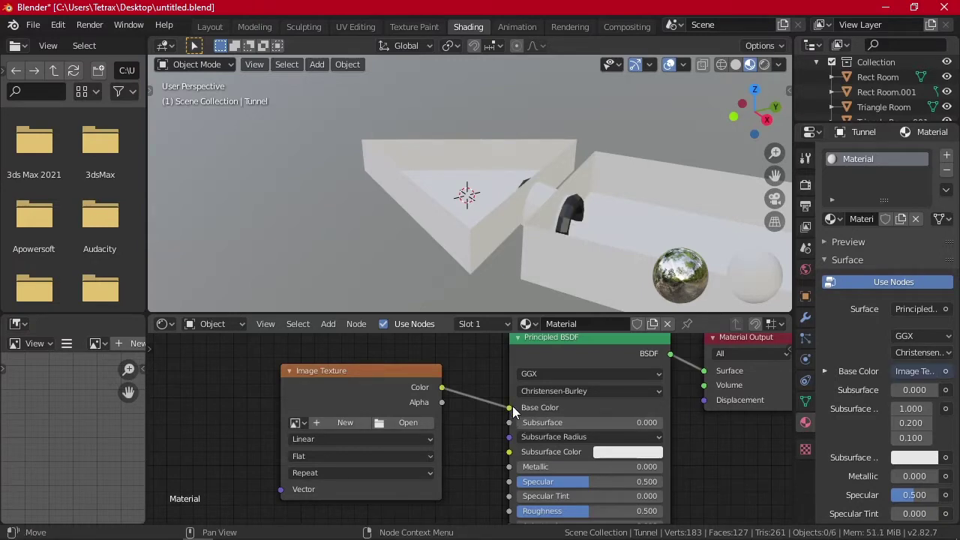
pyautogui.scroll(-1, 512, 411)
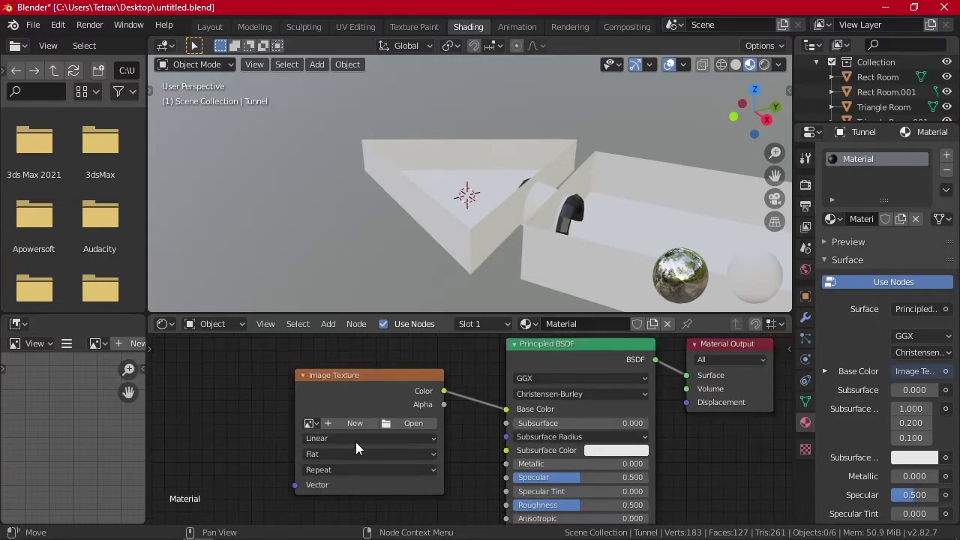
# Load bowl_floor.png as the texture and apply the material, named Wood, to the triangle floor
pyautogui.click(420, 426)
pyautogui.doubleClick(359, 128)
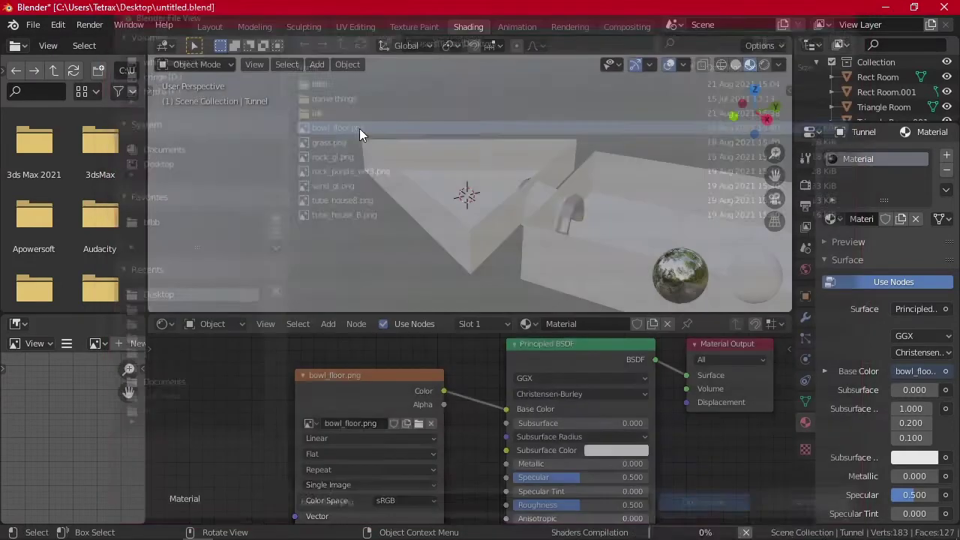
pyautogui.click(466, 182)
pyautogui.moveTo(466, 182); pyautogui.dragTo(549, 221, button='middle')
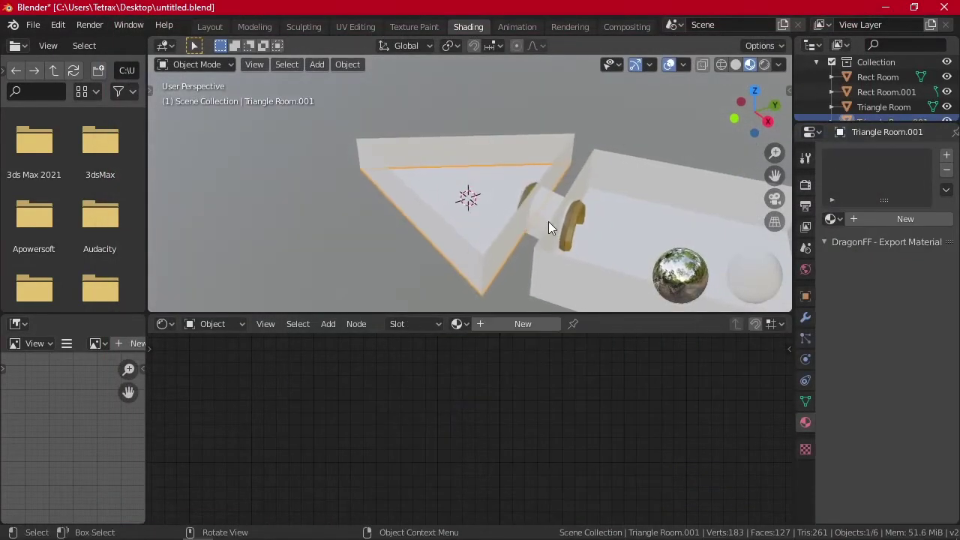
pyautogui.click(458, 323)
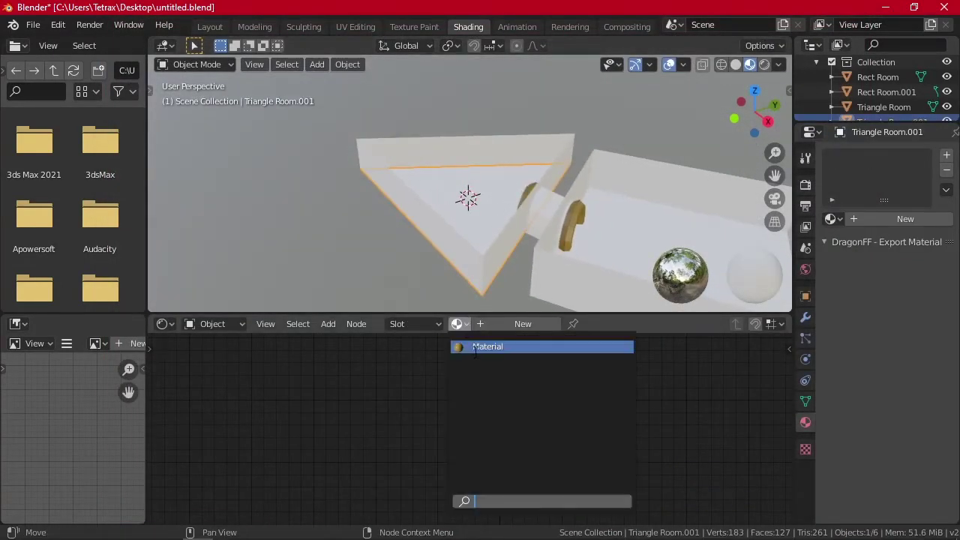
pyautogui.click(480, 346)
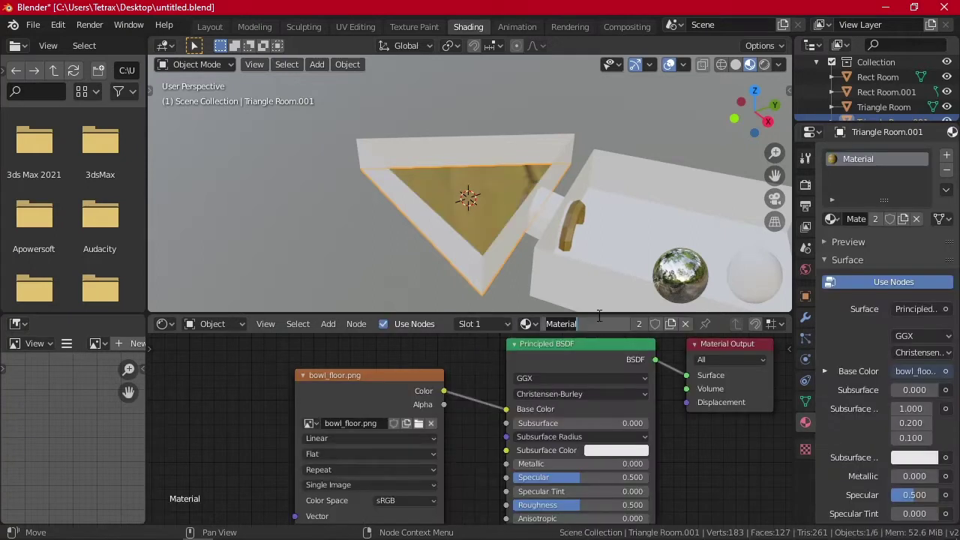
pyautogui.write('Wood')
pyautogui.press('Return')
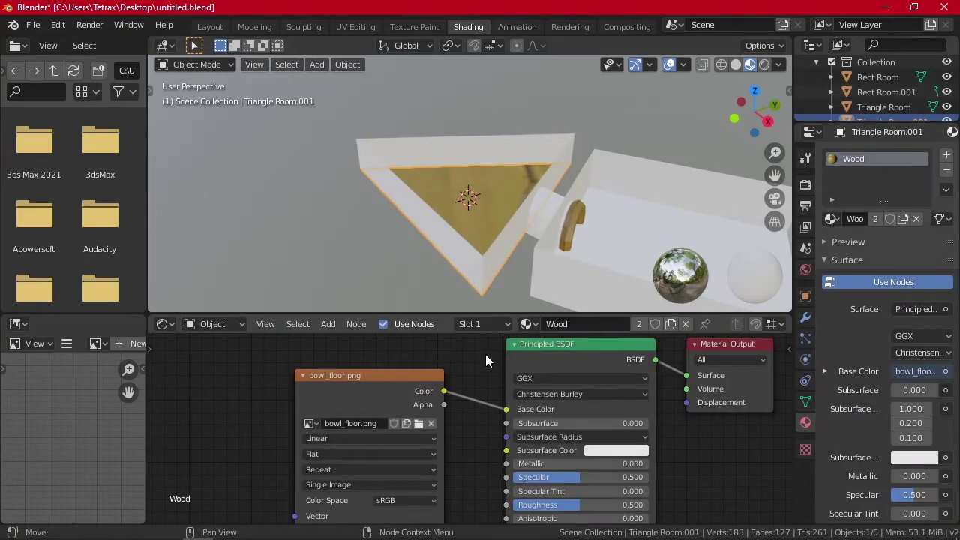
# Duplicate Wood into a Grass material textured with grass.png
pyautogui.click(670, 326)
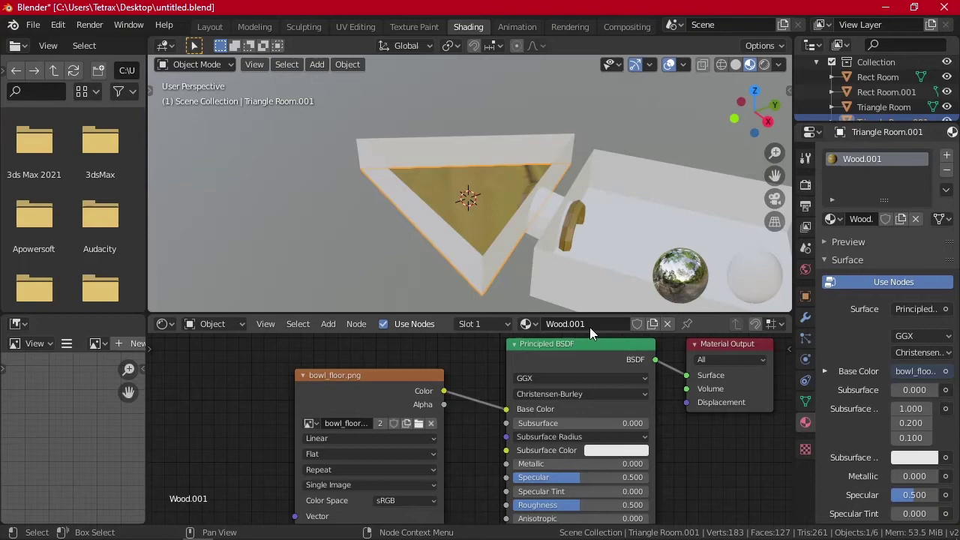
pyautogui.click(419, 424)
pyautogui.click(350, 138)
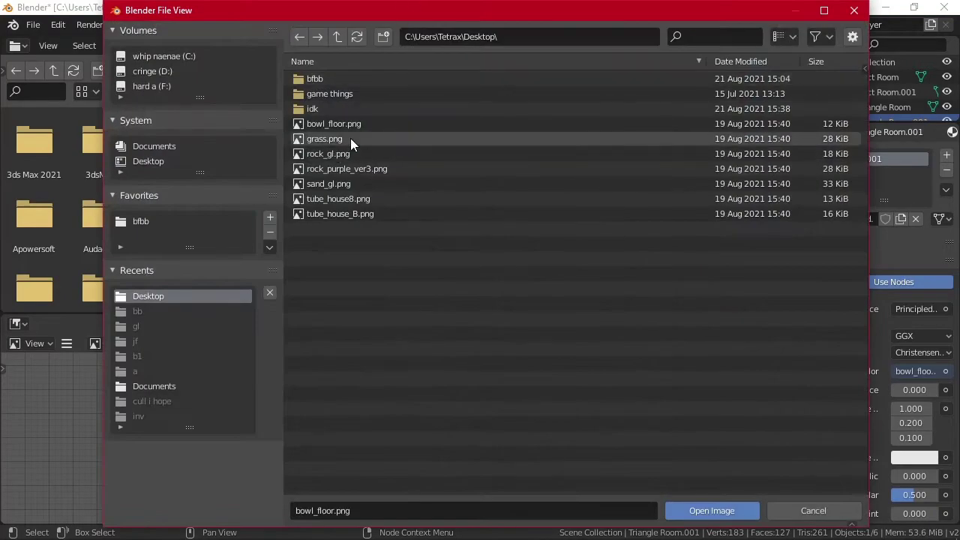
pyautogui.doubleClick(350, 138)
pyautogui.click(582, 323)
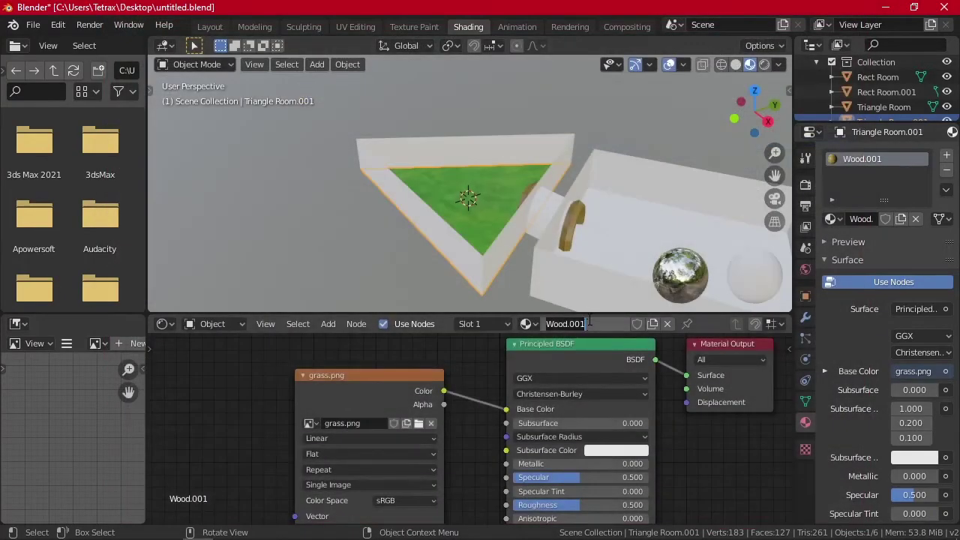
pyautogui.write('Grass')
pyautogui.press('Return')
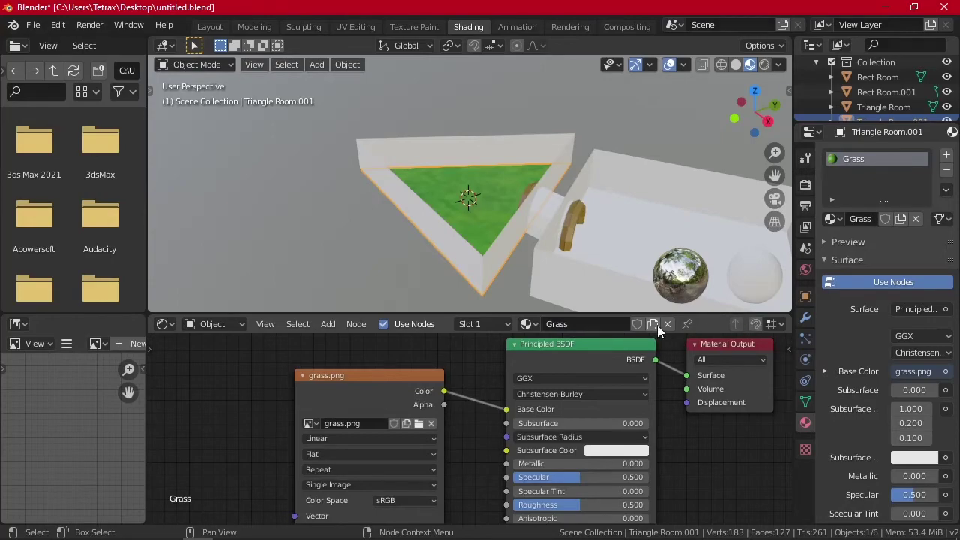
# Duplicate Grass into a Rock GL material textured with rock_gl.png
pyautogui.click(653, 323)
pyautogui.click(525, 324)
pyautogui.click(418, 423)
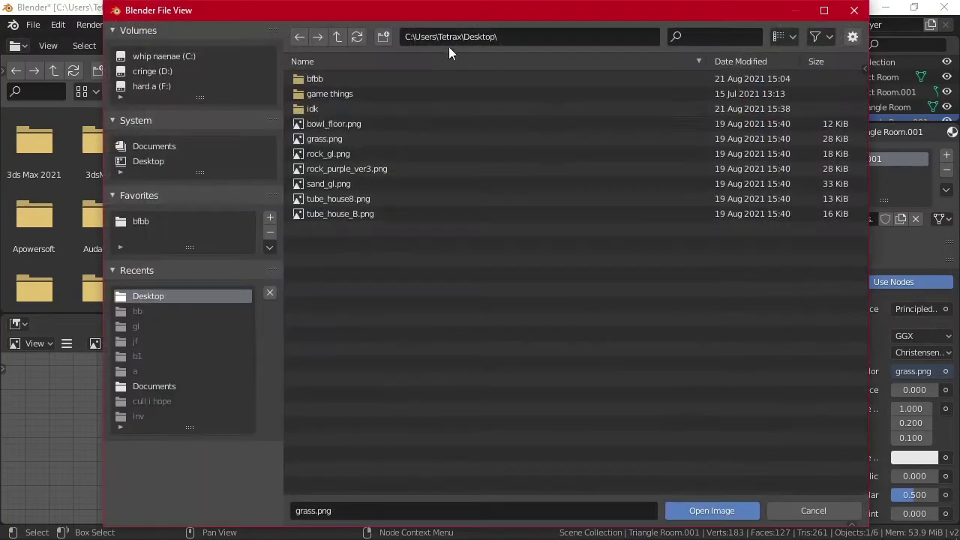
pyautogui.doubleClick(347, 153)
pyautogui.write('Rock GL')
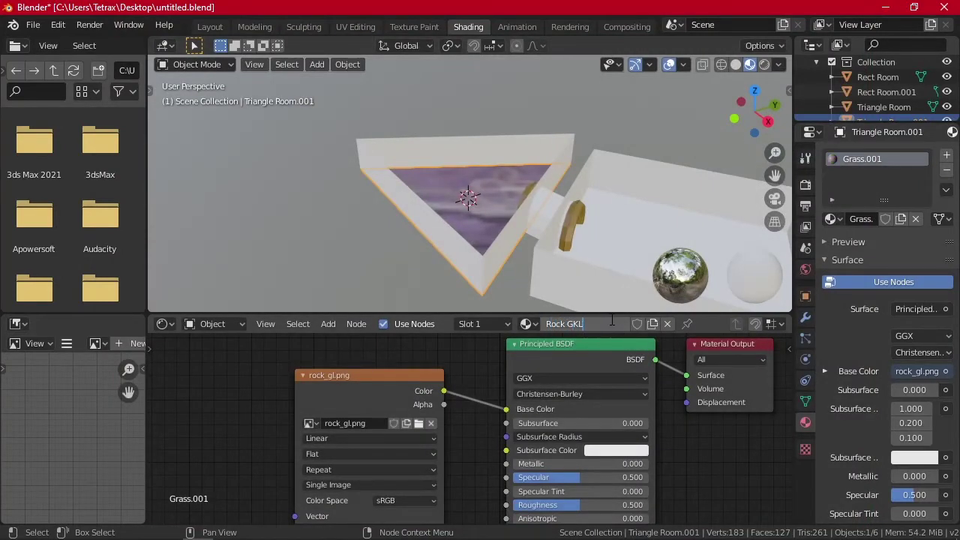
pyautogui.press('Return')
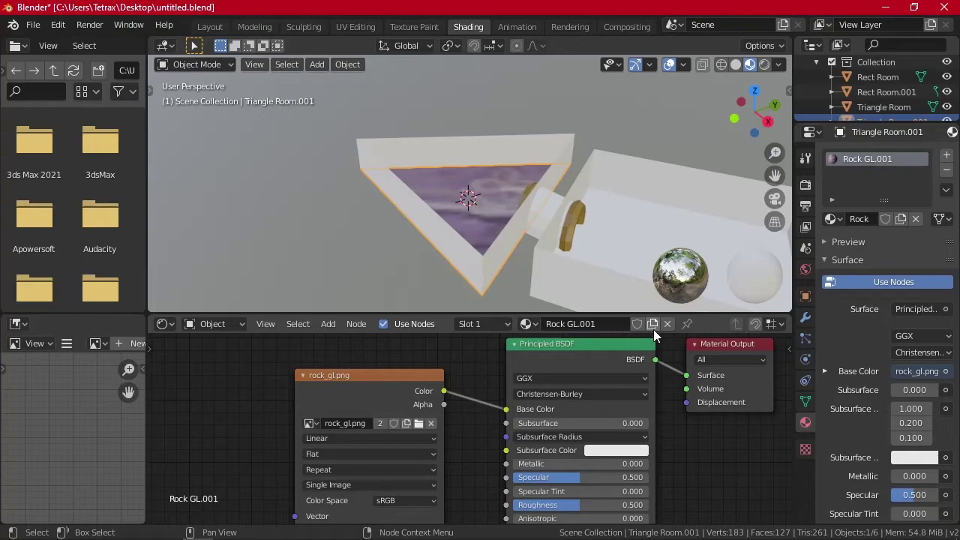
# Make a Rock Purple material textured with rock_purple_ver3.png
pyautogui.click(418, 424)
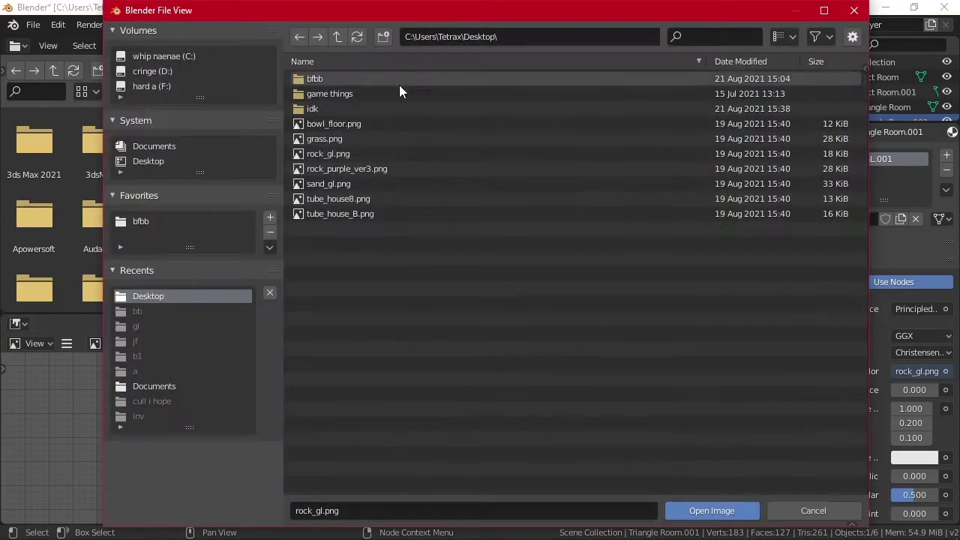
pyautogui.doubleClick(397, 169)
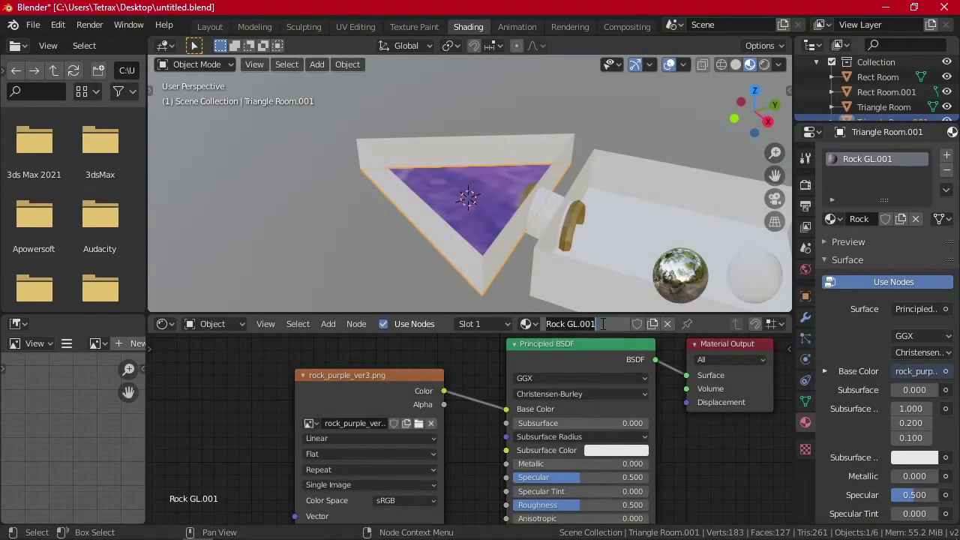
pyautogui.press('BackSpace')
pyautogui.press('BackSpace')
pyautogui.press('BackSpace')
pyautogui.press('BackSpace')
pyautogui.press('BackSpace')
pyautogui.press('BackSpace')
pyautogui.press('BackSpace')
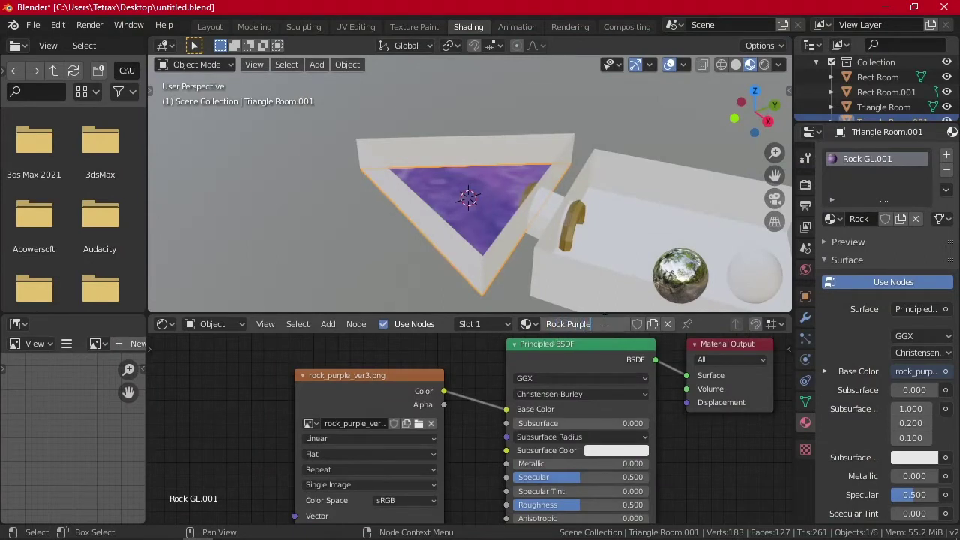
pyautogui.write('Purple')
pyautogui.press('Return')
# Duplicate Rock Purple into a Sand material textured with sand_gl.png
pyautogui.click(652, 324)
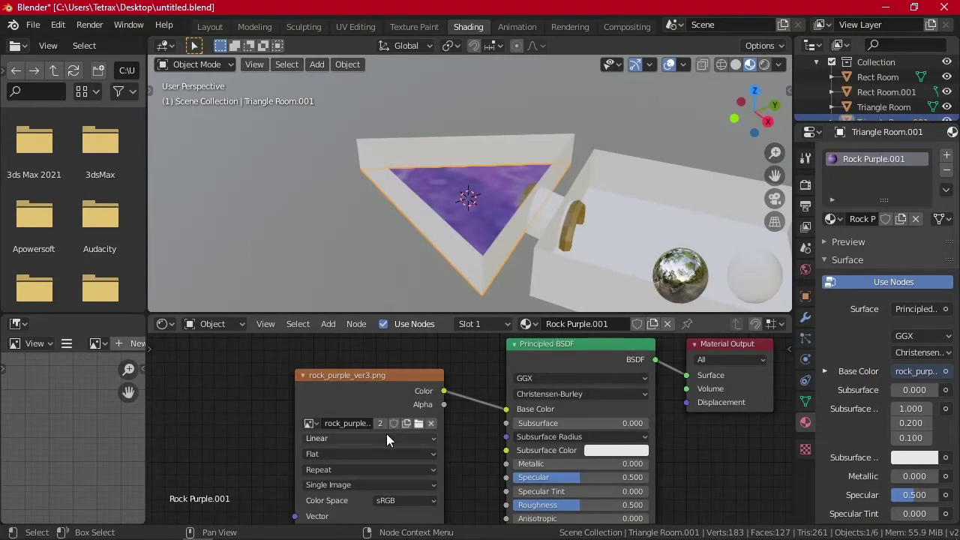
pyautogui.click(418, 423)
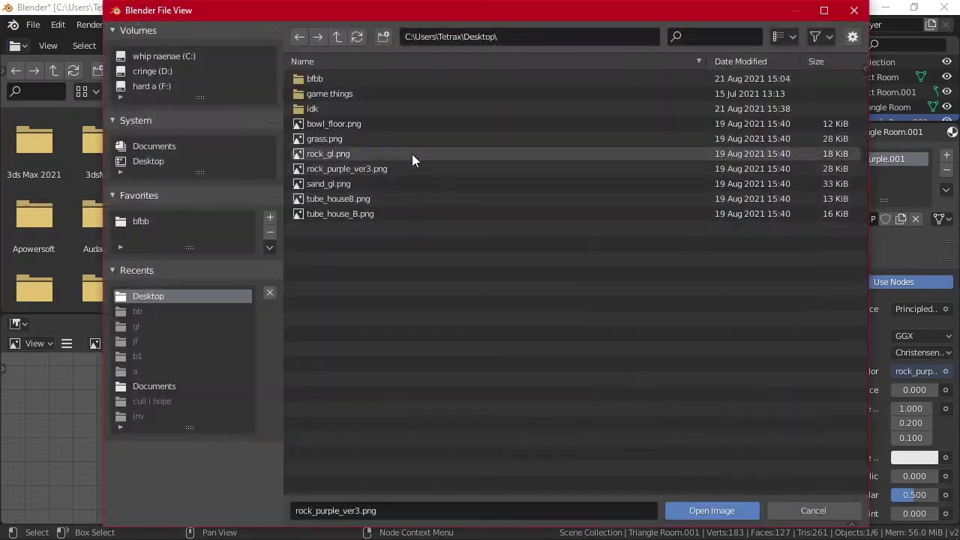
pyautogui.doubleClick(356, 183)
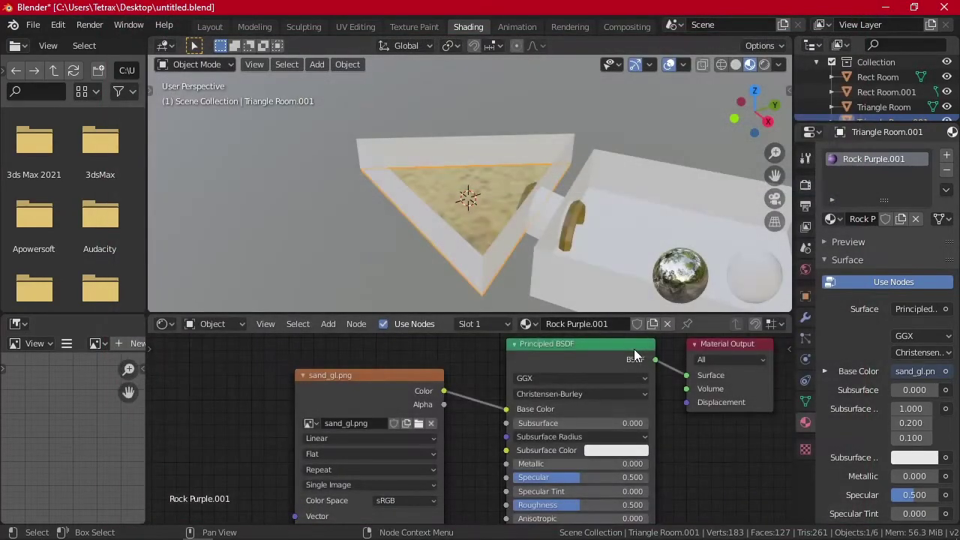
pyautogui.write('Sand')
pyautogui.press('Return')
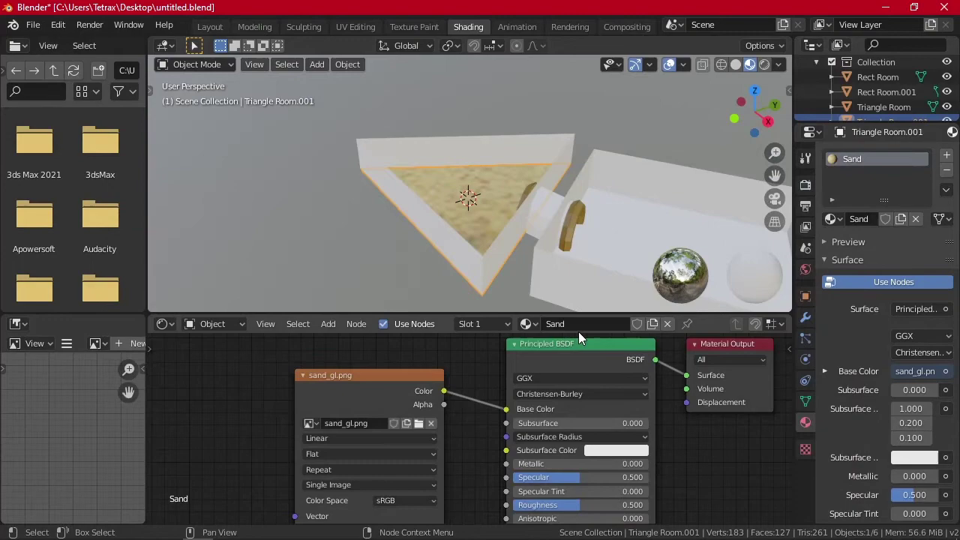
# Duplicate Sand into a Red Mtl material textured with tube_house8.png
pyautogui.click(653, 323)
pyautogui.click(418, 423)
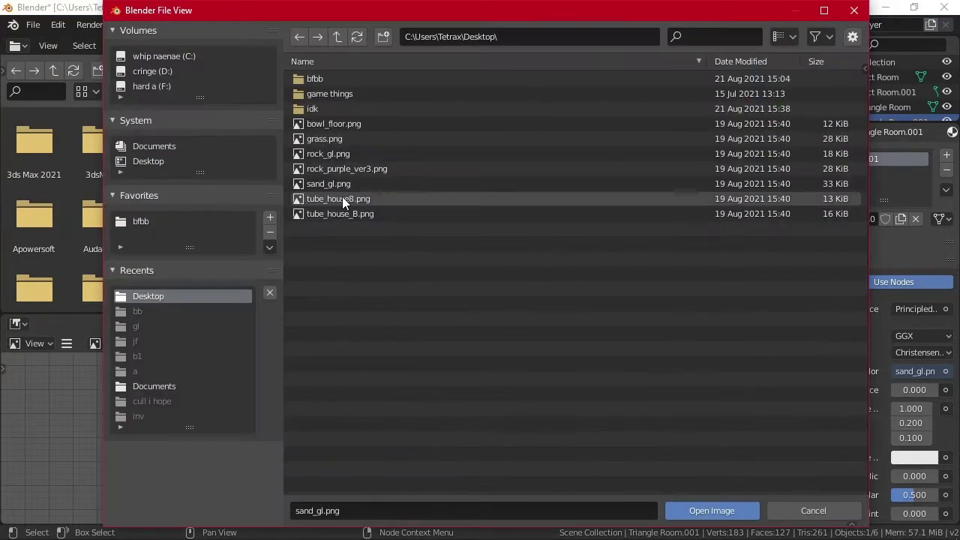
pyautogui.doubleClick(342, 197)
pyautogui.doubleClick(592, 323)
pyautogui.write('Red')
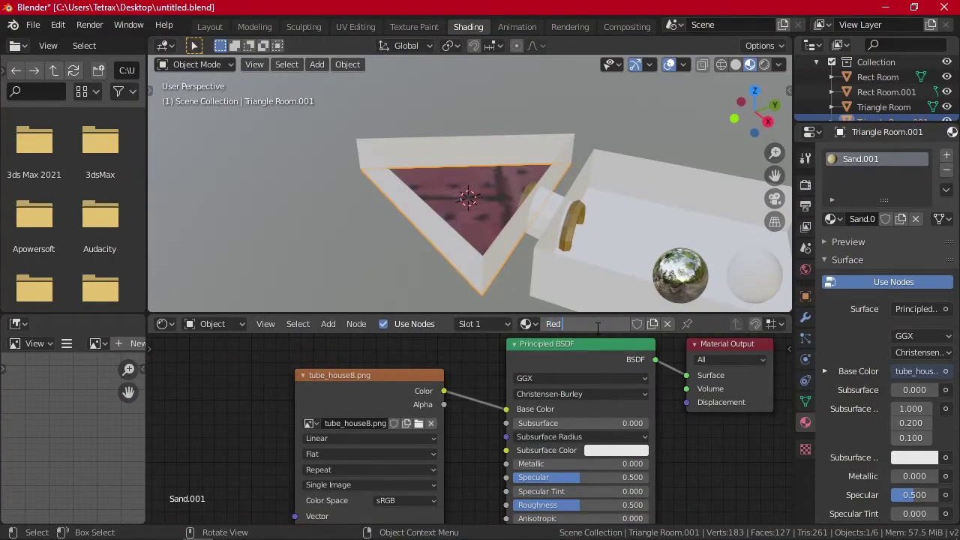
pyautogui.write(' Me')
pyautogui.write('l')
pyautogui.press('Return')
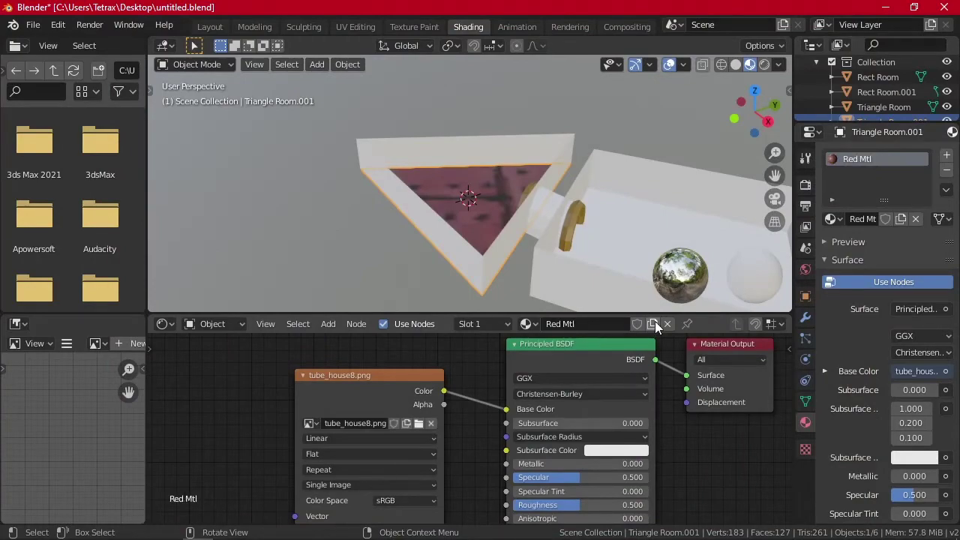
# Make a Blue Mtl material textured with tube_house_B.png
pyautogui.click(418, 423)
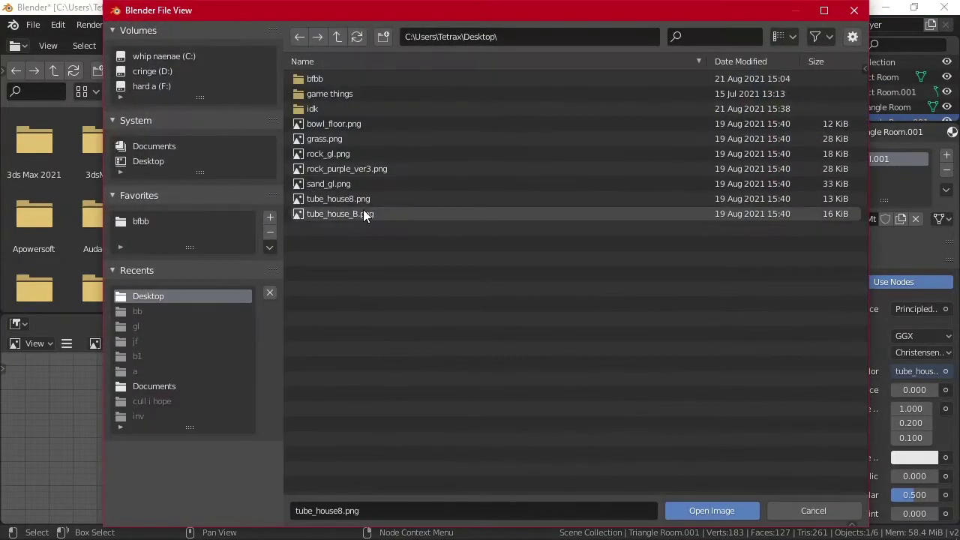
pyautogui.doubleClick(365, 212)
pyautogui.write('Bl')
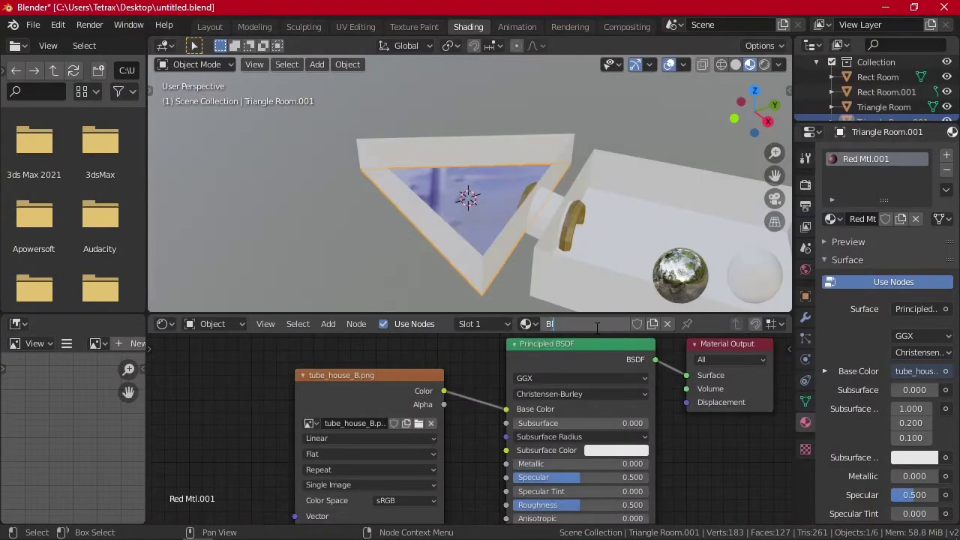
pyautogui.write('ue Mtl')
pyautogui.press('Return')
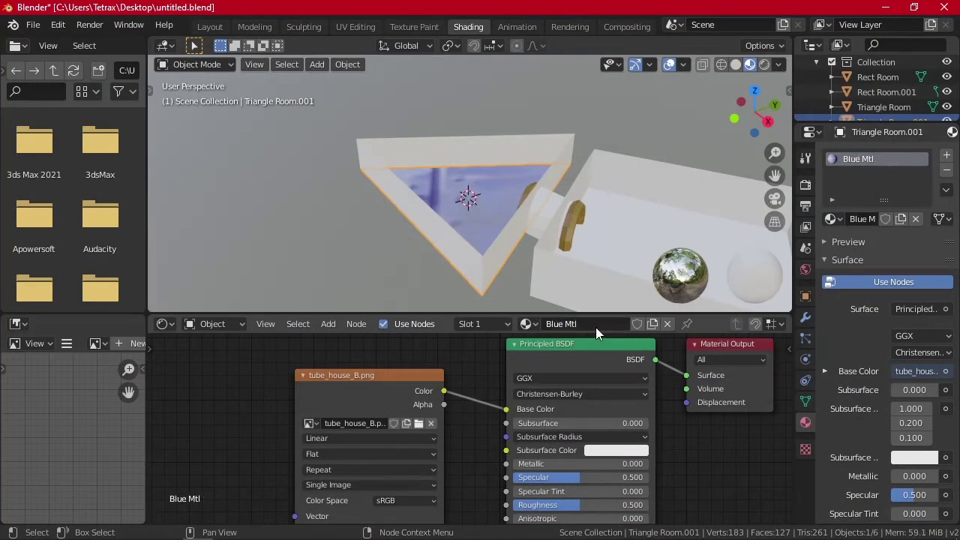
# Back in Layout, give the triangle floor, Triangle Room.001, the Wood material
pyautogui.click(225, 26)
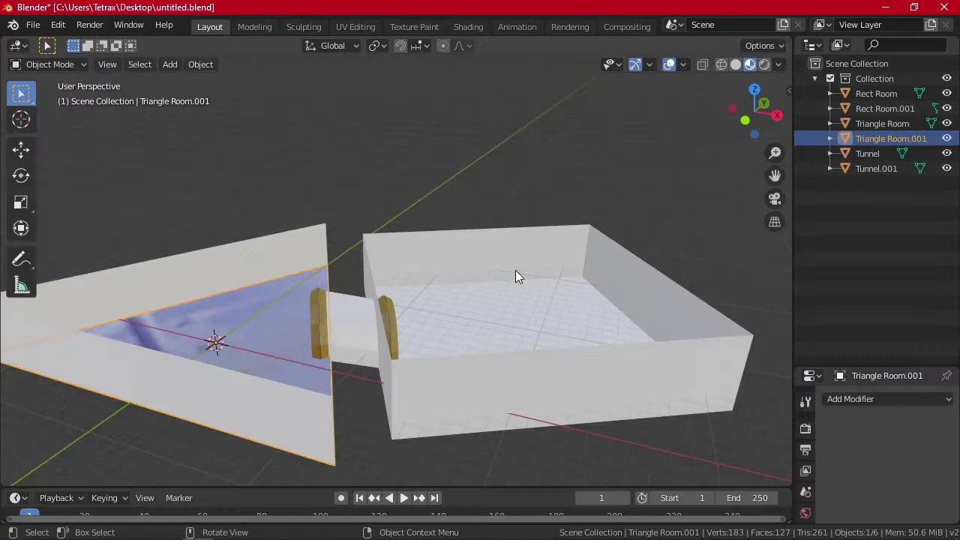
pyautogui.moveTo(381, 175); pyautogui.dragTo(382, 145, button='middle')
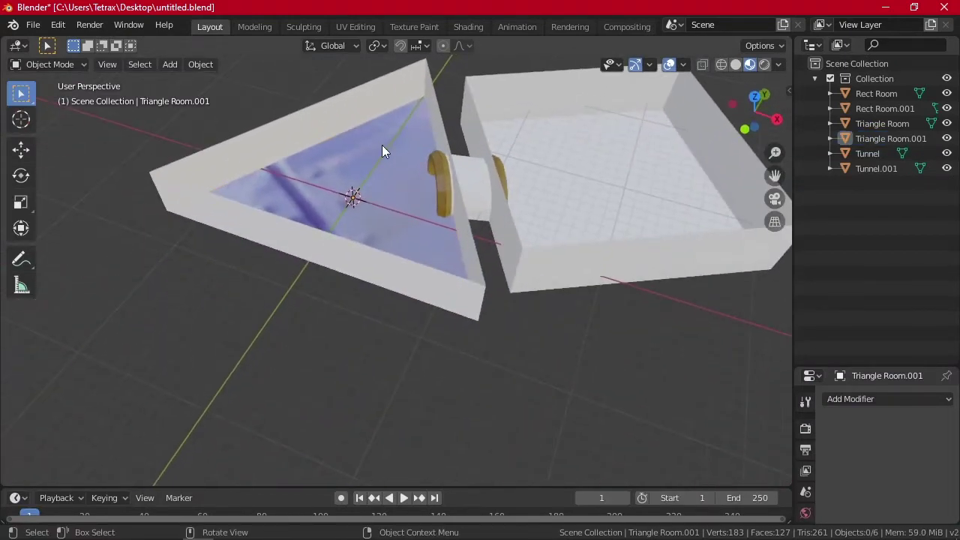
pyautogui.click(891, 138)
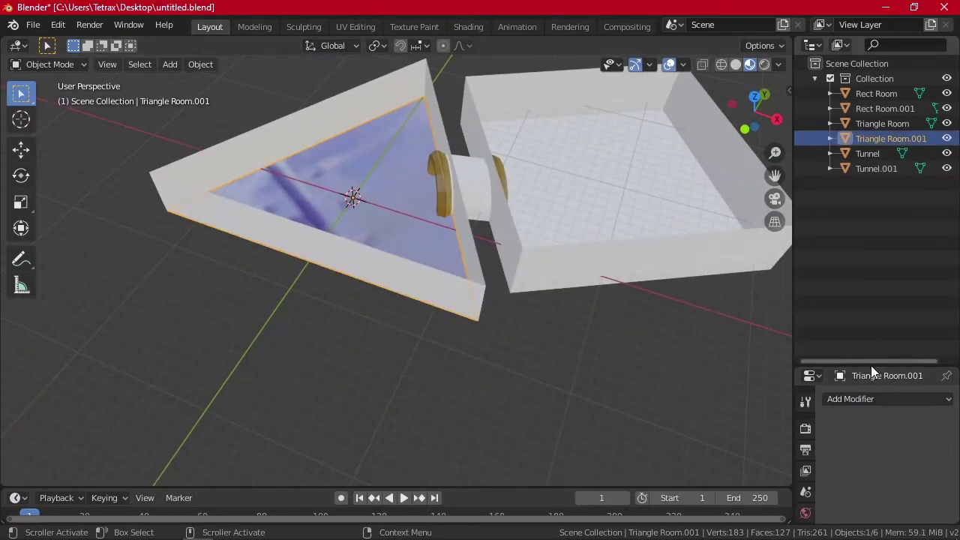
pyautogui.moveTo(873, 367); pyautogui.dragTo(869, 180)
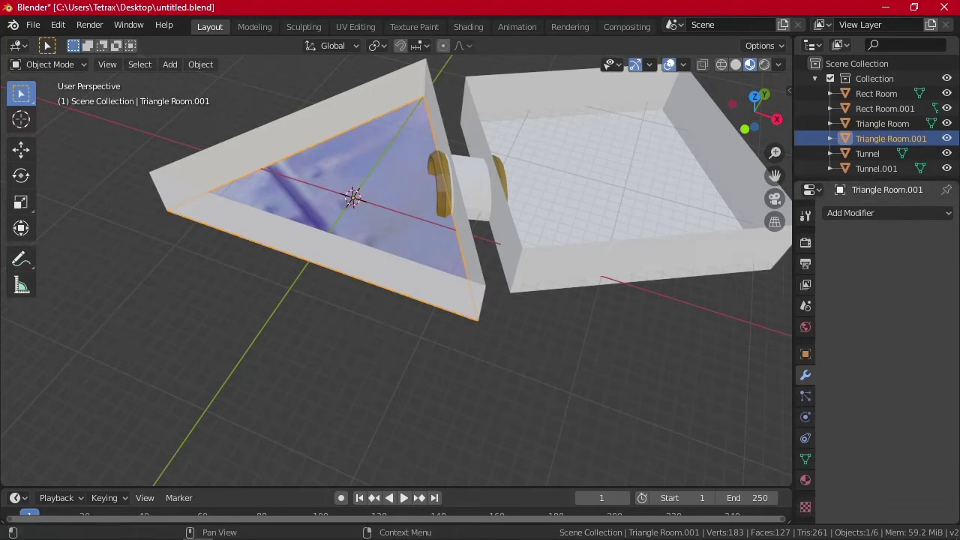
pyautogui.click(805, 481)
pyautogui.click(841, 279)
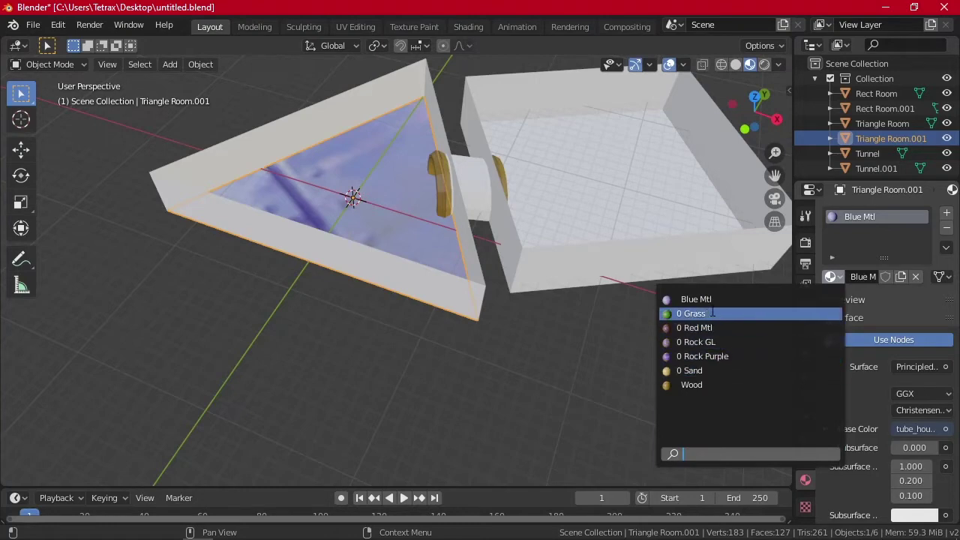
pyautogui.click(692, 384)
# Assign Grass to the Rect Room.001 floor and Rock Purple to the Rect Room walls
pyautogui.click(582, 187)
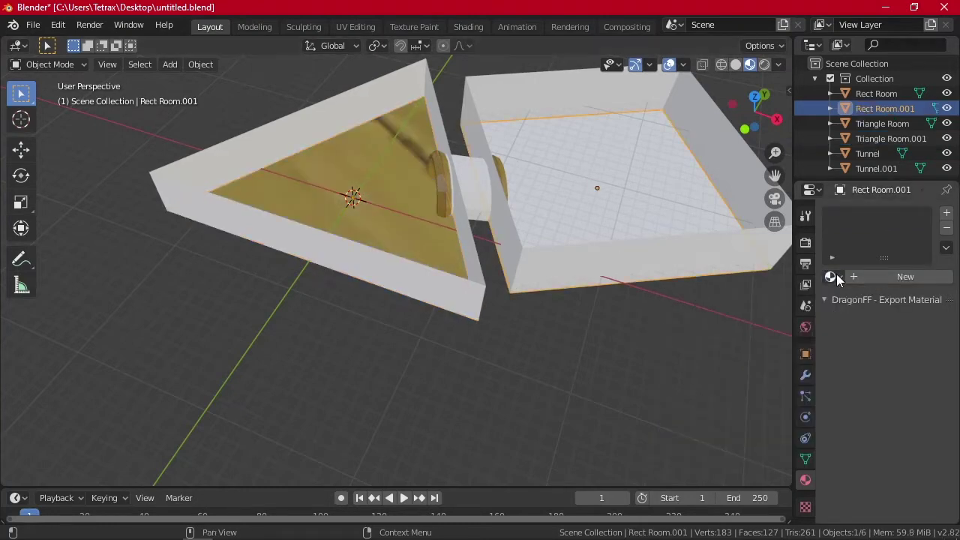
pyautogui.click(833, 276)
pyautogui.click(707, 314)
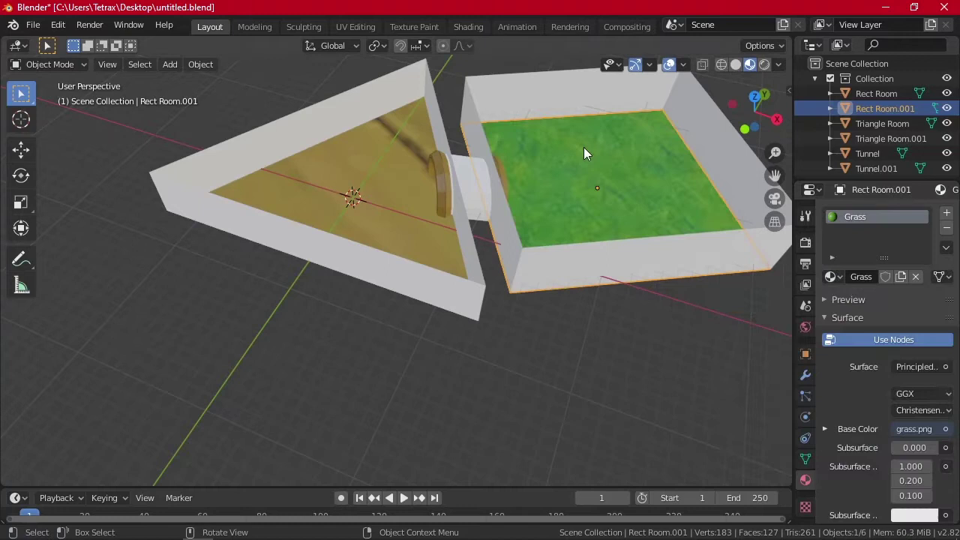
pyautogui.click(544, 96)
pyautogui.click(830, 277)
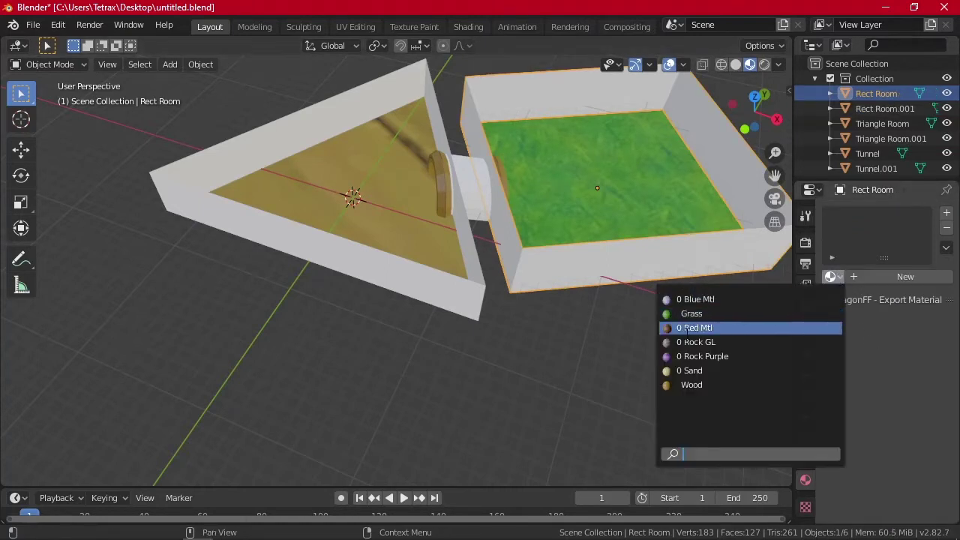
pyautogui.click(714, 356)
# Assign Blue Mtl to the Triangle Room walls and Rock GL to Tunnel.001
pyautogui.click(340, 103)
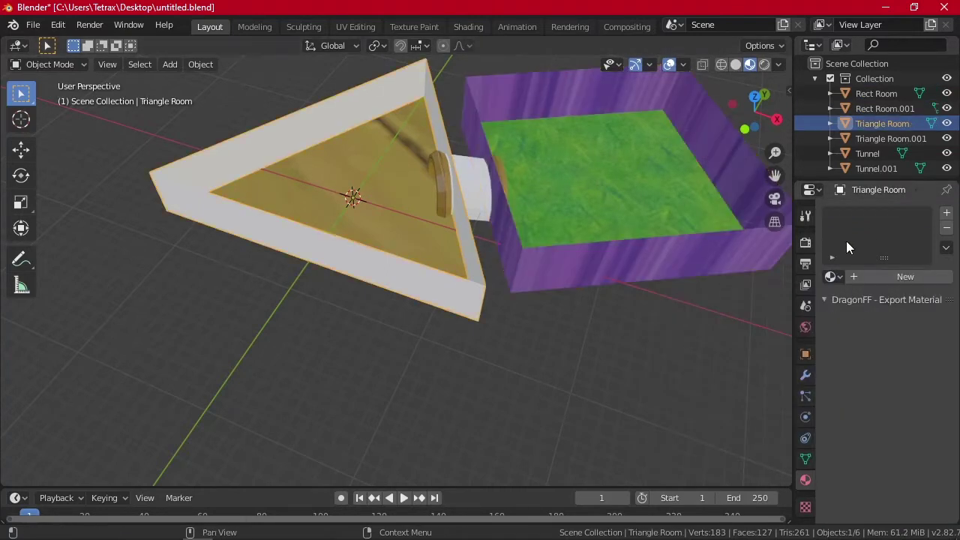
pyautogui.click(840, 279)
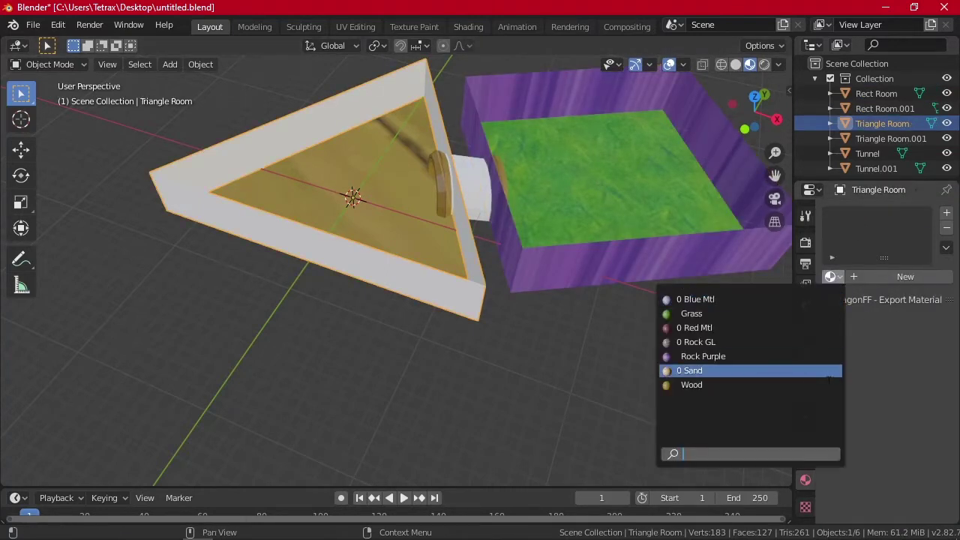
pyautogui.click(701, 301)
pyautogui.click(466, 165)
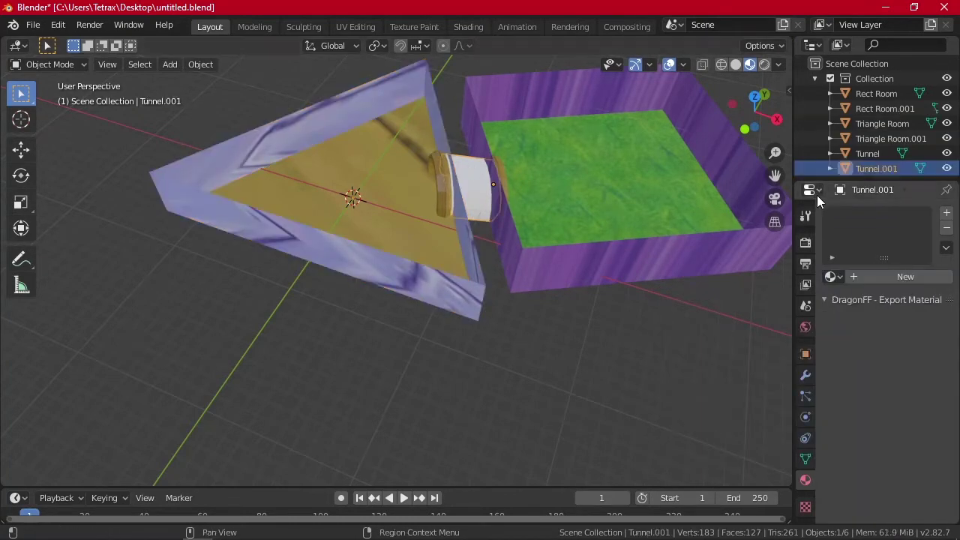
pyautogui.click(833, 279)
pyautogui.click(697, 343)
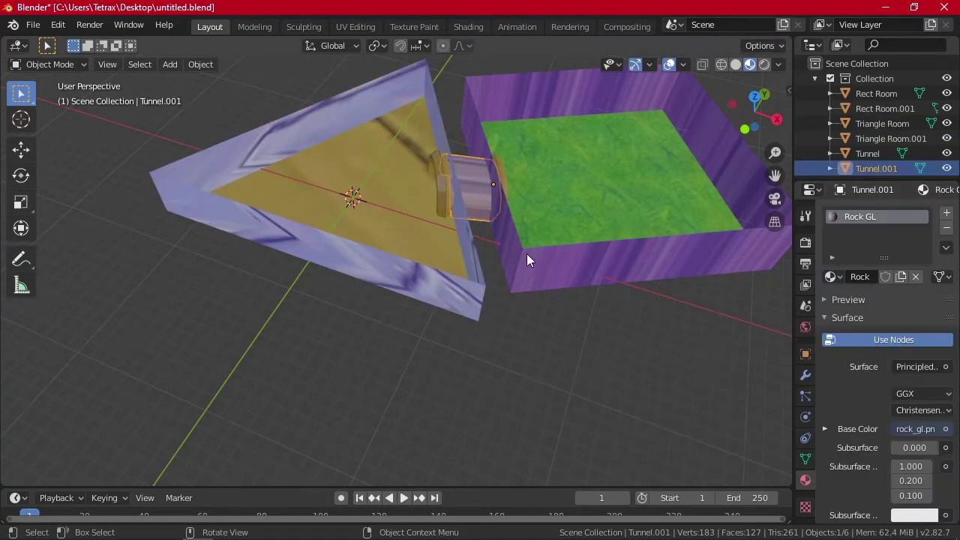
# Assign Red Mtl to the Tunnel ring and deselect everything to view the colours
pyautogui.click(448, 172)
pyautogui.click(831, 277)
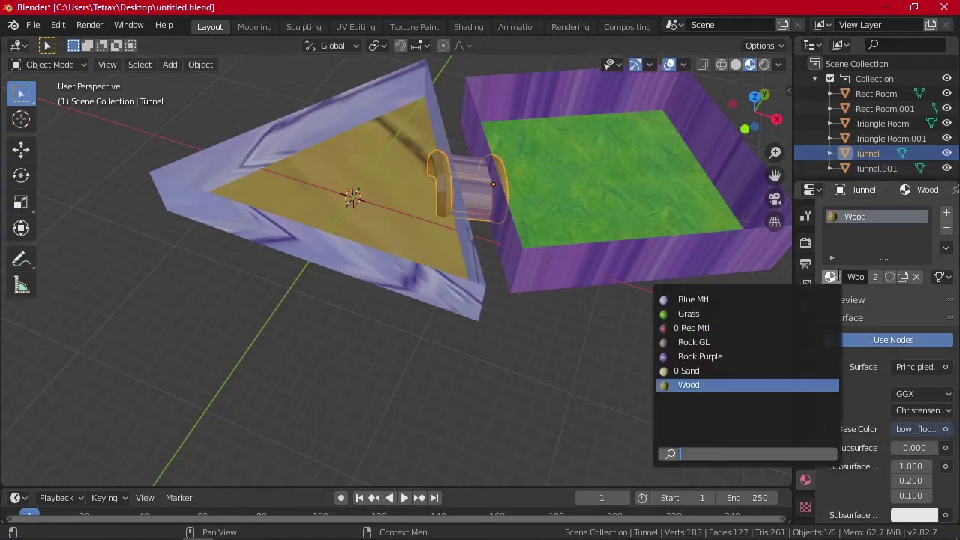
pyautogui.click(741, 328)
pyautogui.click(625, 357)
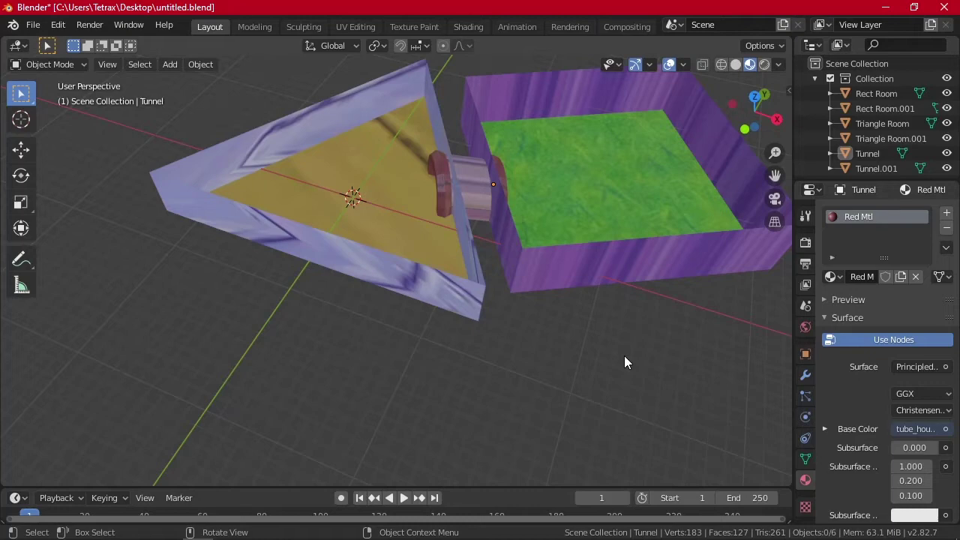
# Orbit, zoom and pan the viewport to inspect the textured rooms from a new angle
pyautogui.moveTo(457, 302); pyautogui.dragTo(400, 275, button='middle')
pyautogui.scroll(4, 323, 221)
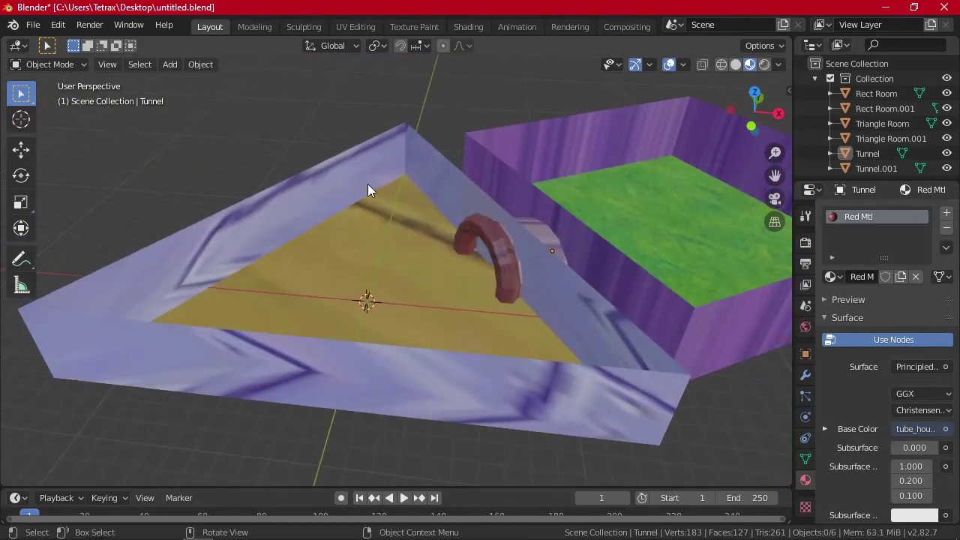
pyautogui.keyDown('shift'); pyautogui.moveTo(325, 170); pyautogui.dragTo(375, 177, button='middle'); pyautogui.keyUp('shift')
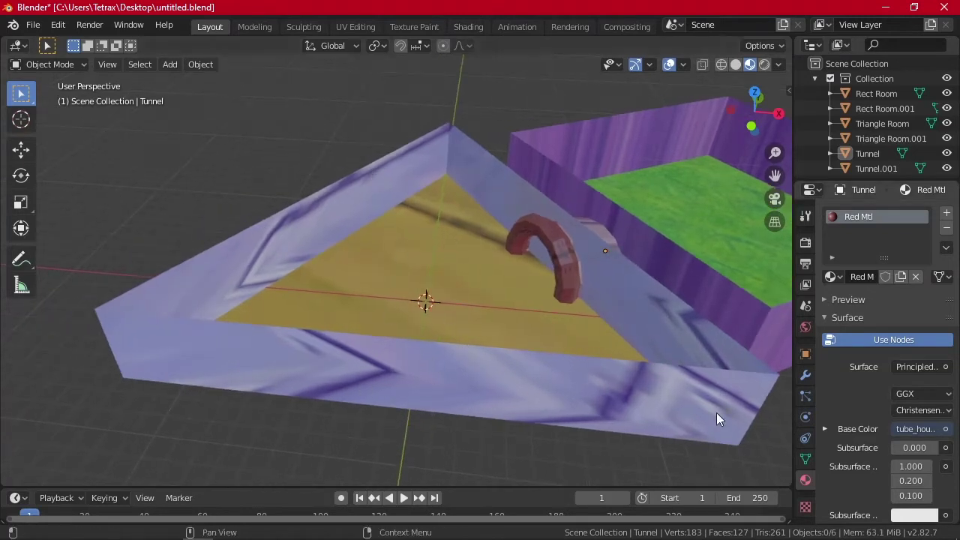
pyautogui.moveTo(592, 270); pyautogui.dragTo(523, 299, button='middle')
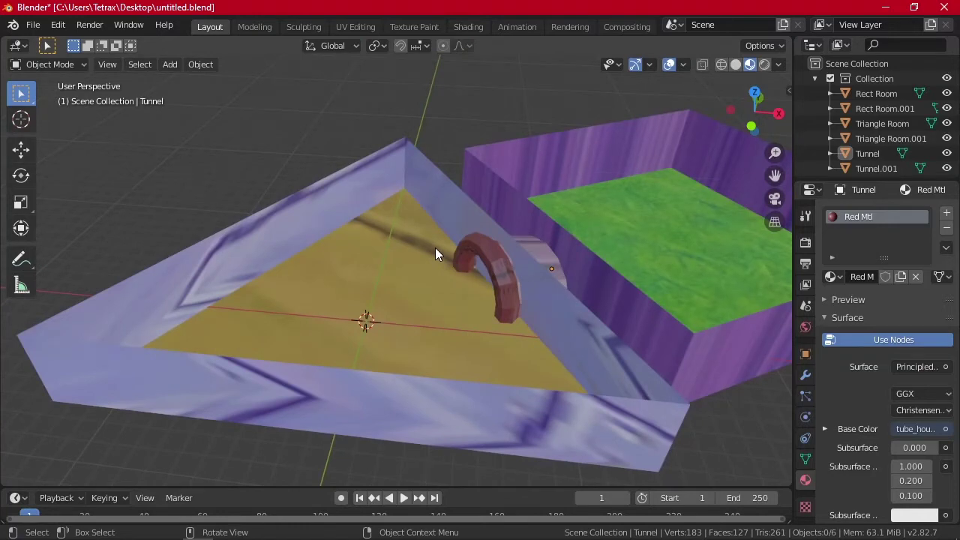
# Open the UV Editing workspace and narrow the UV editor to enlarge the 3D view
pyautogui.click(343, 28)
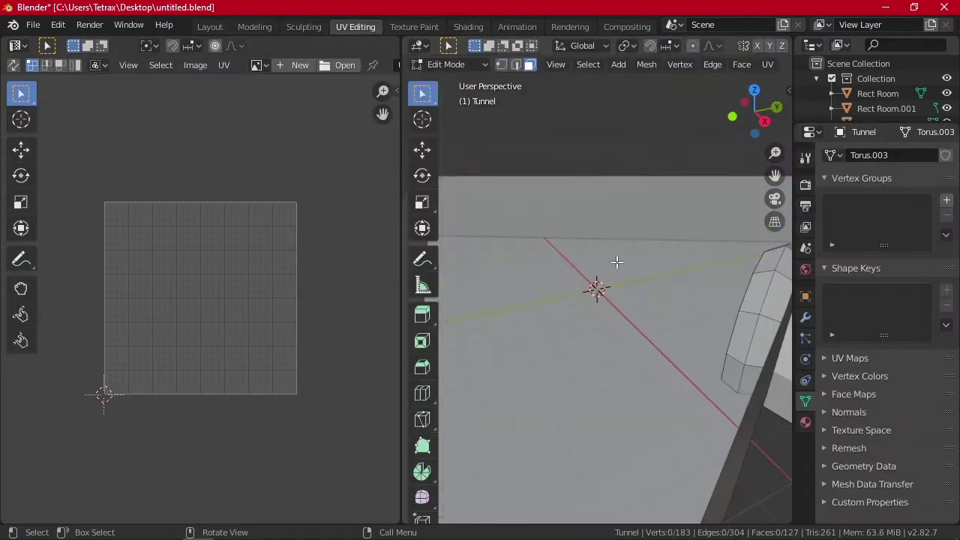
pyautogui.scroll(-3, 639, 269)
pyautogui.scroll(1, 643, 265)
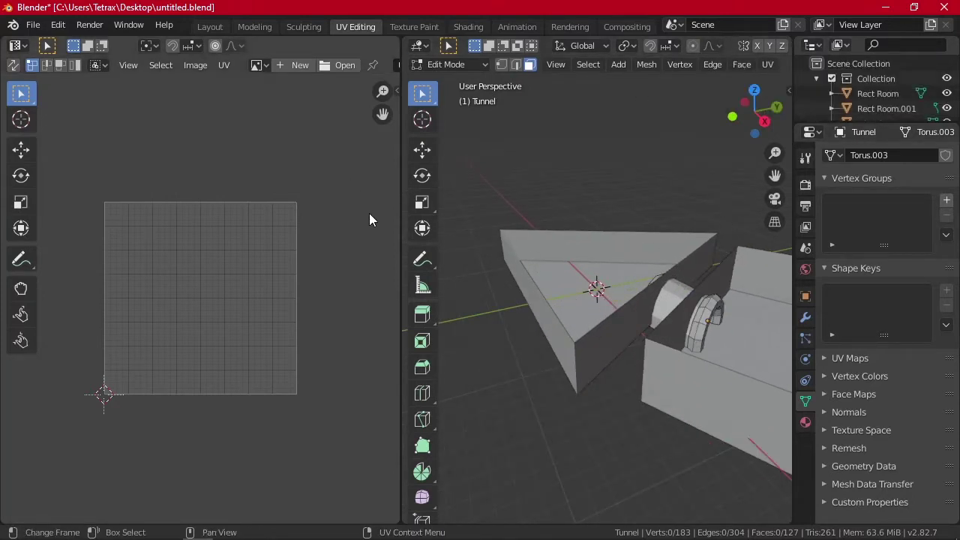
pyautogui.moveTo(399, 215); pyautogui.dragTo(172, 246)
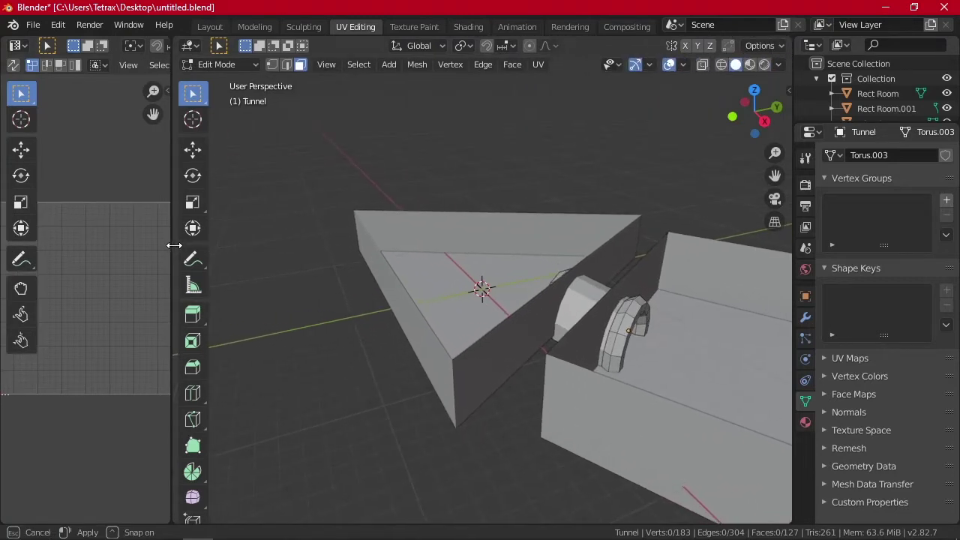
# Set the viewport shading to Material Preview to show the textures
pyautogui.click(750, 66)
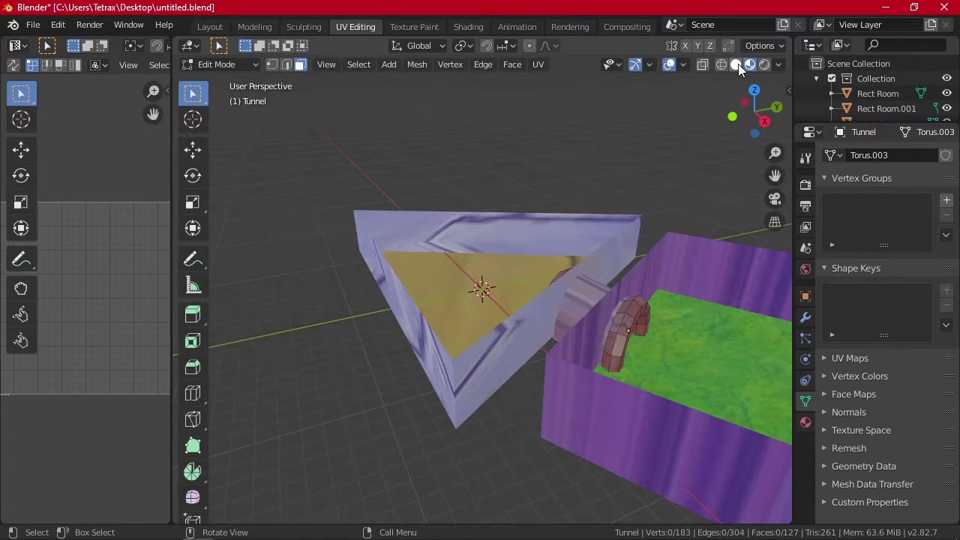
pyautogui.click(737, 65)
pyautogui.click(752, 65)
pyautogui.click(735, 64)
pyautogui.click(753, 65)
pyautogui.click(735, 64)
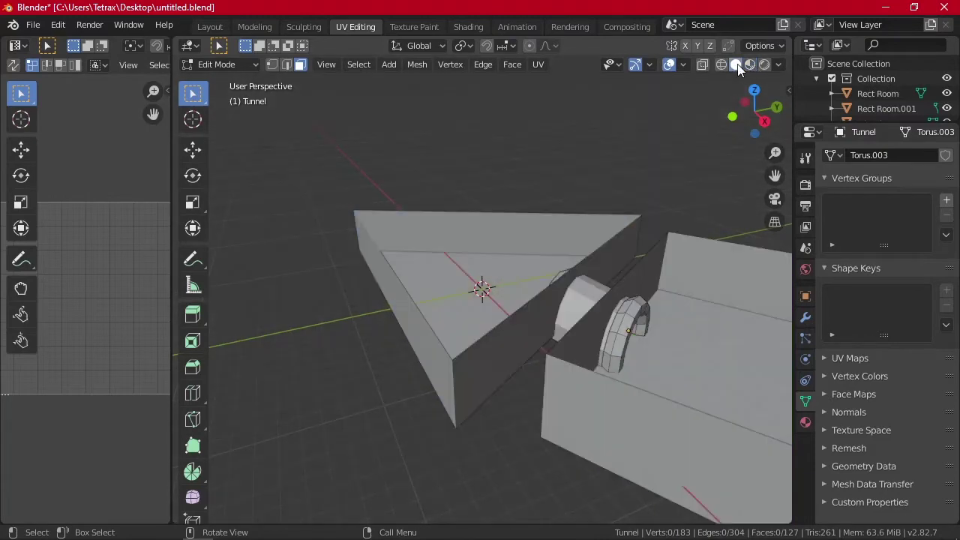
pyautogui.click(754, 64)
pyautogui.click(737, 65)
pyautogui.click(750, 65)
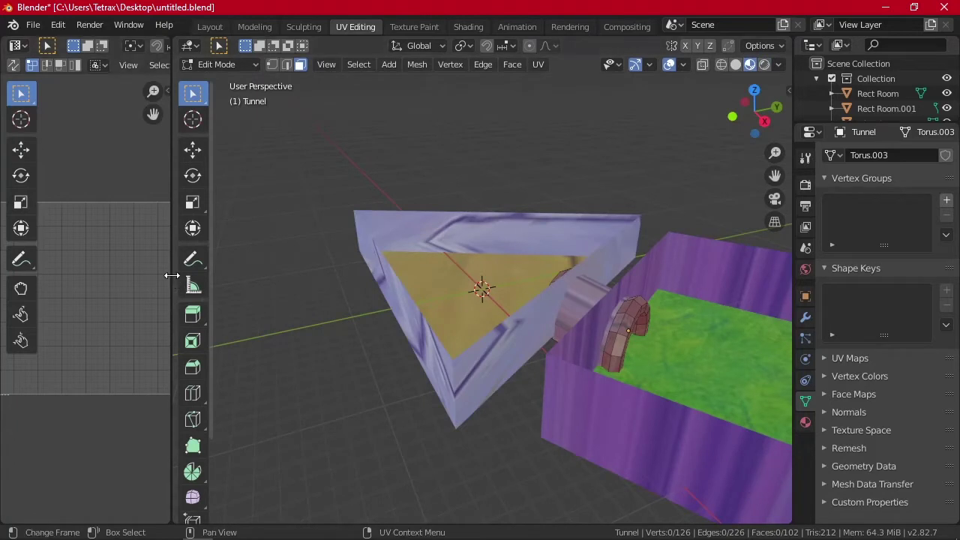
# Widen the UV editor again, orbit toward the triangle room and exit the tunnel's Edit Mode
pyautogui.moveTo(172, 275); pyautogui.dragTo(395, 275)
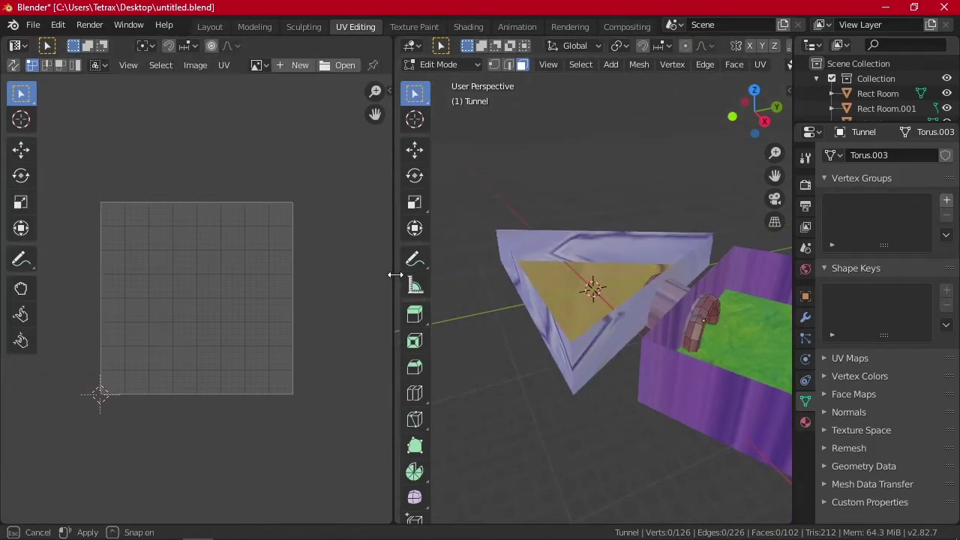
pyautogui.scroll(3, 570, 255)
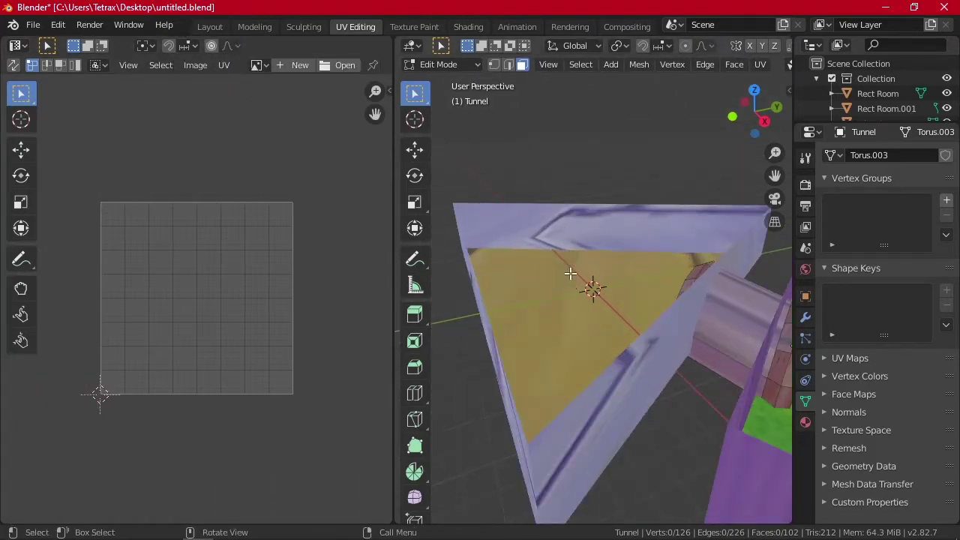
pyautogui.moveTo(570, 275); pyautogui.dragTo(604, 278, button='middle')
pyautogui.press('Tab')
# Unwrap the triangular floor face of Triangle Room.001 and select all its UVs
pyautogui.click(612, 280)
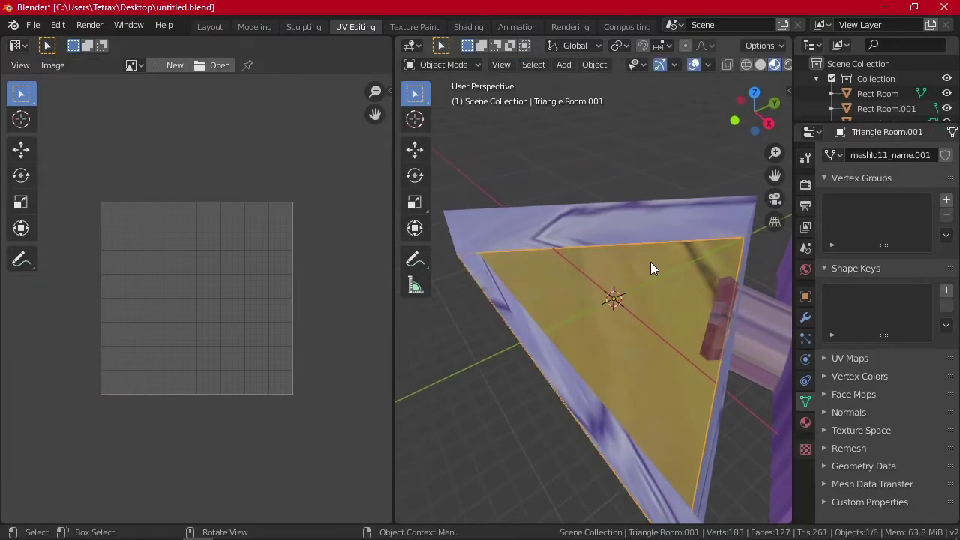
pyautogui.press('Tab')
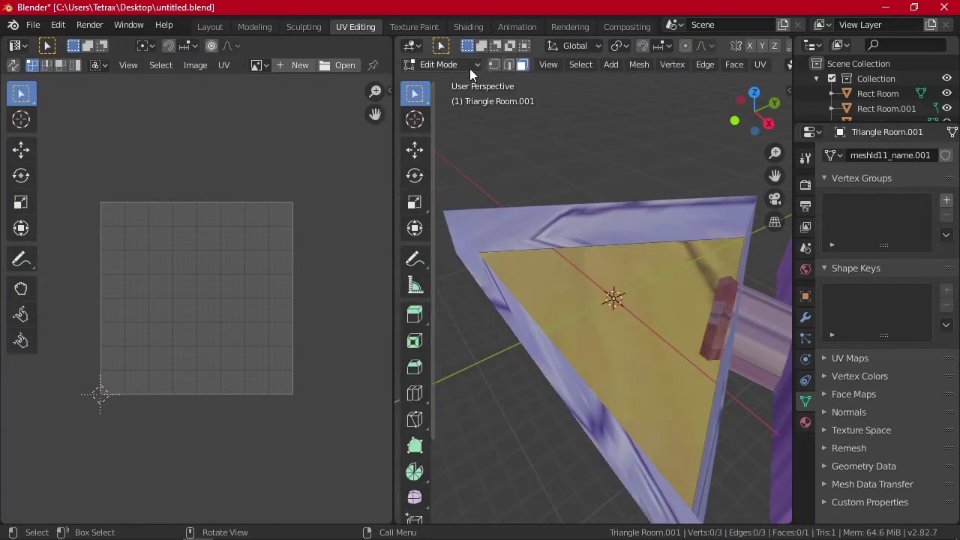
pyautogui.click(581, 295)
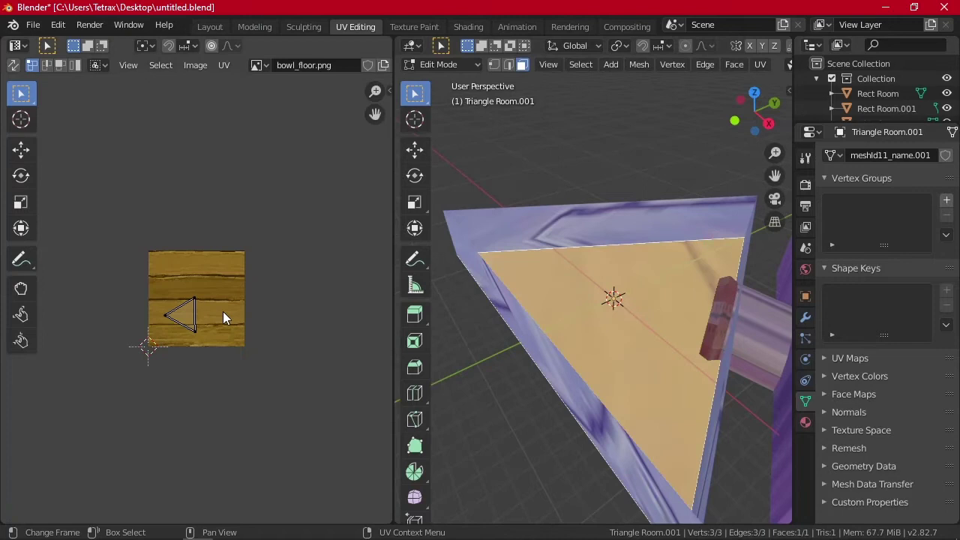
pyautogui.rightClick(262, 324)
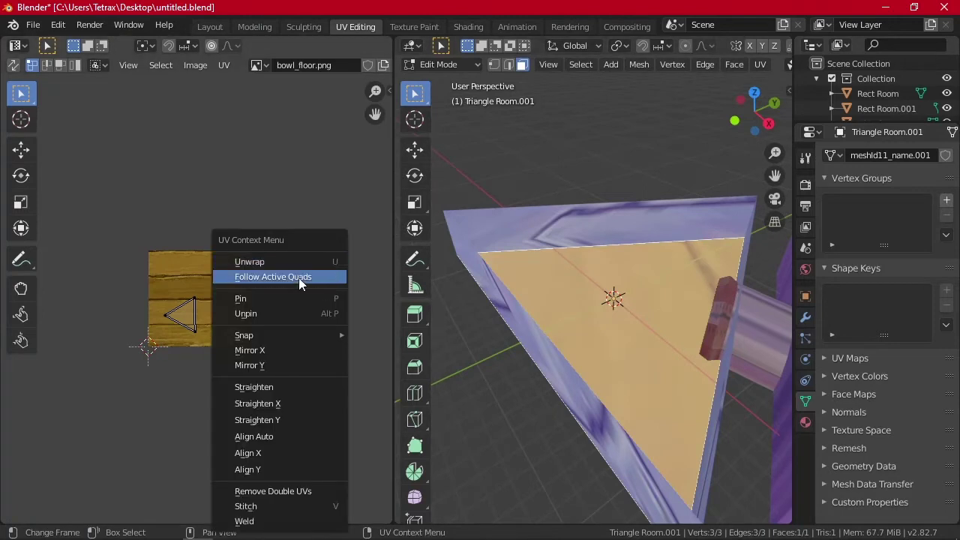
pyautogui.click(280, 261)
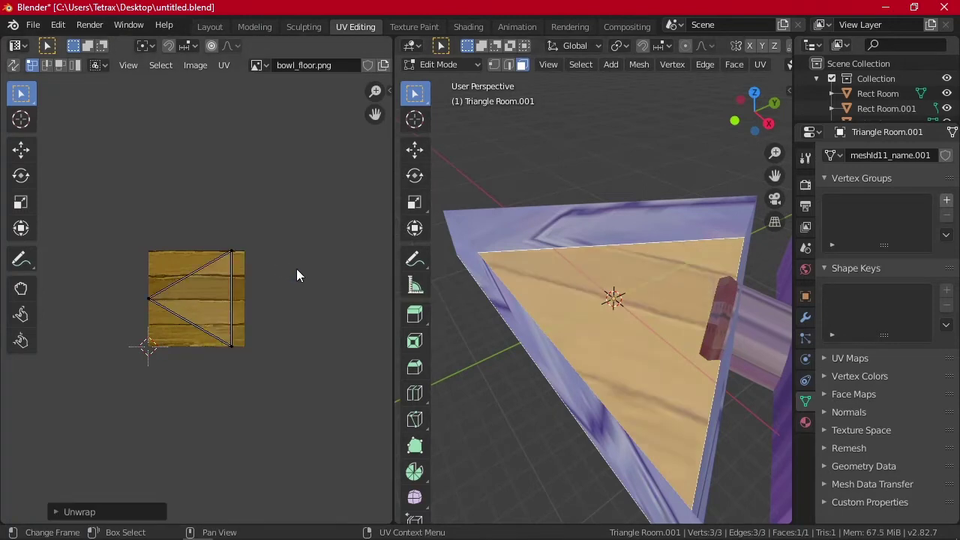
pyautogui.press('a')
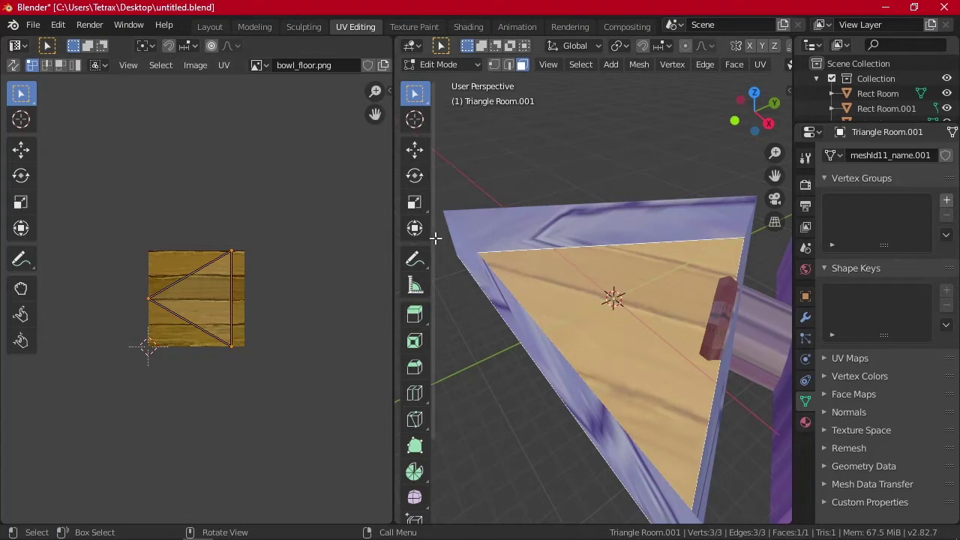
# Move, rotate and stretch the floor UVs so the wood planks tile narrowly across the triangle
pyautogui.moveTo(435, 238); pyautogui.dragTo(458, 244, button='middle')
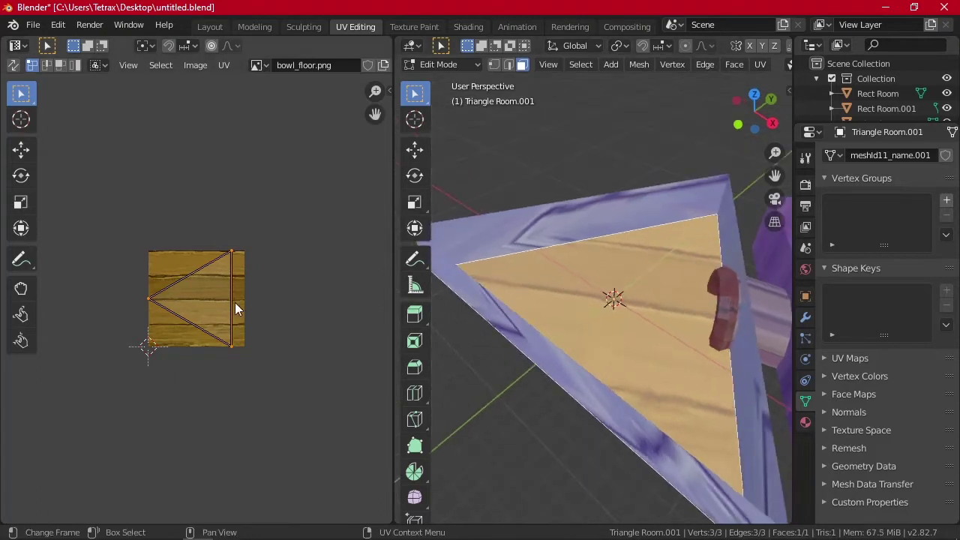
pyautogui.click(21, 152)
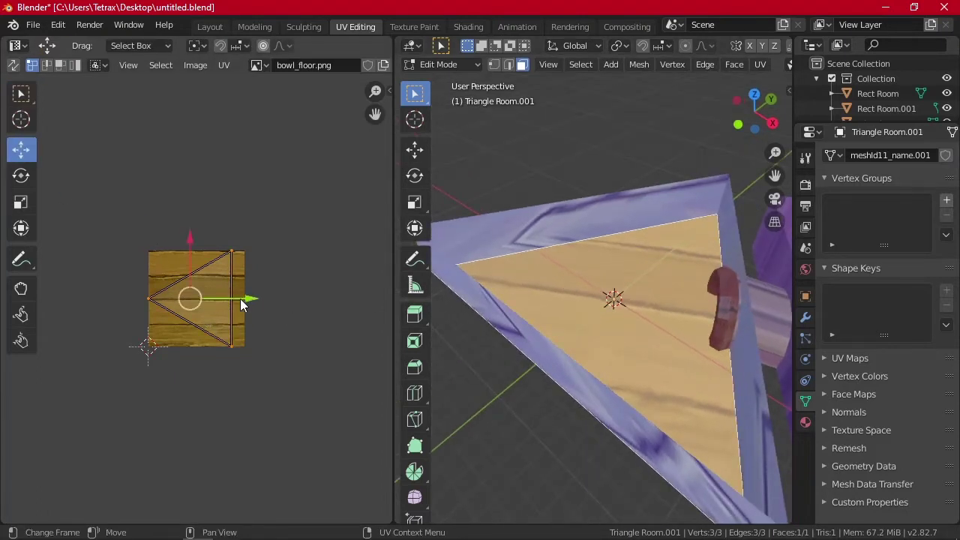
pyautogui.moveTo(240, 298); pyautogui.dragTo(213, 335)
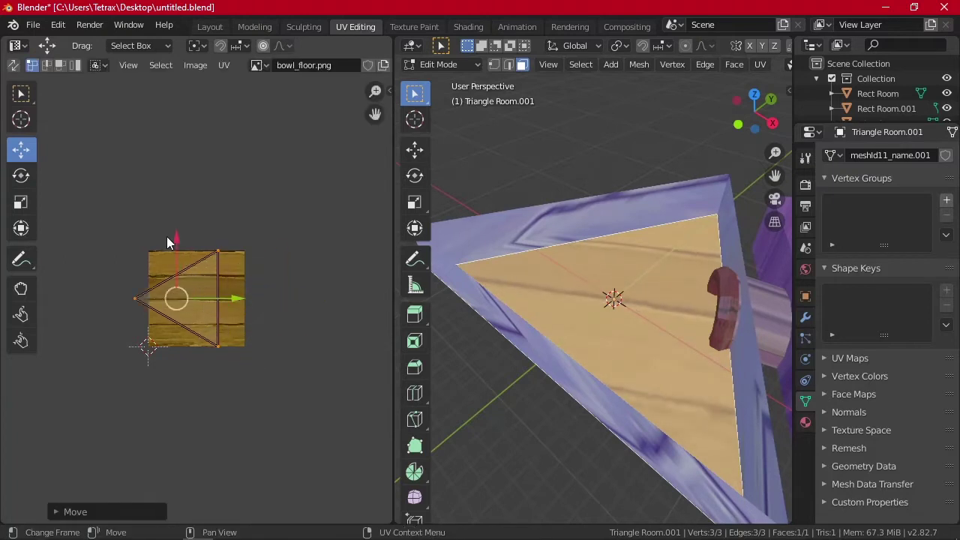
pyautogui.moveTo(168, 242); pyautogui.dragTo(191, 189)
pyautogui.click(34, 172)
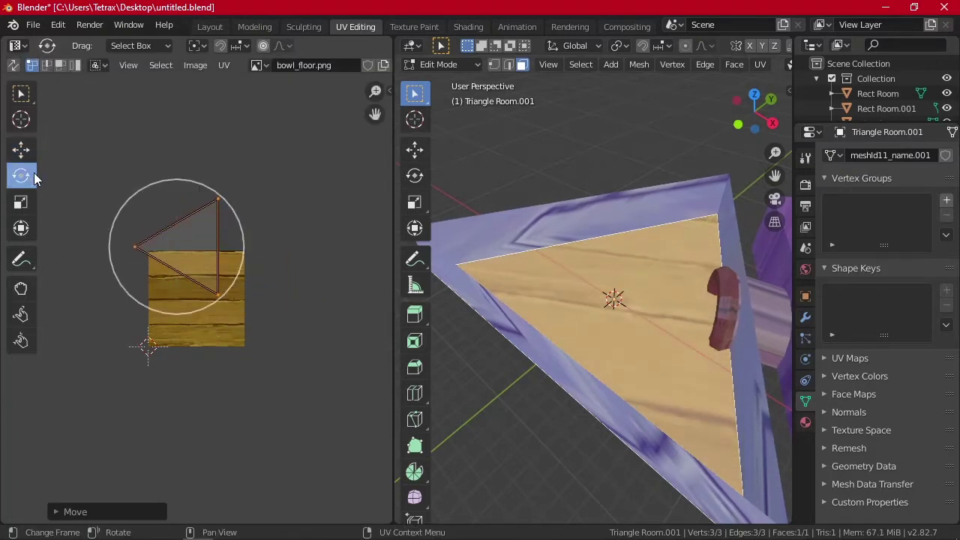
pyautogui.moveTo(234, 213); pyautogui.dragTo(225, 376)
pyautogui.moveTo(224, 249); pyautogui.dragTo(323, 227)
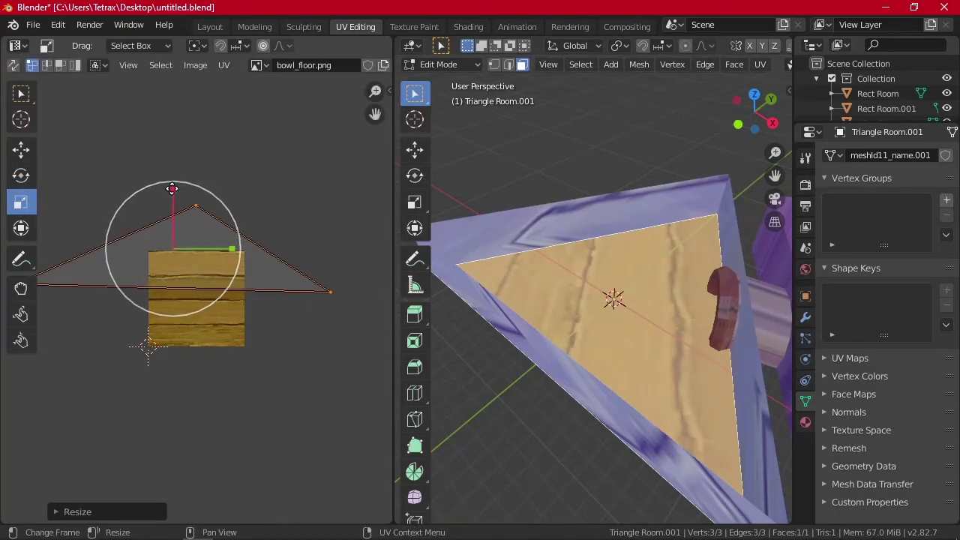
pyautogui.moveTo(172, 188); pyautogui.dragTo(238, 386)
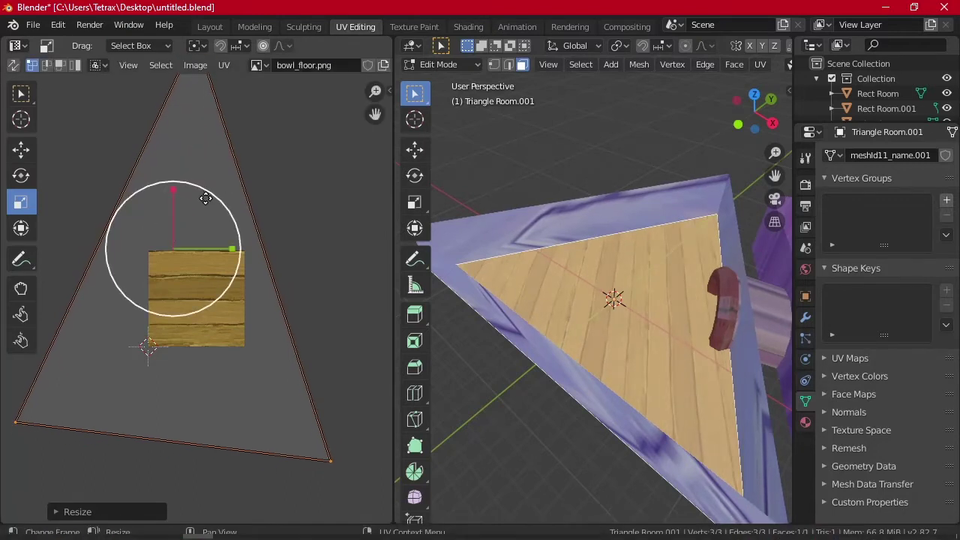
pyautogui.press('s')
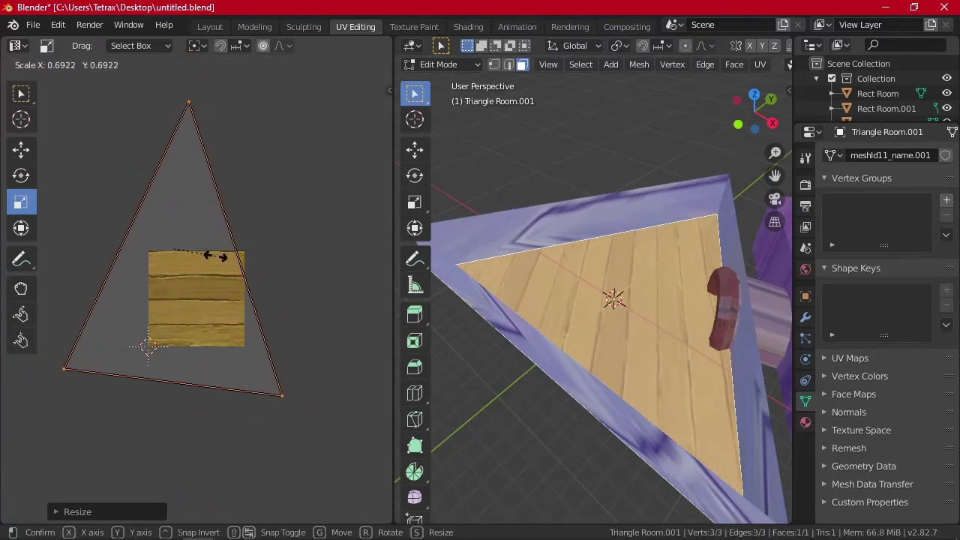
pyautogui.click(209, 253)
pyautogui.press('Tab')
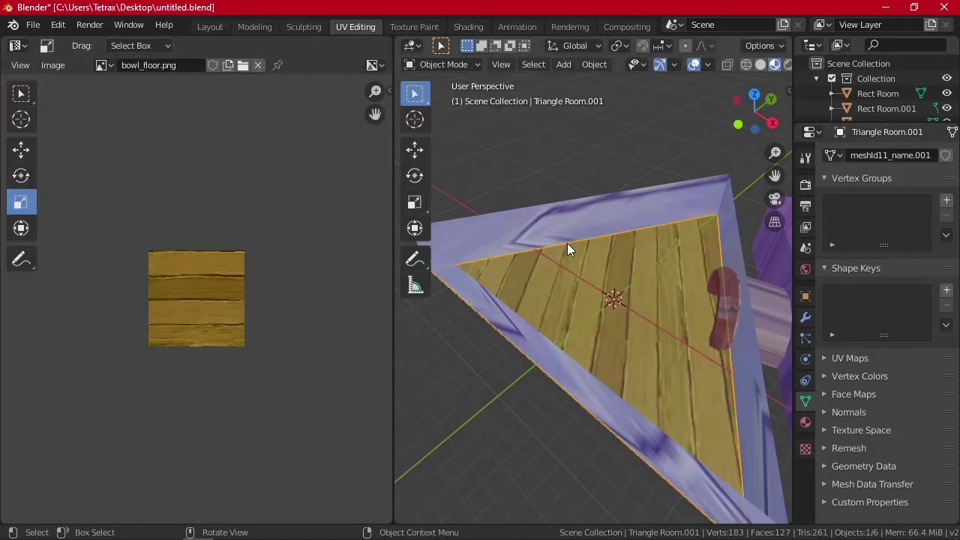
pyautogui.moveTo(639, 252); pyautogui.dragTo(671, 225, button='middle')
# Select the three Triangle Room wall faces and unwrap them together
pyautogui.click(545, 231)
pyautogui.press('Tab')
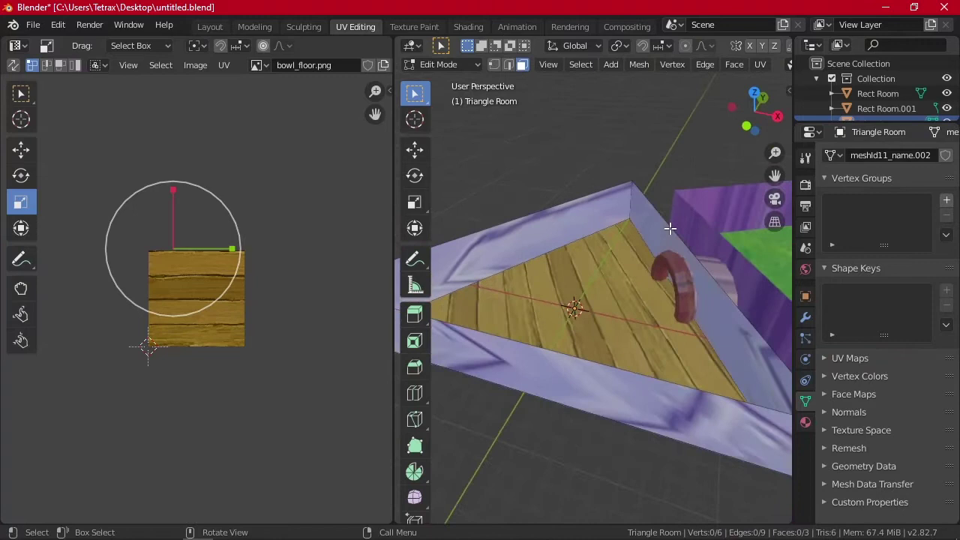
pyautogui.click(21, 93)
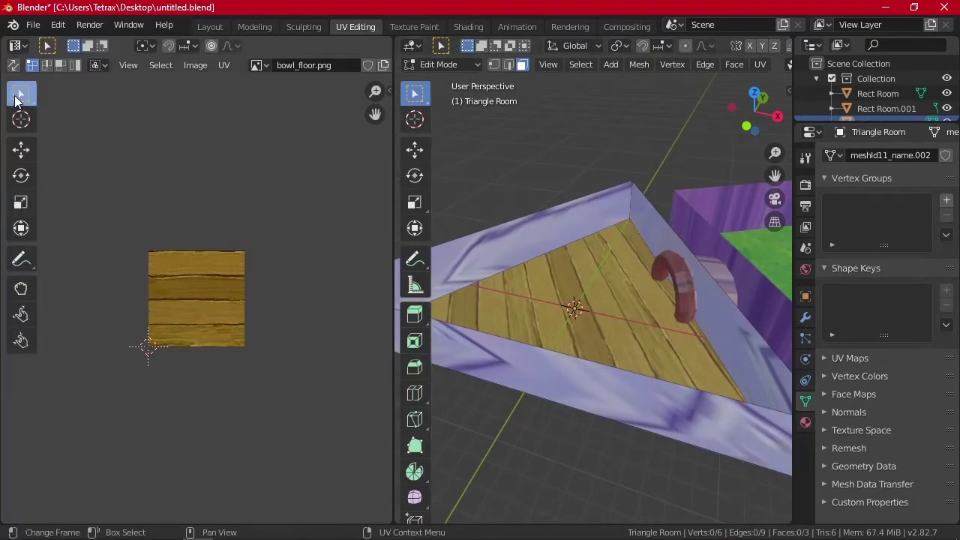
pyautogui.click(539, 222)
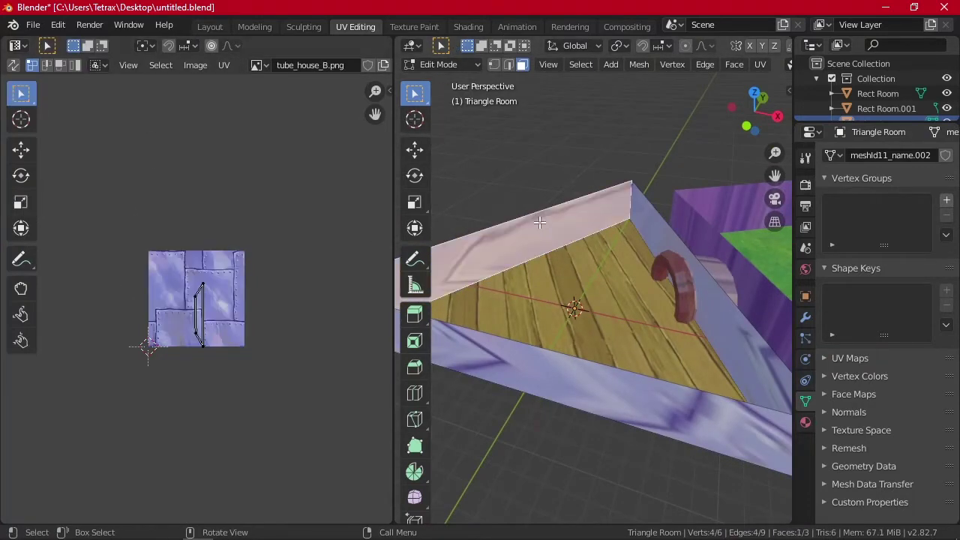
pyautogui.keyDown('shift'); pyautogui.click(664, 235); pyautogui.keyUp('shift')
pyautogui.keyDown('shift'); pyautogui.click(567, 389); pyautogui.keyUp('shift')
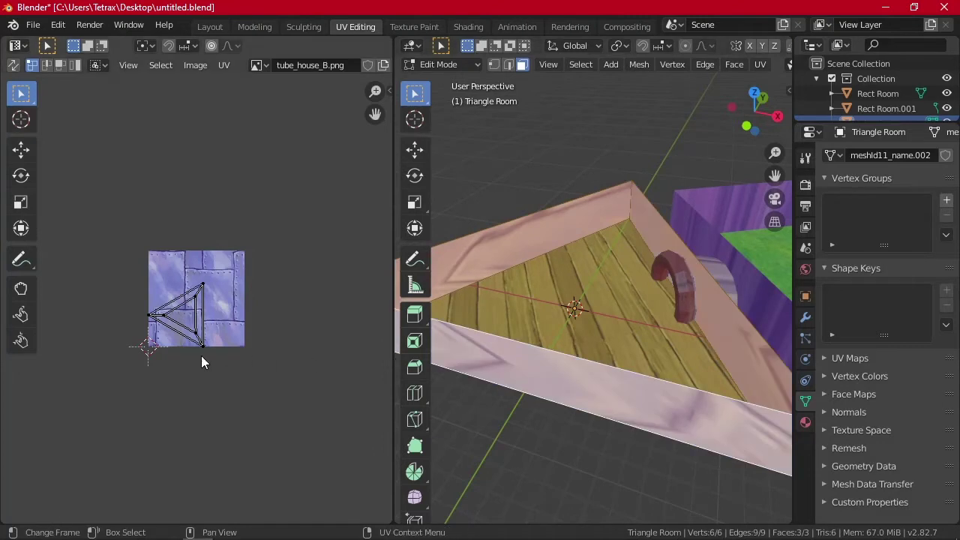
pyautogui.press('u')
pyautogui.click(180, 354)
pyautogui.moveTo(583, 384); pyautogui.dragTo(574, 391, button='middle')
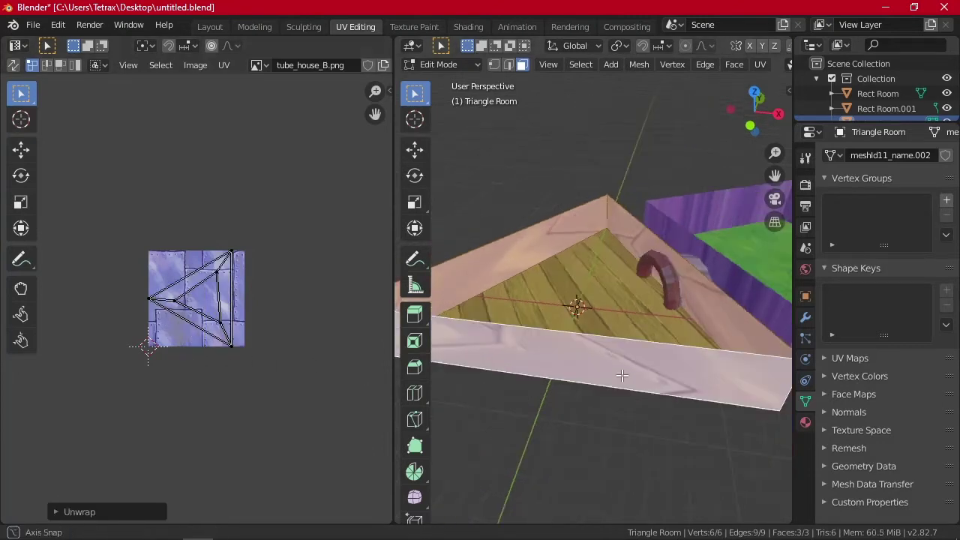
# Re-unwrap the left and right walls individually into flat horizontal strips
pyautogui.hotkey('alt', 'a')
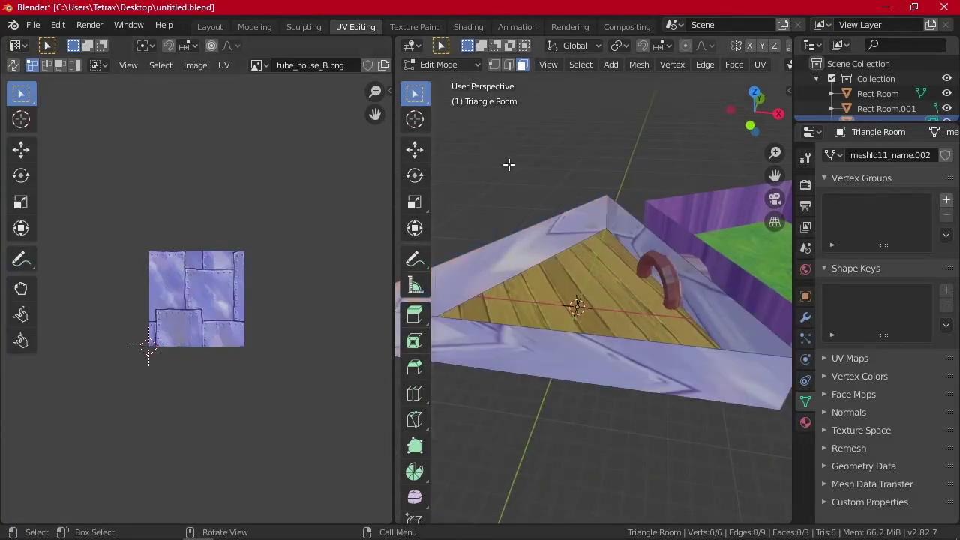
pyautogui.click(510, 165)
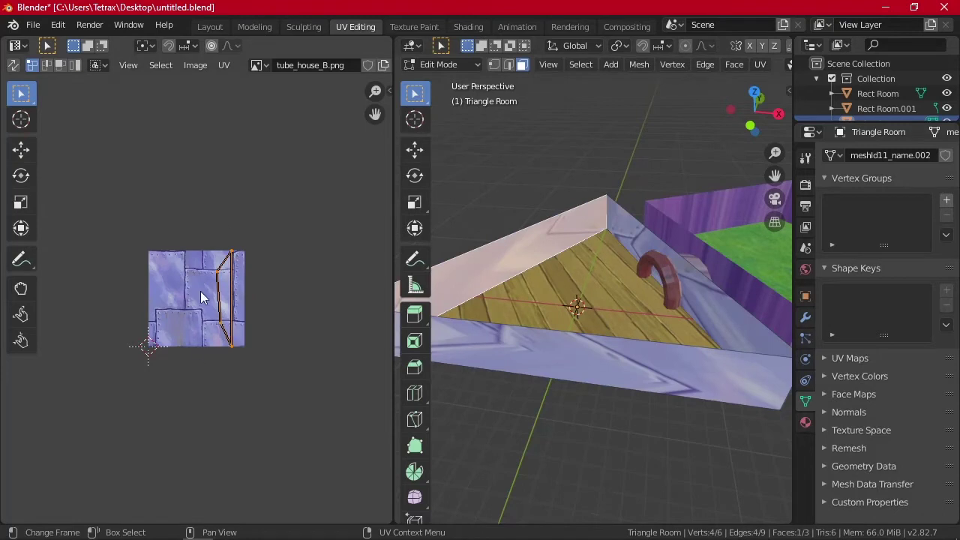
pyautogui.press('u')
pyautogui.click(214, 340)
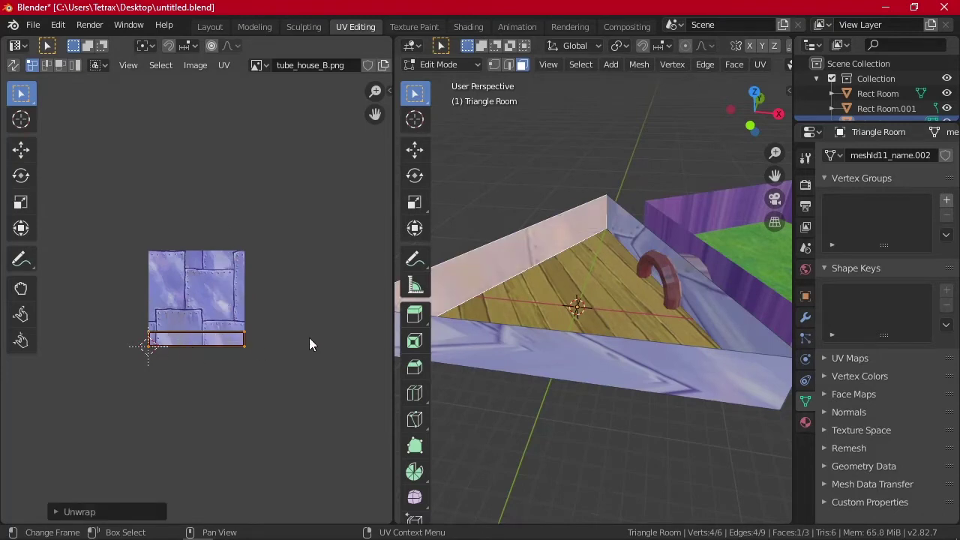
pyautogui.click(631, 239)
pyautogui.press('u')
pyautogui.click(632, 240)
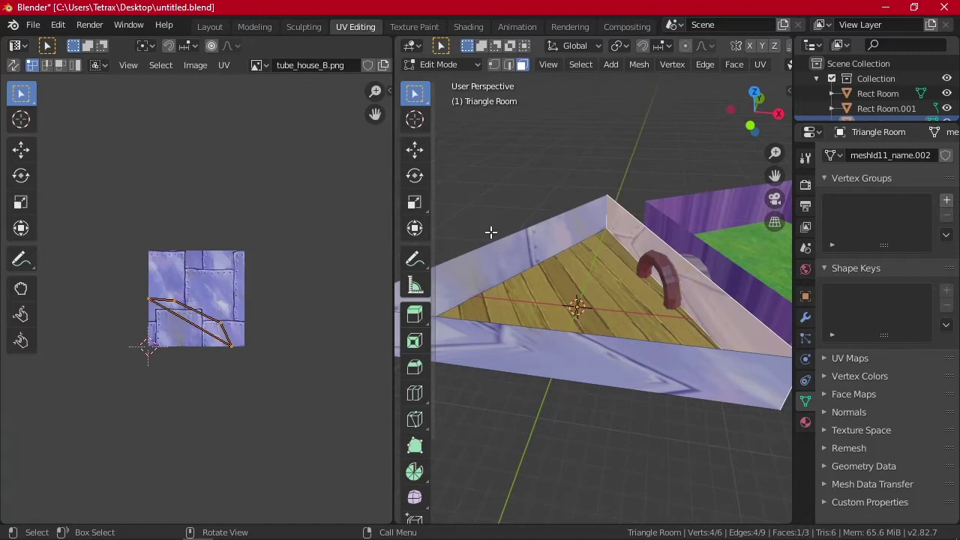
pyautogui.press('u')
pyautogui.click(292, 253)
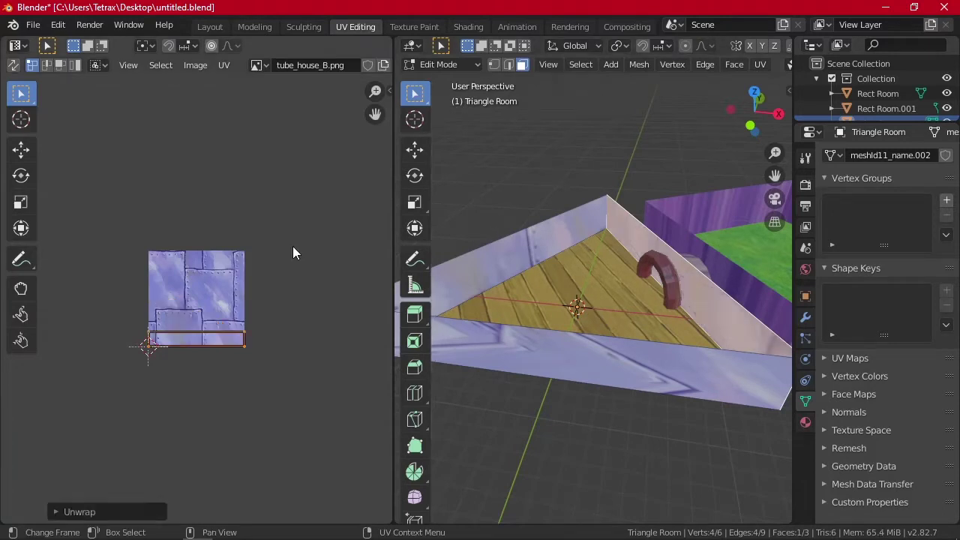
pyautogui.hotkey('ctrl', 'z')
pyautogui.hotkey('ctrl', 'shift', 'z')
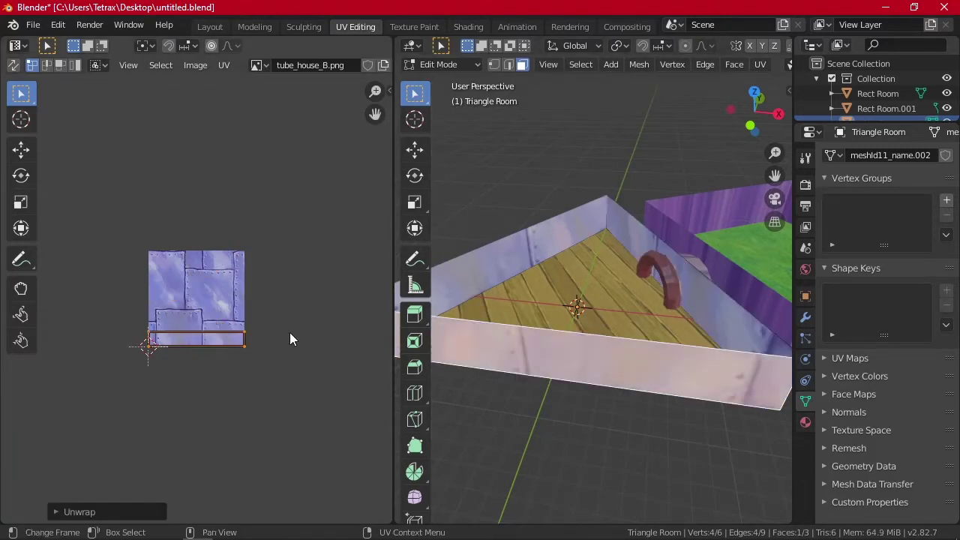
# Select all the walls, enlarge their UV strip and shift it upward over tube_house_B.png
pyautogui.keyDown('ctrl'); pyautogui.click(534, 246); pyautogui.keyUp('ctrl')
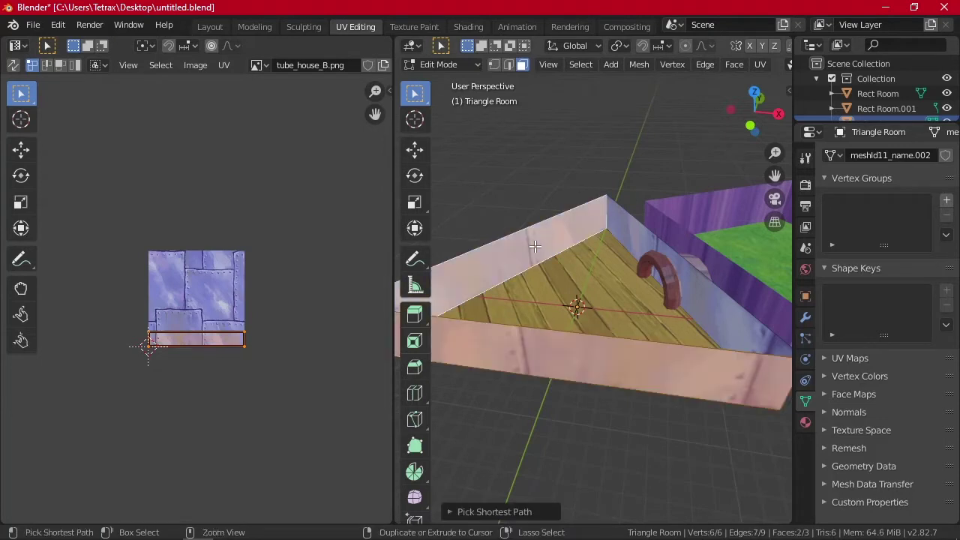
pyautogui.keyDown('ctrl'); pyautogui.click(646, 240); pyautogui.keyUp('ctrl')
pyautogui.press('s')
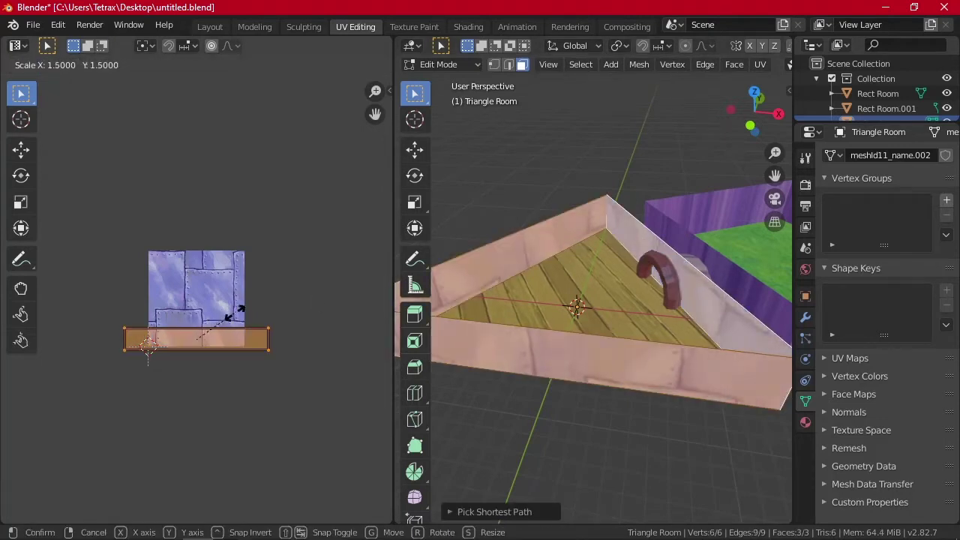
pyautogui.click(294, 290)
pyautogui.press('g')
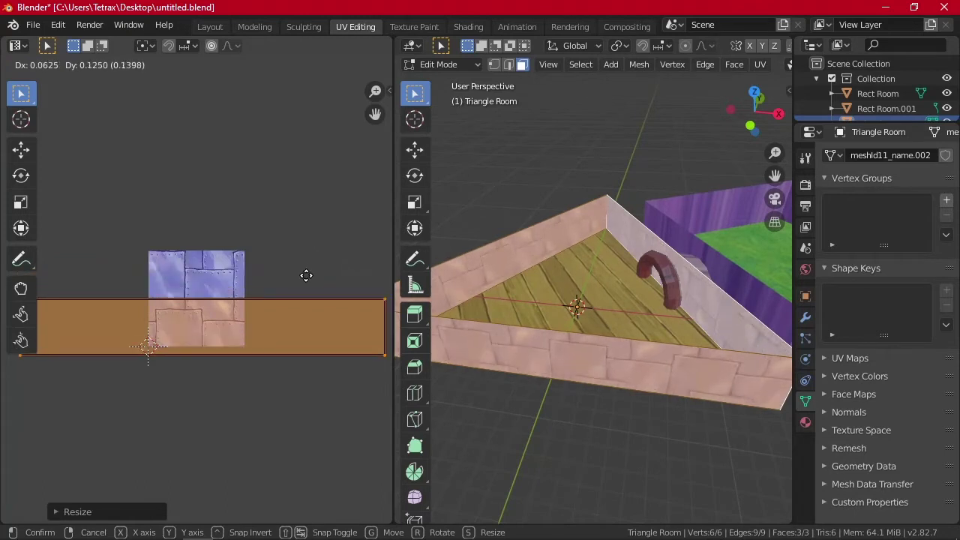
# Fix the wall UV strip in its raised position and return to Object Mode
pyautogui.click(309, 276)
pyautogui.press('Tab')
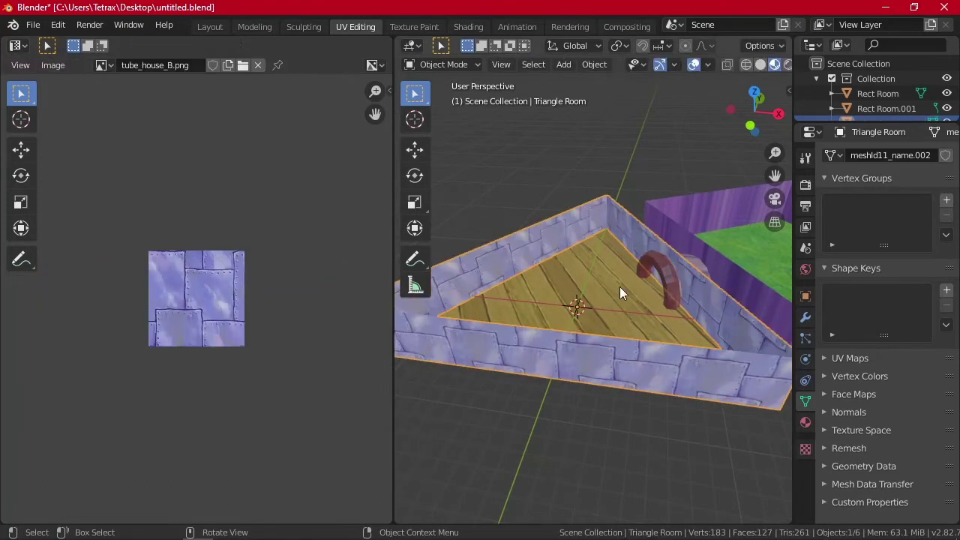
pyautogui.click(593, 204)
pyautogui.moveTo(593, 204); pyautogui.dragTo(571, 309, button='middle')
# Scale Rect Room.001's floor UVs by 2.4 so the grass tiles more finely
pyautogui.click(595, 261)
pyautogui.click(568, 244)
pyautogui.press('Tab')
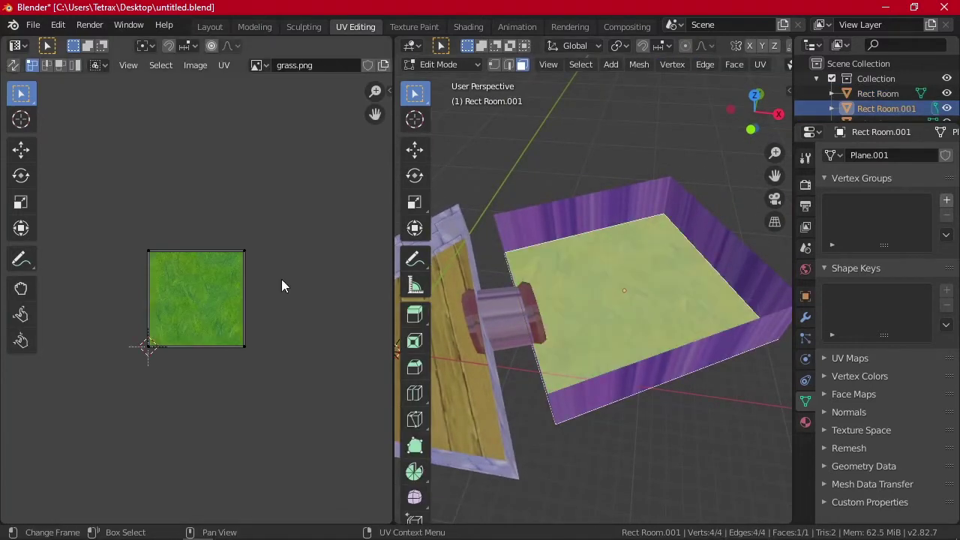
pyautogui.press('s')
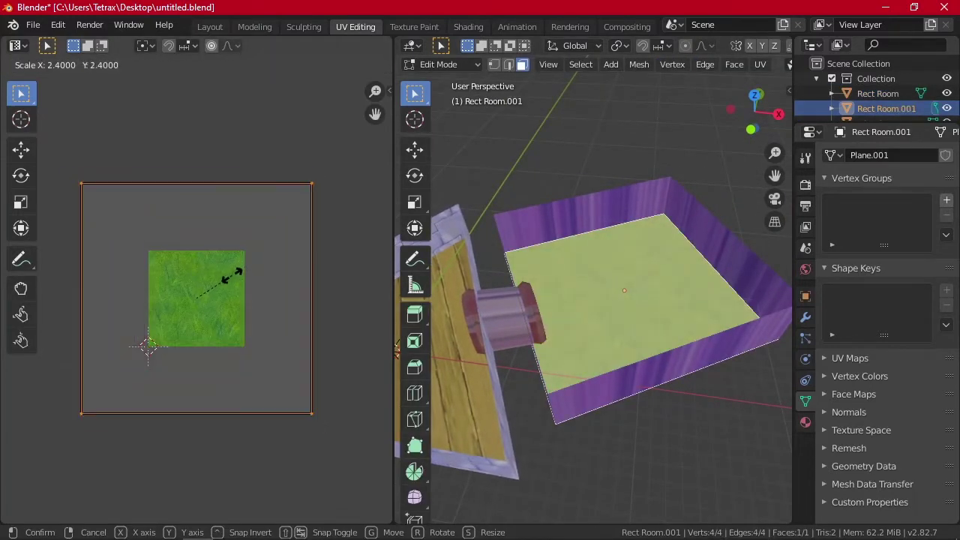
pyautogui.click(226, 279)
pyautogui.press('Tab')
pyautogui.click(603, 223)
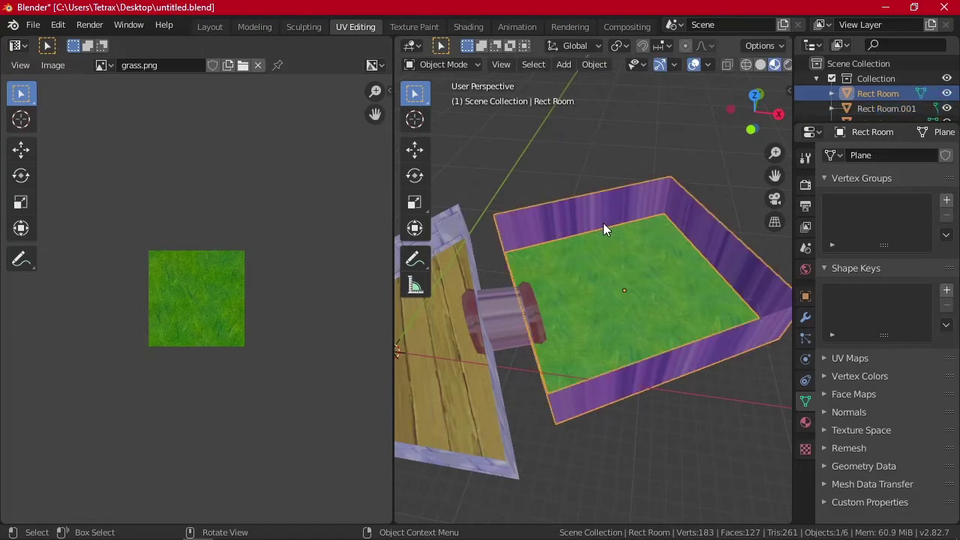
# Unwrap Rect Room's back, front and purple side walls, cancelling a trial scale
pyautogui.press('Tab')
pyautogui.moveTo(605, 232); pyautogui.dragTo(603, 228, button='middle')
pyautogui.click(603, 229)
pyautogui.keyDown('ctrl'); pyautogui.click(650, 350); pyautogui.keyUp('ctrl')
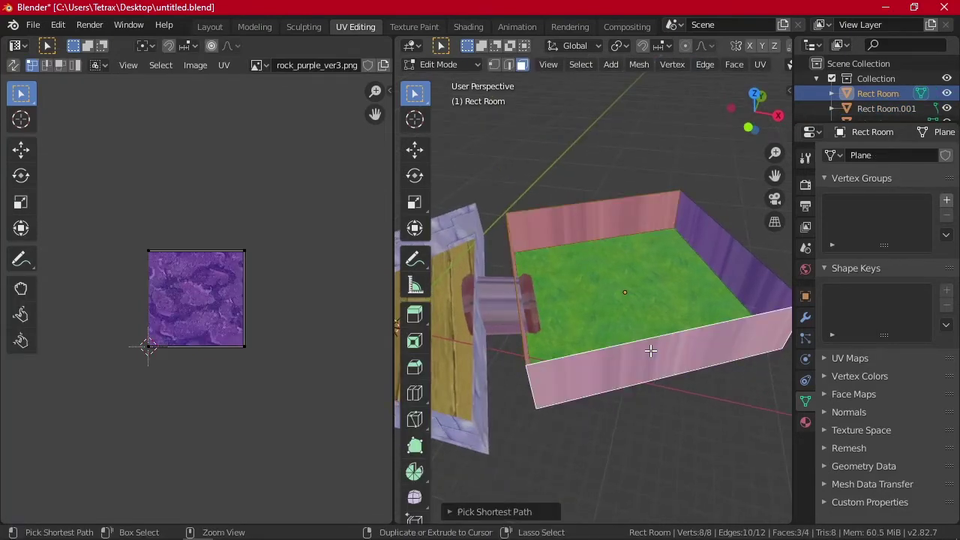
pyautogui.keyDown('ctrl'); pyautogui.click(734, 255); pyautogui.keyUp('ctrl')
pyautogui.moveTo(490, 336); pyautogui.dragTo(650, 286, button='middle')
pyautogui.press('u')
pyautogui.click(623, 288)
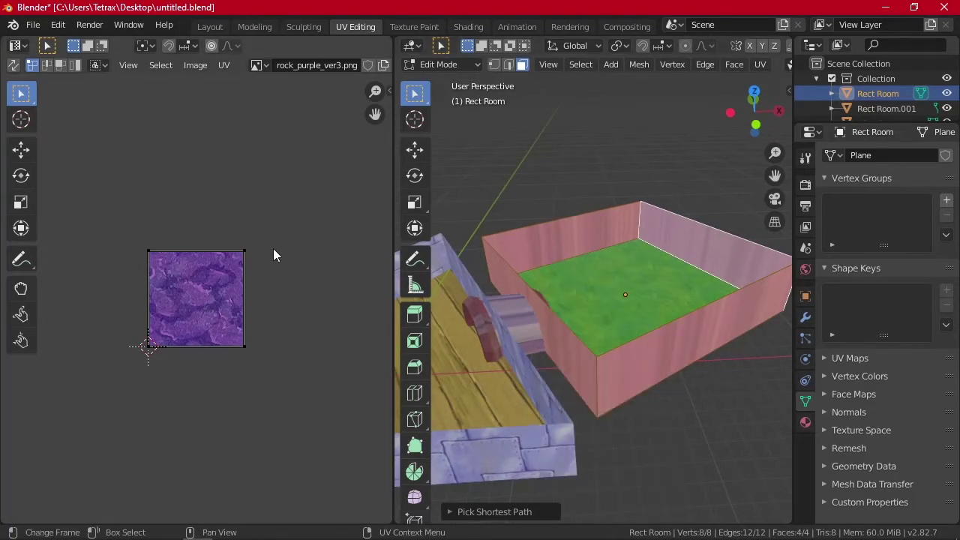
pyautogui.press('a')
pyautogui.press('s')
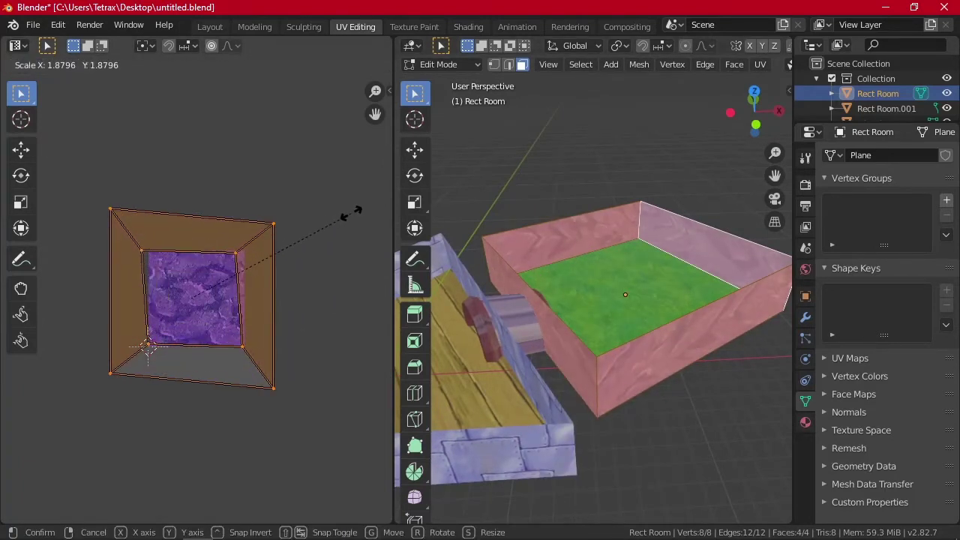
pyautogui.press('Escape')
# Re-unwrap only the back and front walls and enlarge their UVs
pyautogui.hotkey('alt', 'a')
pyautogui.click(560, 249)
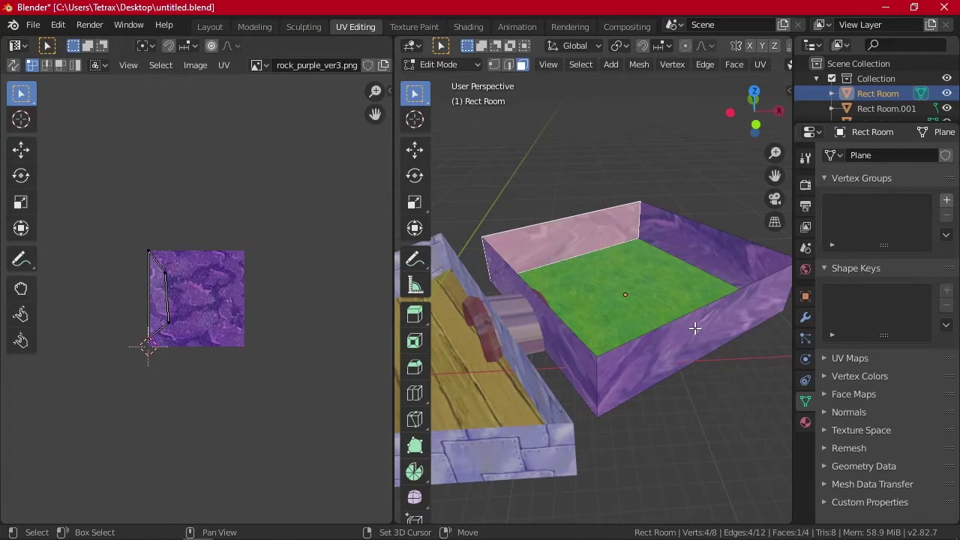
pyautogui.keyDown('shift'); pyautogui.click(697, 326); pyautogui.keyUp('shift')
pyautogui.press('u')
pyautogui.click(35, 319)
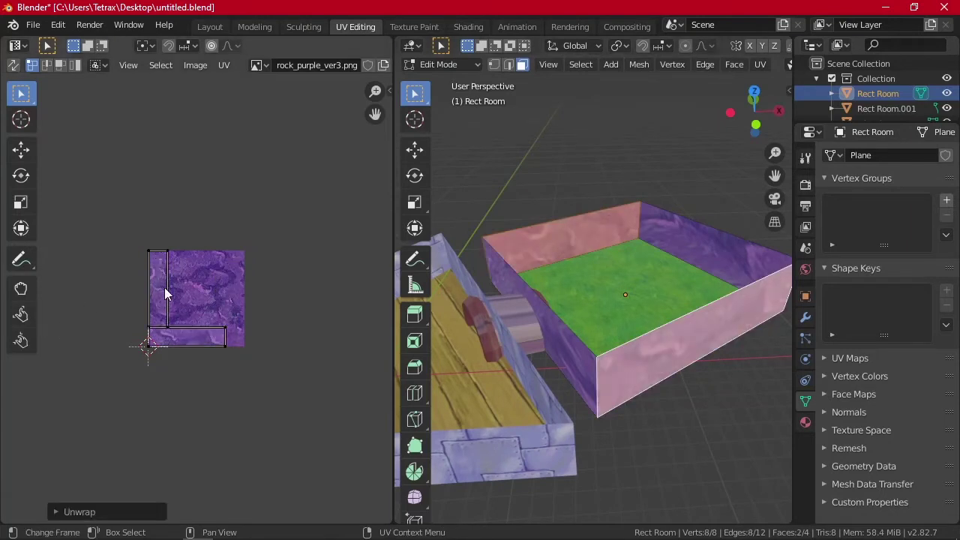
pyautogui.press('a')
pyautogui.press('s')
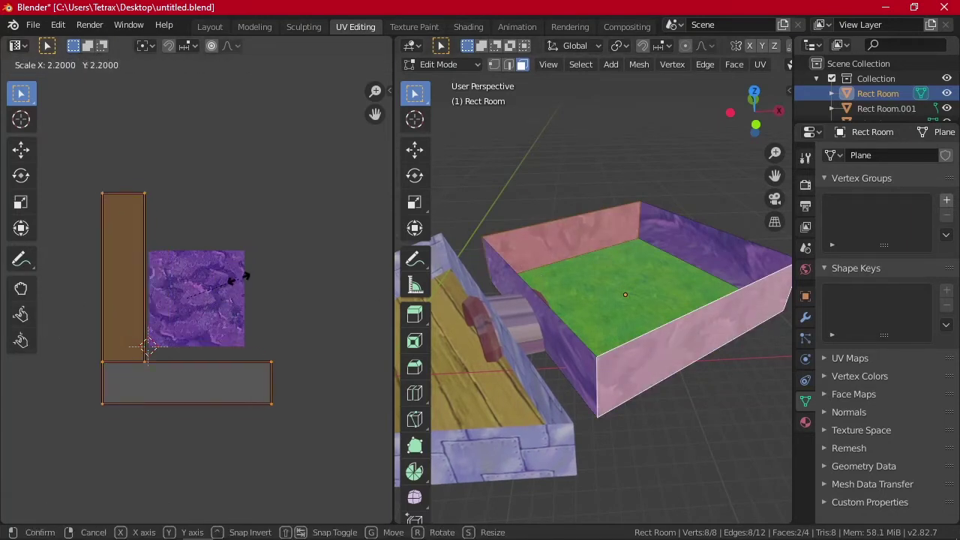
pyautogui.click(255, 270)
# Unwrap the walls running round to the left wall as one strip and scale it taller
pyautogui.click(560, 312)
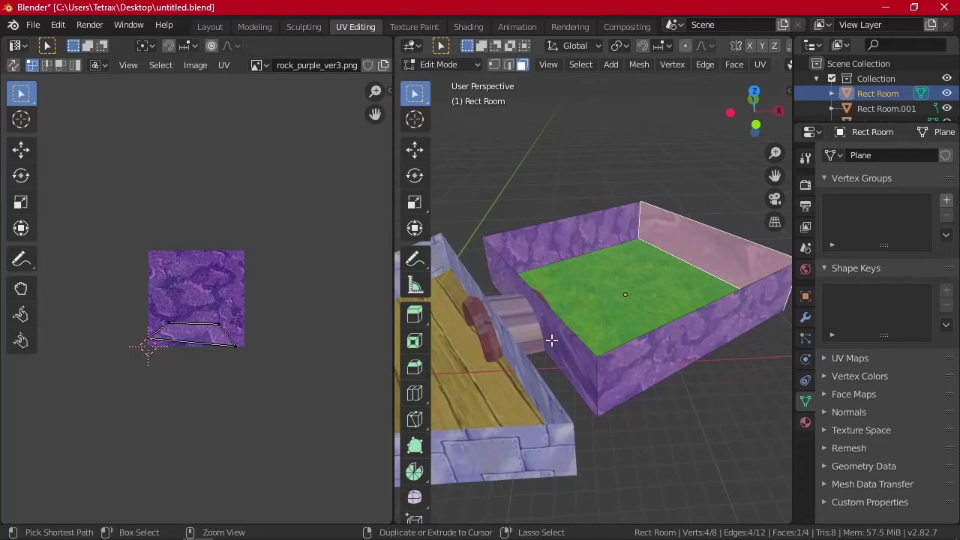
pyautogui.keyDown('ctrl'); pyautogui.click(551, 340); pyautogui.keyUp('ctrl')
pyautogui.press('u')
pyautogui.click(81, 331)
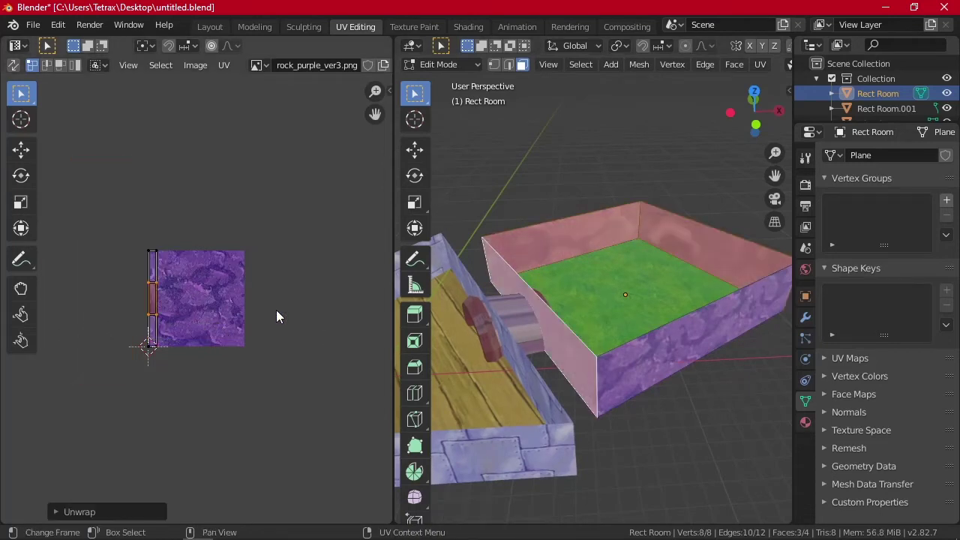
pyautogui.press('a')
pyautogui.press('s')
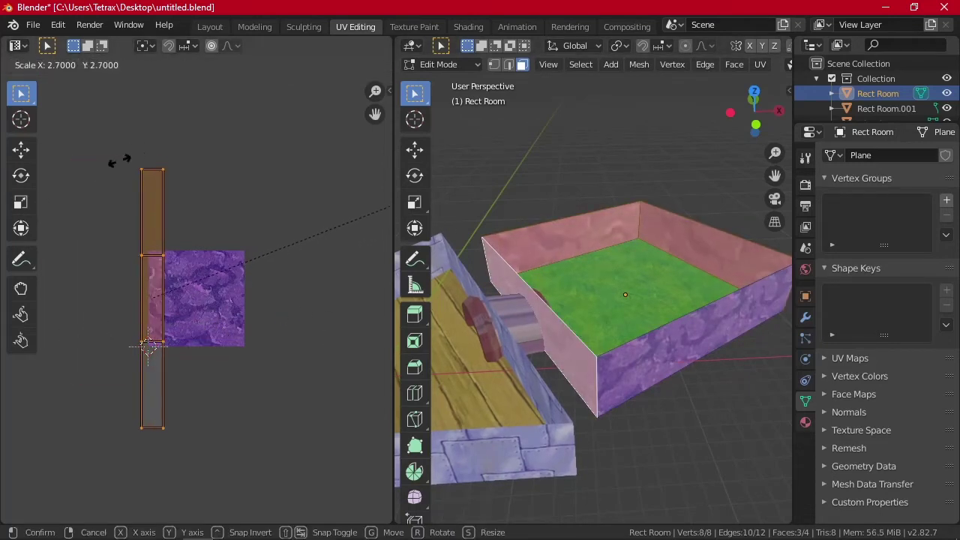
pyautogui.click(223, 96)
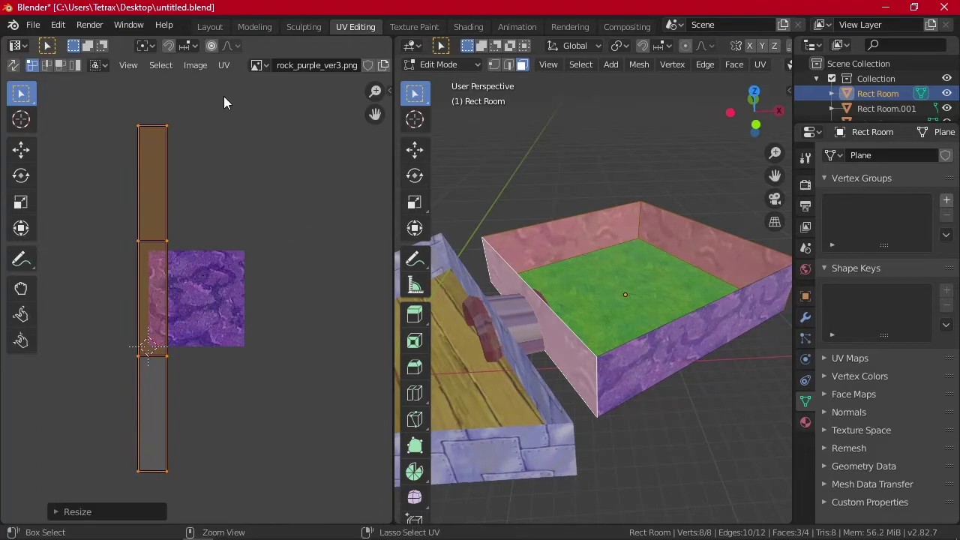
# Unwrap the front wall alone, then enlarge, tilt and rescale its UV strip
pyautogui.click(689, 342)
pyautogui.press('u')
pyautogui.click(12, 360)
pyautogui.press('s')
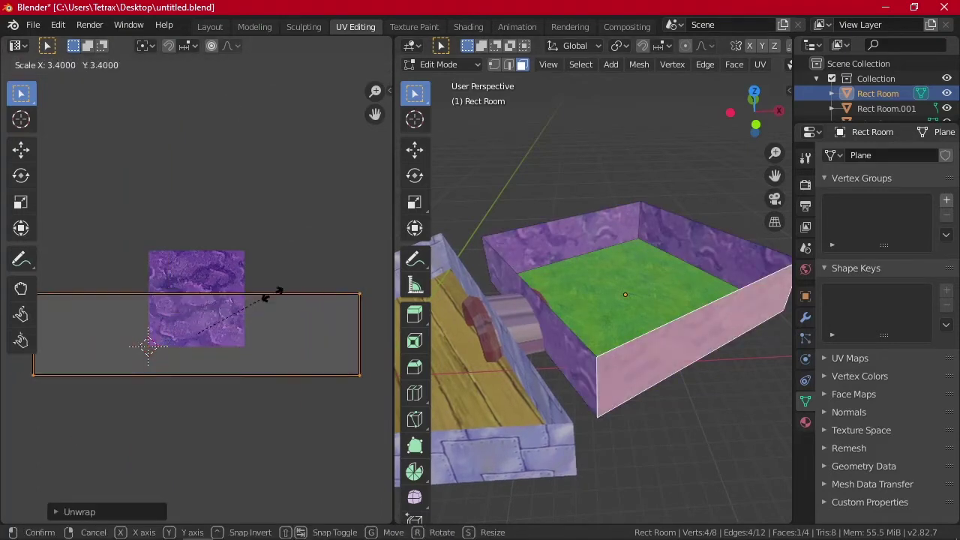
pyautogui.click(330, 273)
pyautogui.press('r')
pyautogui.click(295, 346)
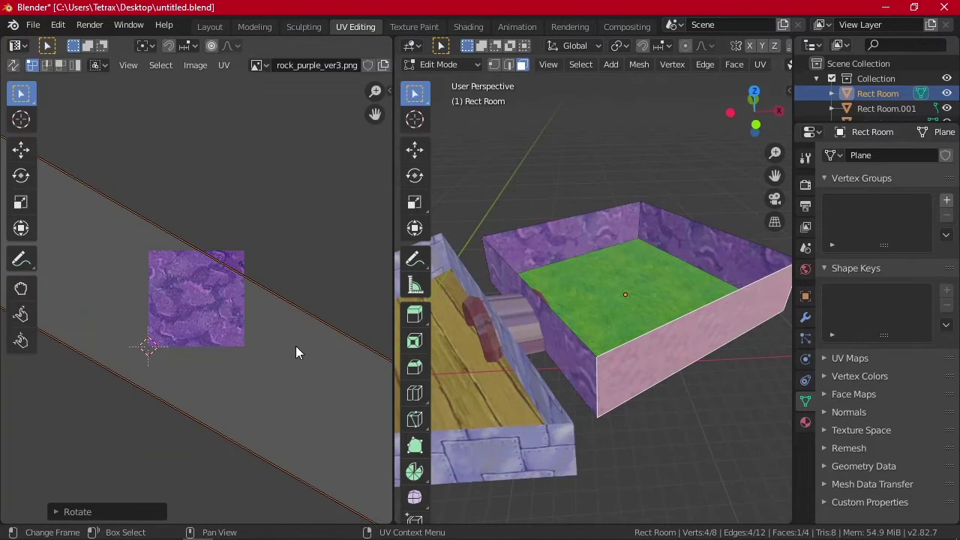
pyautogui.press('s')
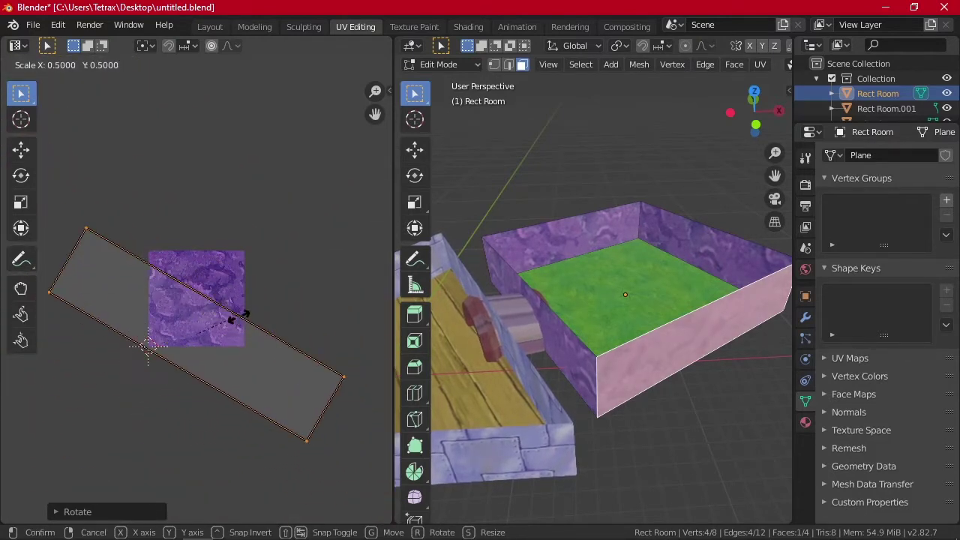
pyautogui.click(247, 326)
# Enlarge the texture mapping on the left and right back walls so the purple rock tiles
pyautogui.click(709, 251)
pyautogui.keyDown('shift'); pyautogui.click(600, 242); pyautogui.keyUp('shift')
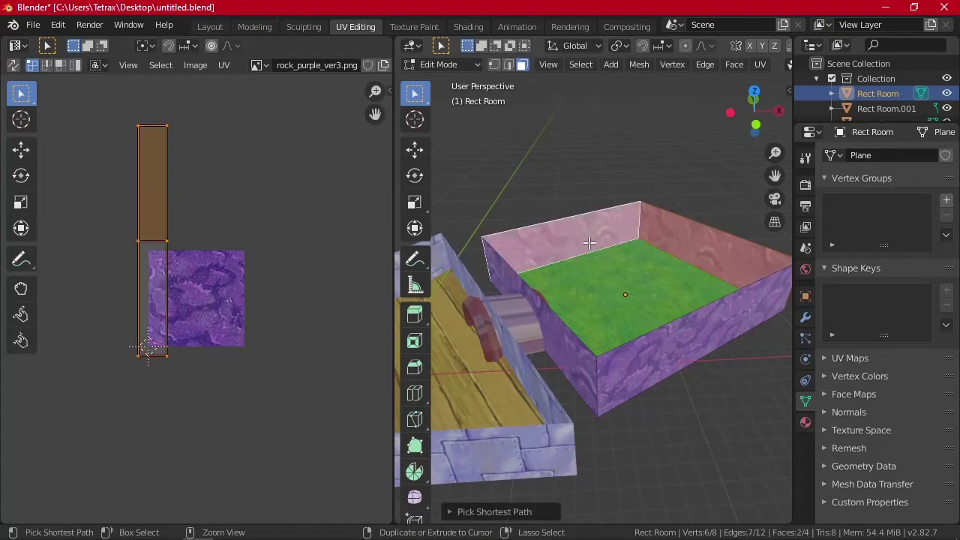
pyautogui.press('s')
pyautogui.click(231, 292)
pyautogui.moveTo(742, 382); pyautogui.dragTo(698, 353, button='middle')
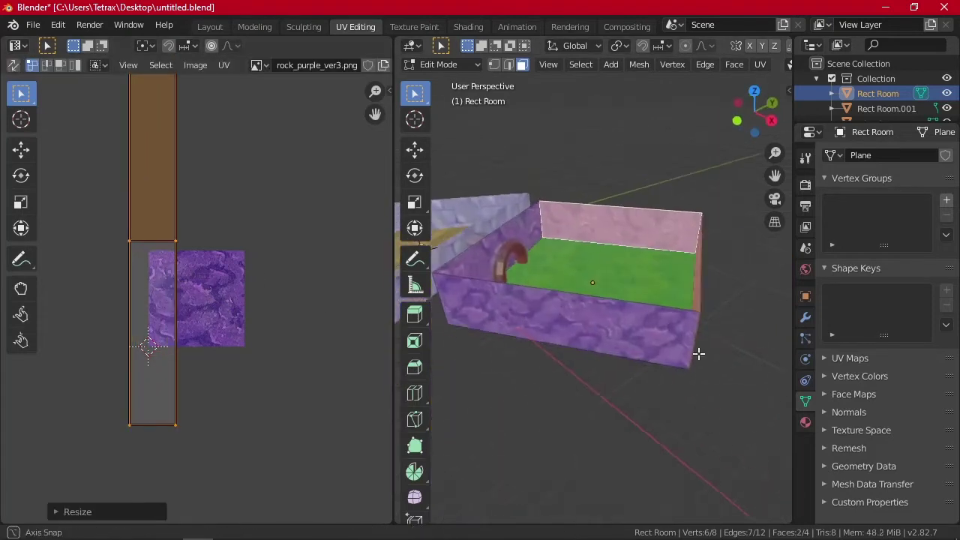
pyautogui.click(540, 158)
pyautogui.moveTo(540, 158); pyautogui.dragTo(620, 281, button='middle')
pyautogui.scroll(5, 651, 219)
# Unwrap all of Tunnel.001's geometry, then enlarge its UVs and rotate them -90°
pyautogui.press('Tab')
pyautogui.click(495, 303)
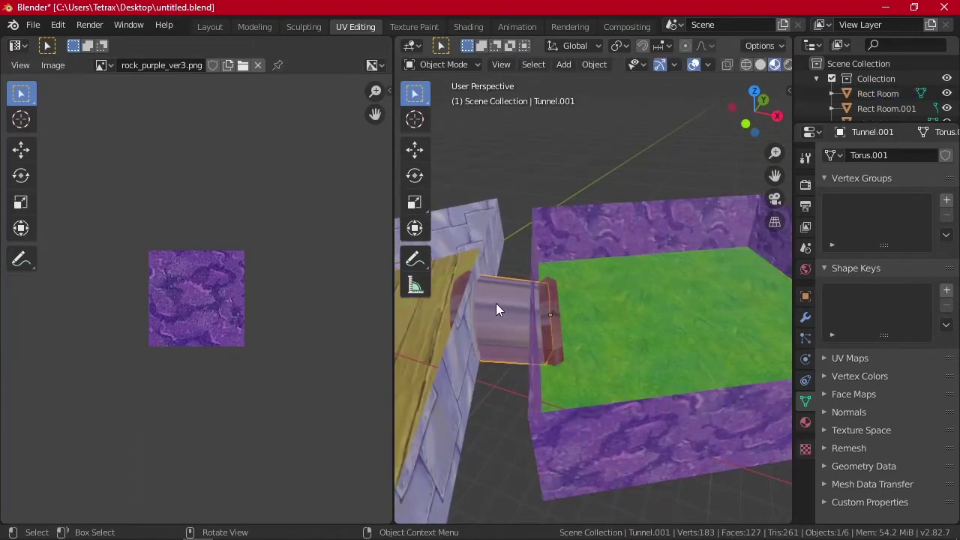
pyautogui.press('Tab')
pyautogui.press('a')
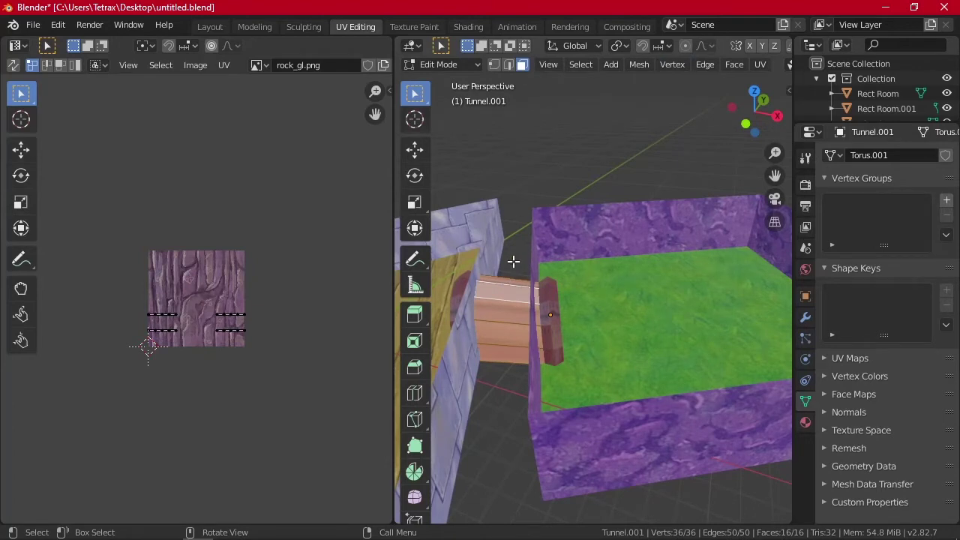
pyautogui.press('u')
pyautogui.click(288, 302)
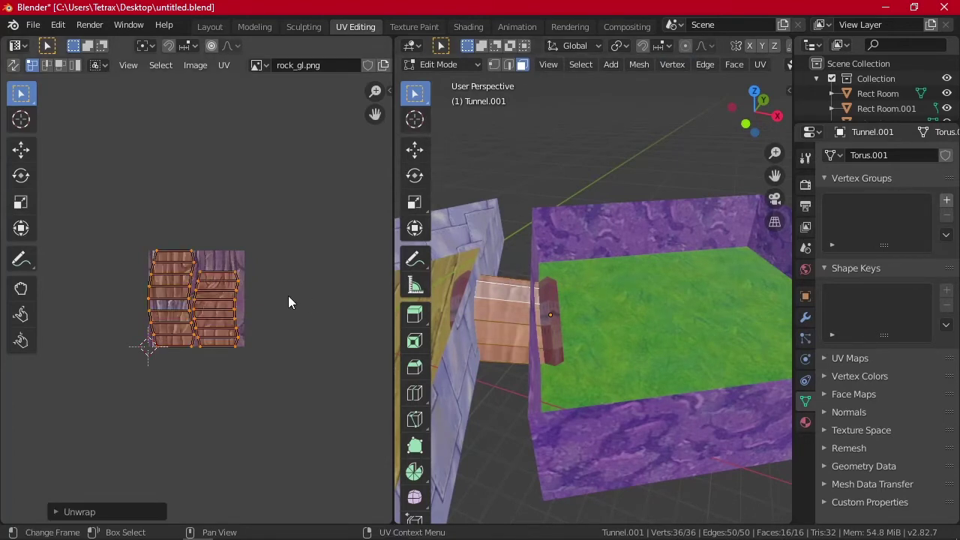
pyautogui.press('s')
pyautogui.click(267, 273)
pyautogui.press('r')
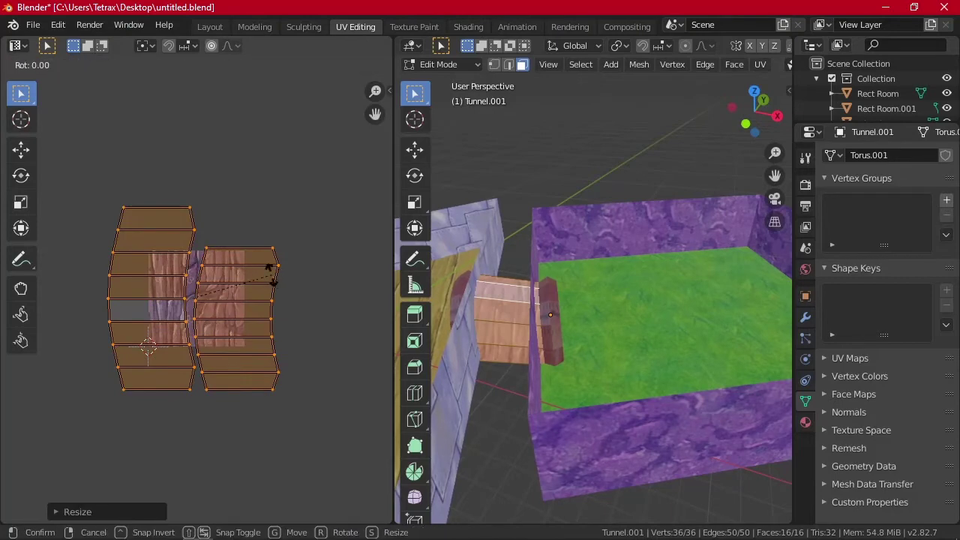
pyautogui.click(183, 250)
pyautogui.moveTo(570, 315); pyautogui.dragTo(482, 345, button='middle')
# Inspect the textures by hiding and reshowing Triangle Room.001, Triangle Room and Rect Room in the Outliner
pyautogui.press('Tab')
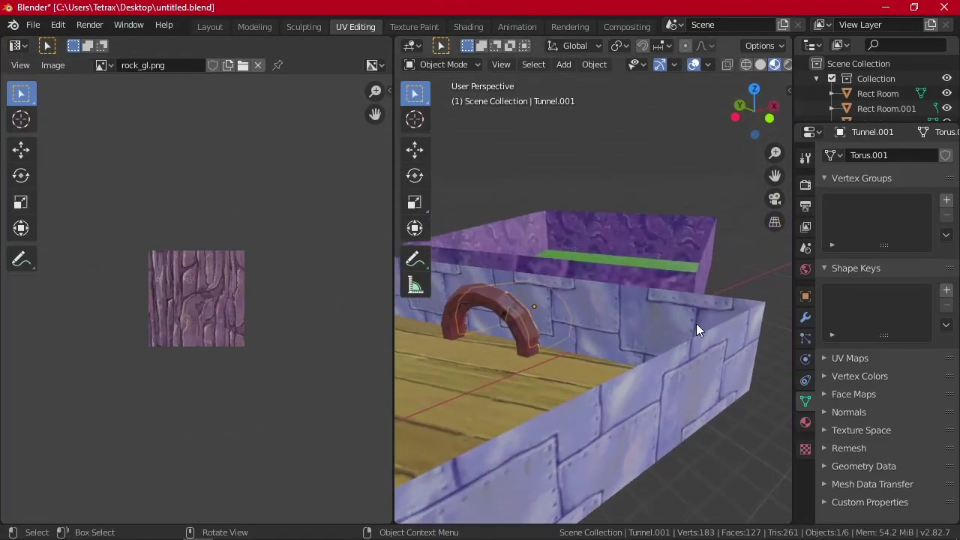
pyautogui.moveTo(711, 444); pyautogui.dragTo(508, 358, button='middle')
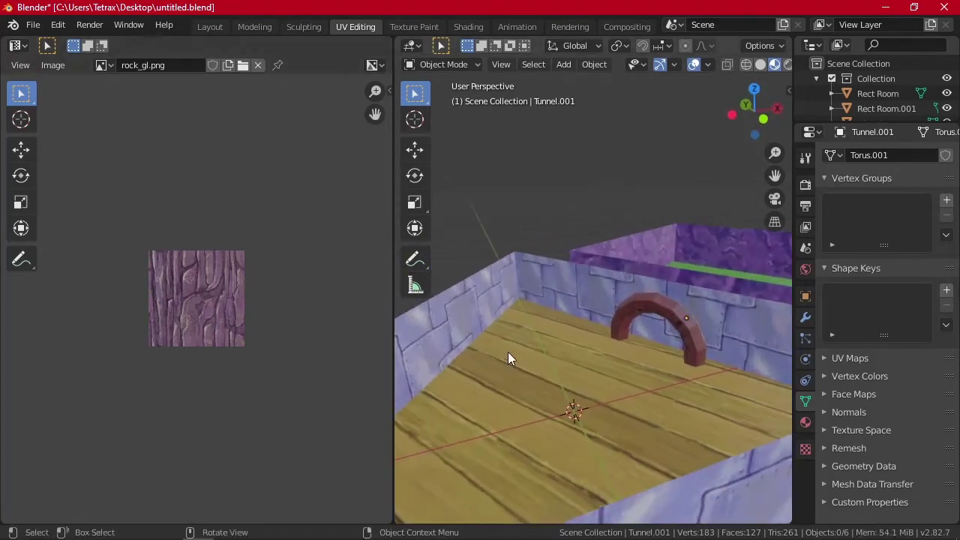
pyautogui.moveTo(711, 330); pyautogui.dragTo(765, 248, button='middle')
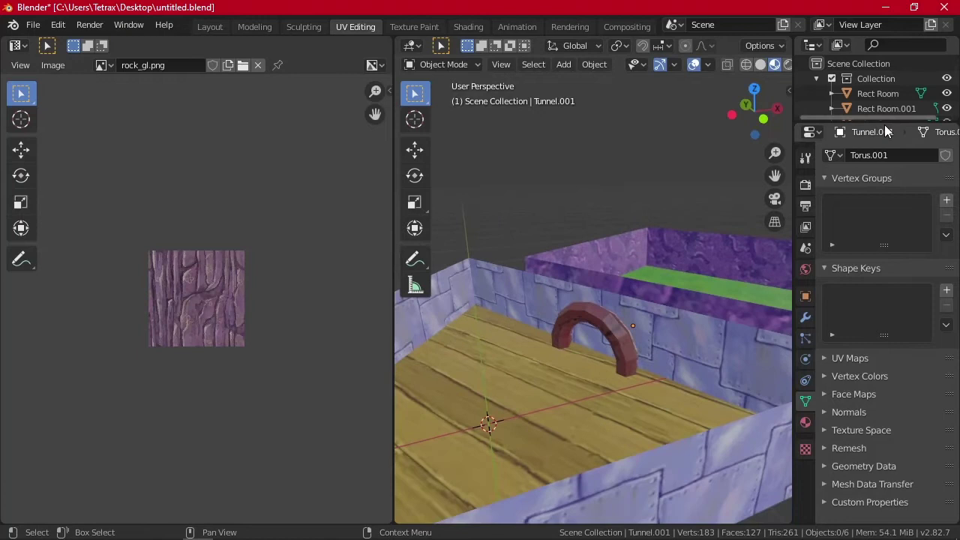
pyautogui.moveTo(891, 122); pyautogui.dragTo(891, 272)
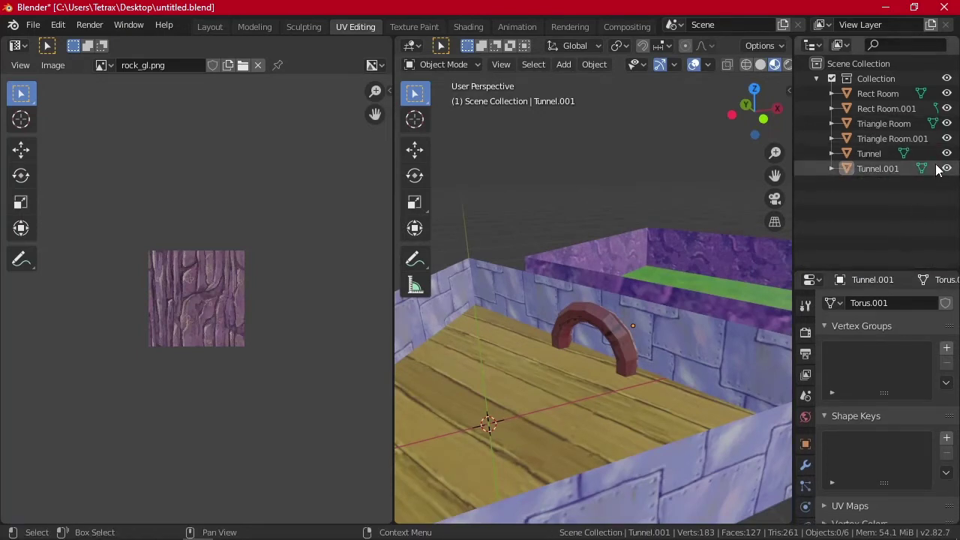
pyautogui.click(946, 139)
pyautogui.click(946, 138)
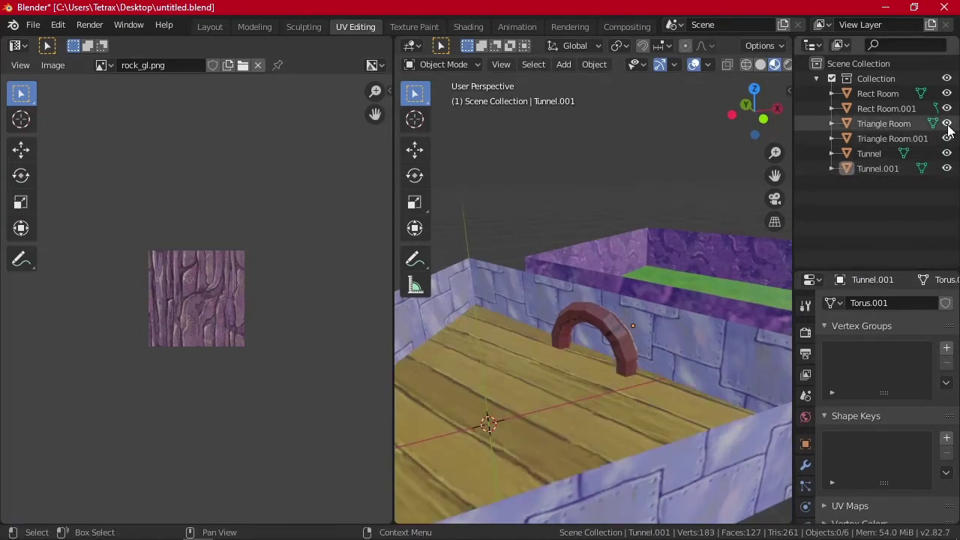
pyautogui.click(946, 124)
pyautogui.click(947, 94)
pyautogui.moveTo(585, 315); pyautogui.dragTo(540, 353, button='middle')
pyautogui.click(946, 94)
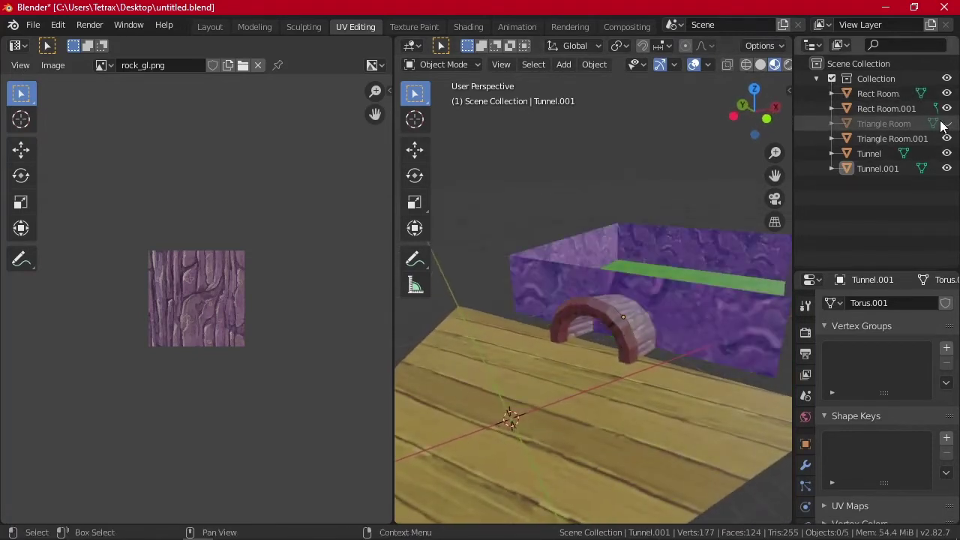
pyautogui.click(947, 124)
pyautogui.moveTo(681, 265); pyautogui.dragTo(636, 341, button='middle')
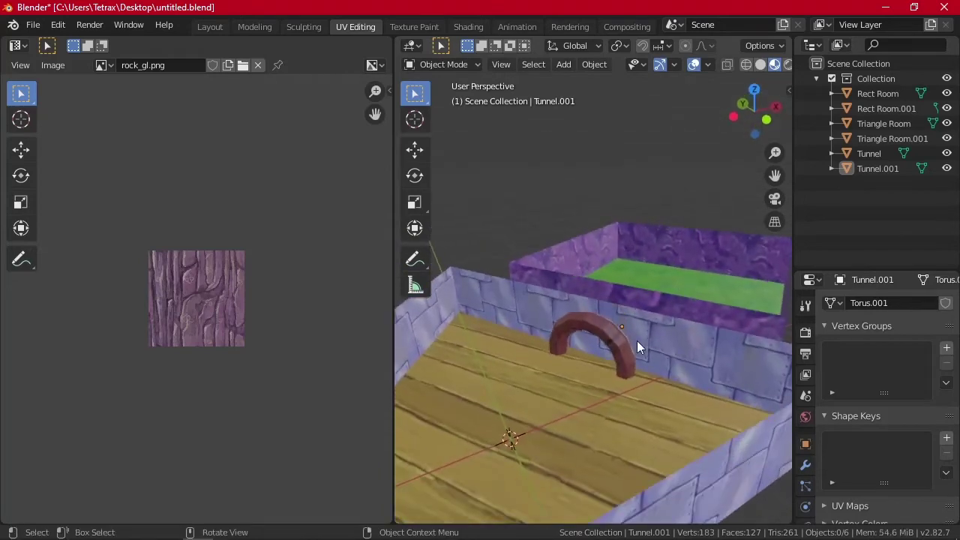
# In the Layout workspace, apply a Boolean Difference modifier to Triangle Room using Tunnel as the cutter
pyautogui.click(210, 26)
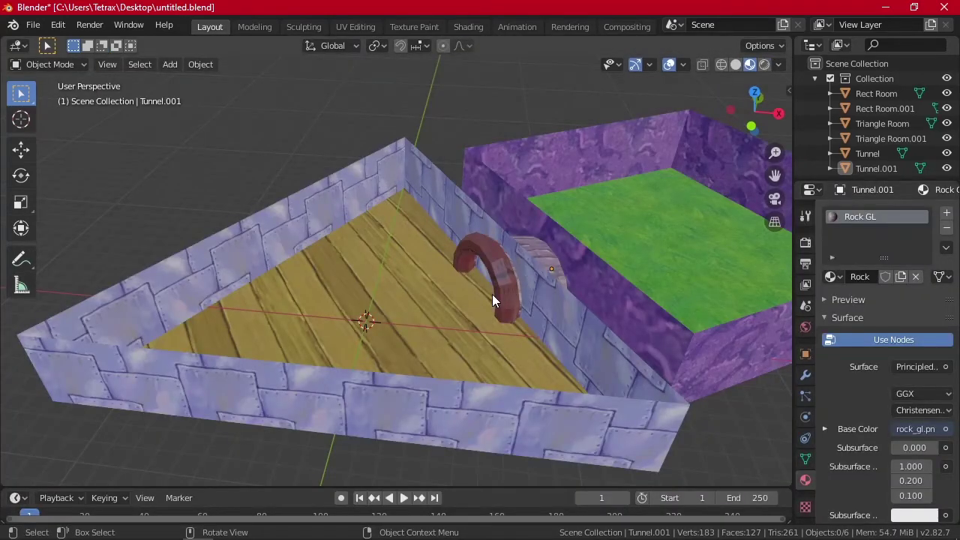
pyautogui.moveTo(492, 295); pyautogui.dragTo(551, 300, button='middle')
pyautogui.click(546, 297)
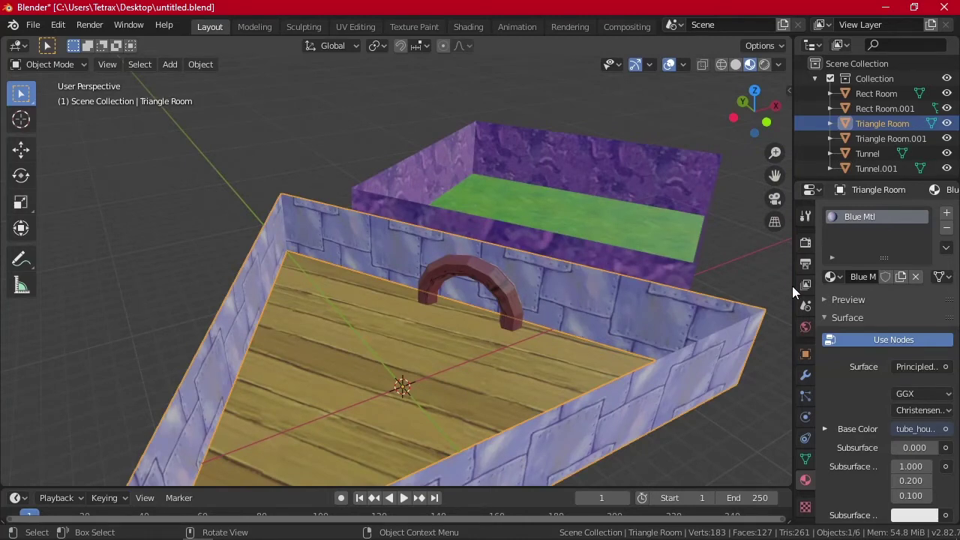
pyautogui.click(801, 376)
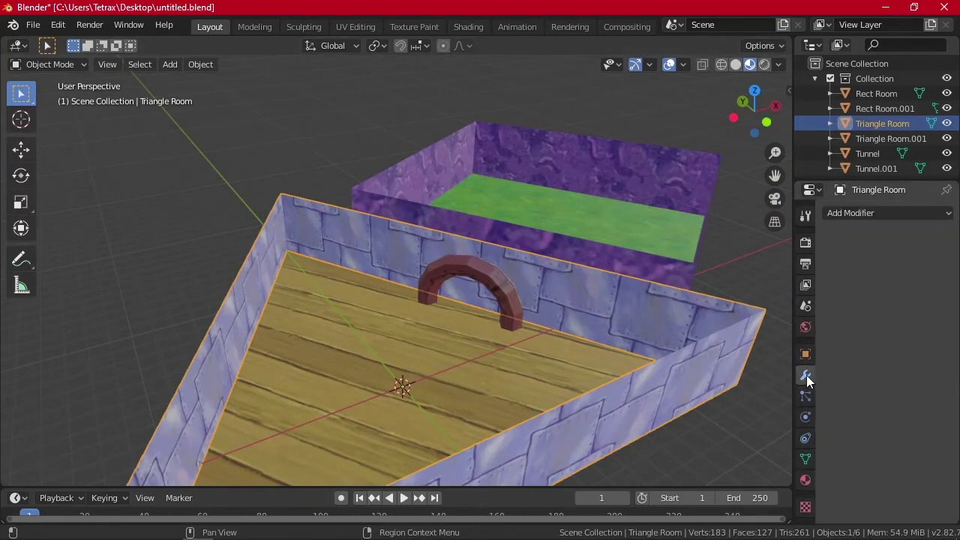
pyautogui.click(891, 212)
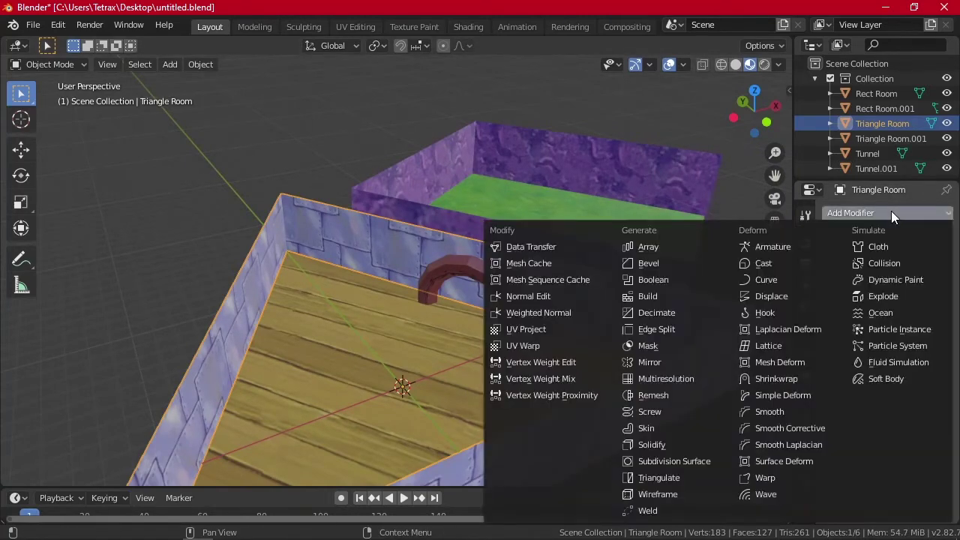
pyautogui.click(680, 279)
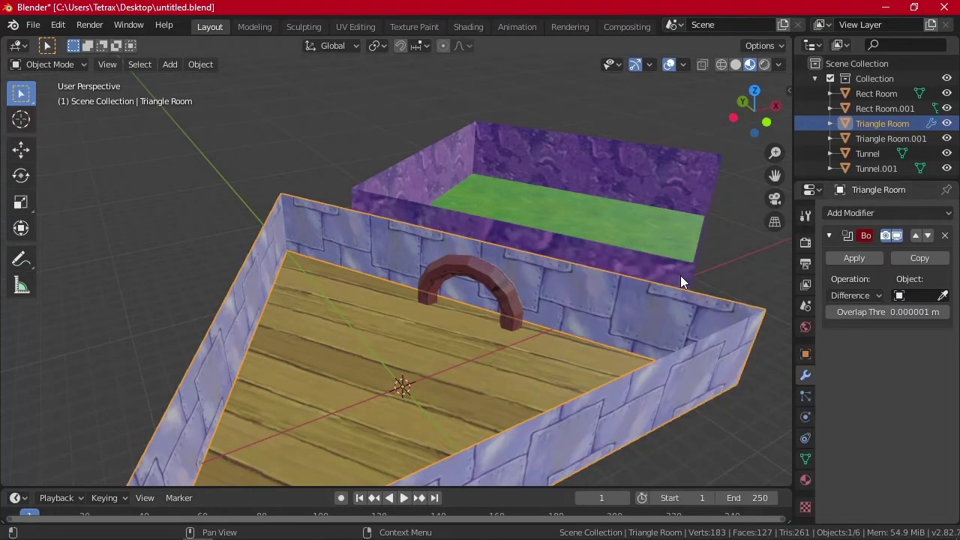
pyautogui.click(915, 296)
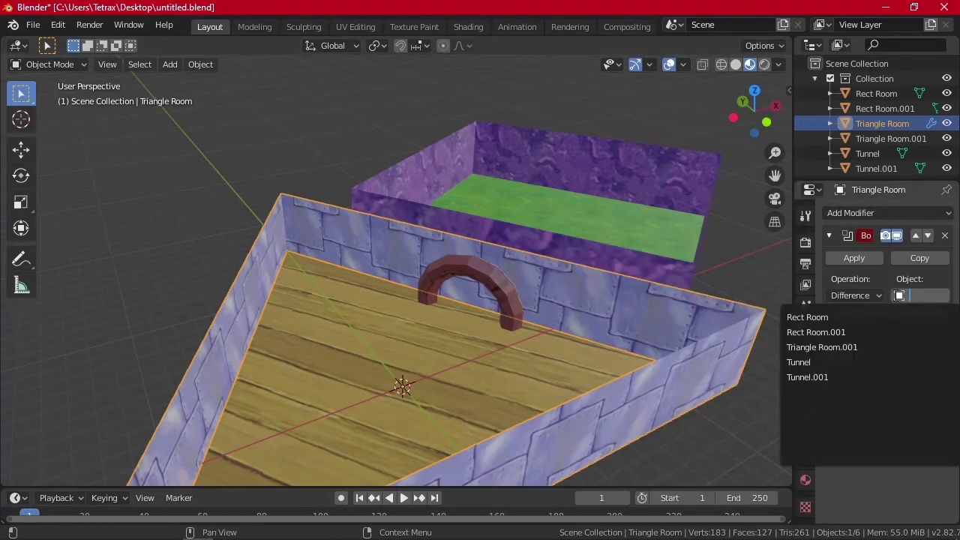
pyautogui.click(813, 362)
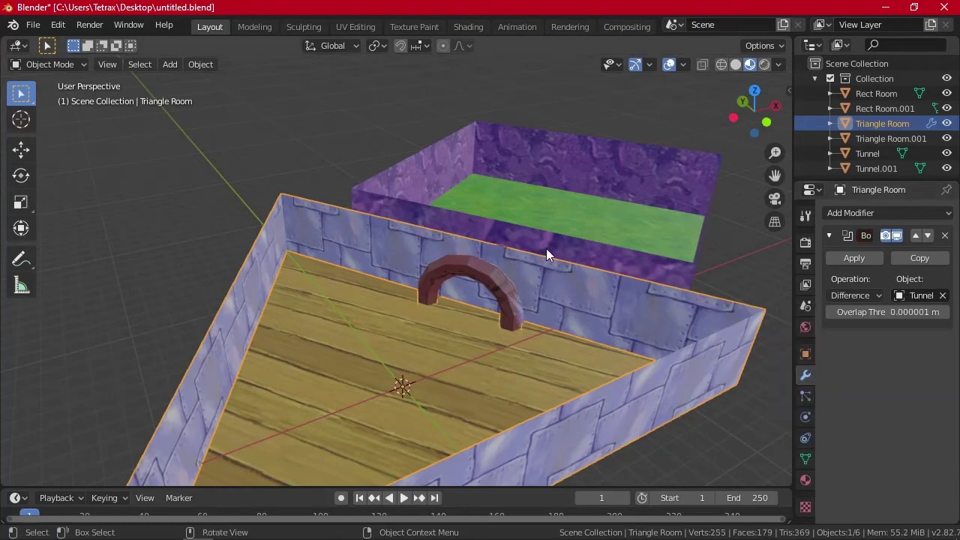
pyautogui.moveTo(546, 248)
pyautogui.mouseDown(button='middle')
pyautogui.moveTo(461, 306)
pyautogui.moveTo(307, 270)
pyautogui.moveTo(564, 217)
pyautogui.moveTo(529, 283)
pyautogui.moveTo(543, 252)
pyautogui.mouseUp(button='middle')
pyautogui.click(871, 261)
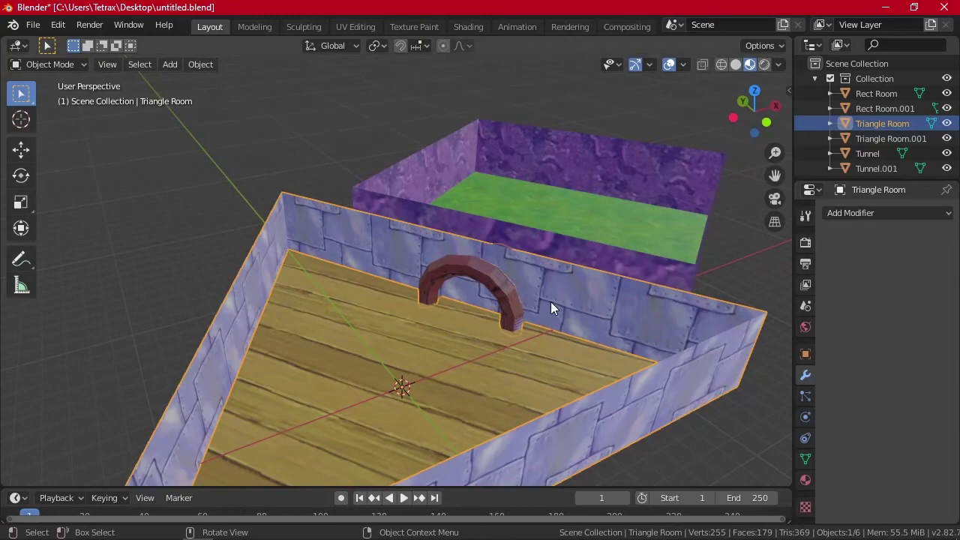
pyautogui.press('Tab')
pyautogui.click(738, 258)
pyautogui.click(474, 289)
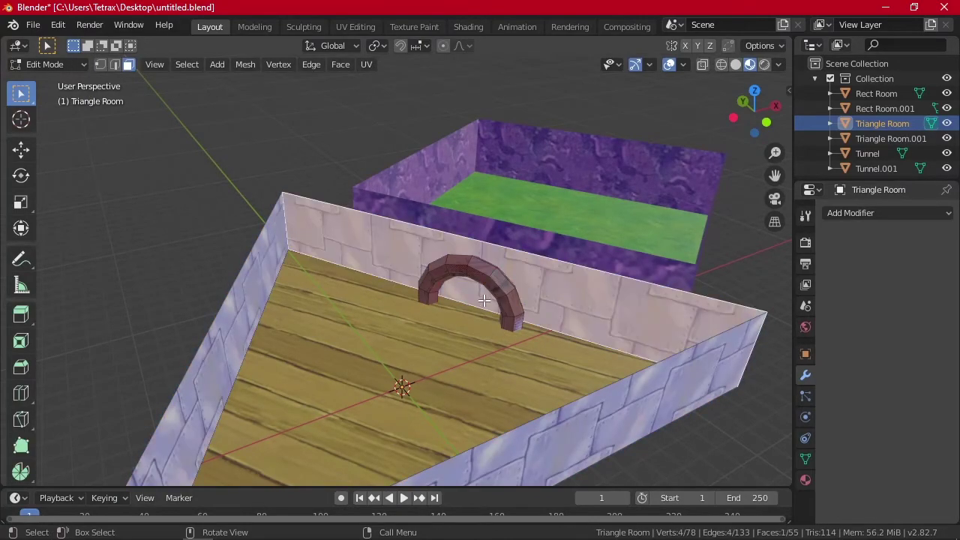
pyautogui.moveTo(474, 289); pyautogui.dragTo(679, 274, button='middle')
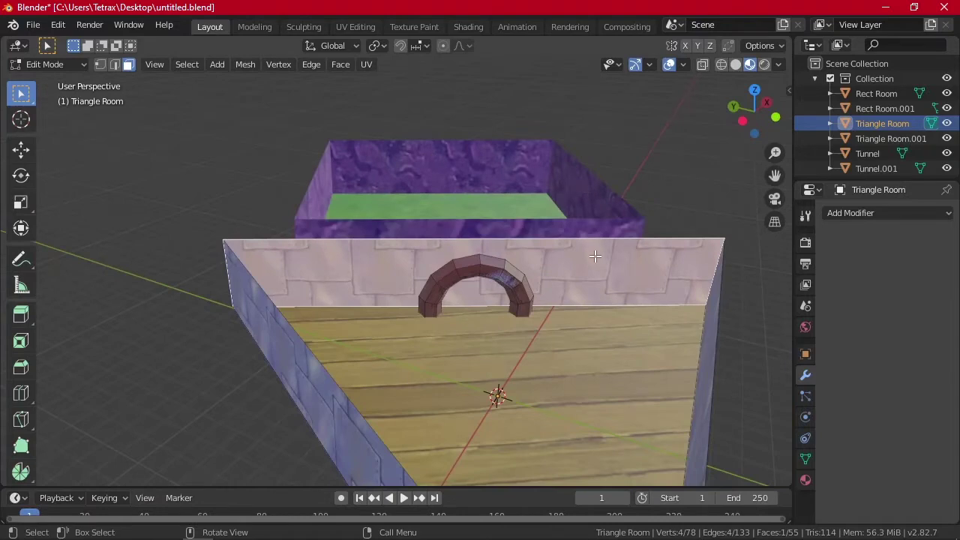
pyautogui.moveTo(520, 281); pyautogui.dragTo(355, 167, button='middle')
pyautogui.press('a')
pyautogui.hotkey('alt', 'a')
pyautogui.click(347, 210)
pyautogui.keyDown('shift'); pyautogui.click(261, 264); pyautogui.keyUp('shift')
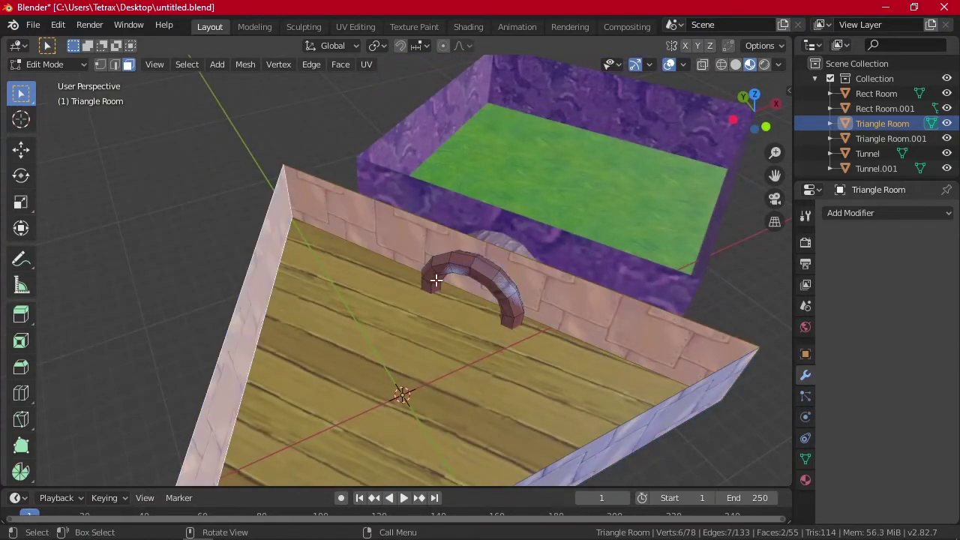
pyautogui.scroll(-1, 539, 432)
pyautogui.hotkey('ctrl', 'i')
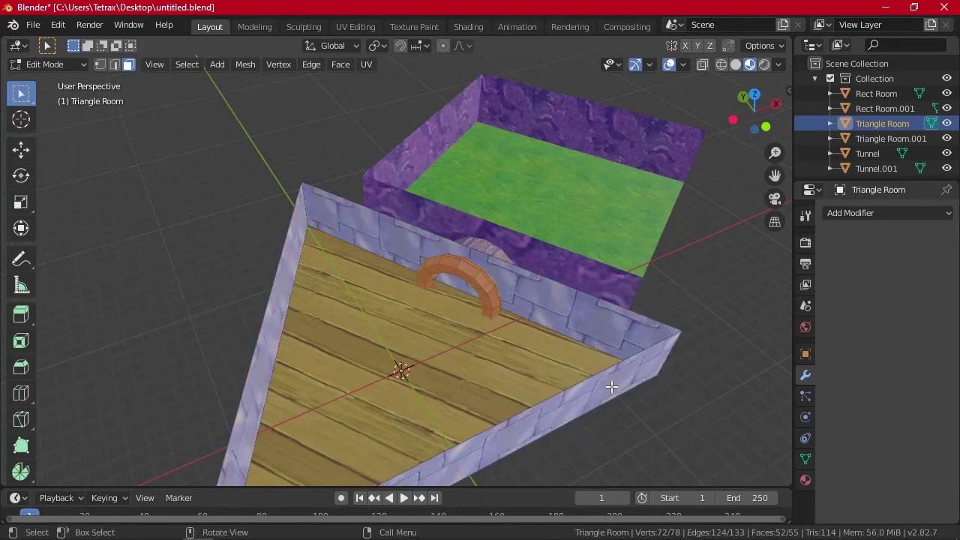
pyautogui.press('x')
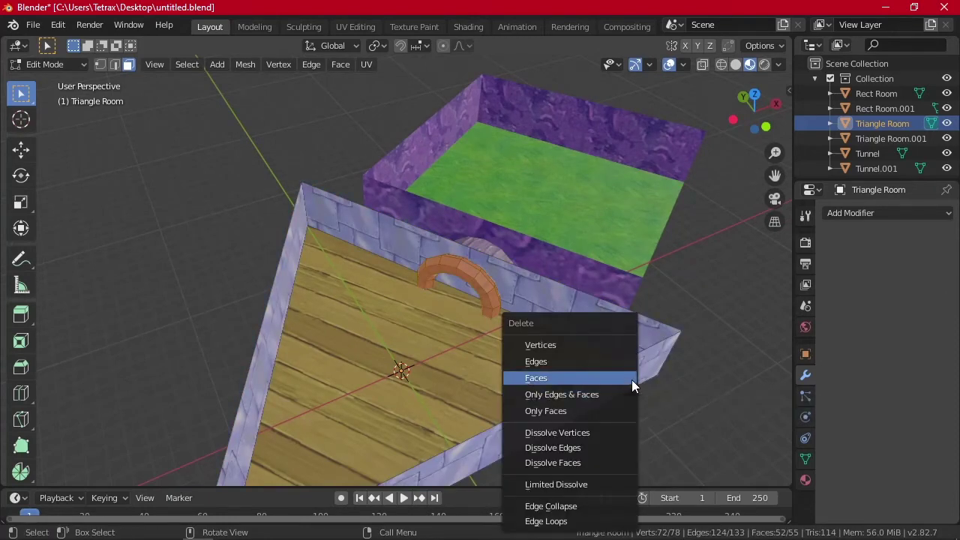
pyautogui.click(631, 379)
pyautogui.moveTo(632, 380); pyautogui.dragTo(517, 162, button='middle')
pyautogui.hotkey('ctrl', 'z')
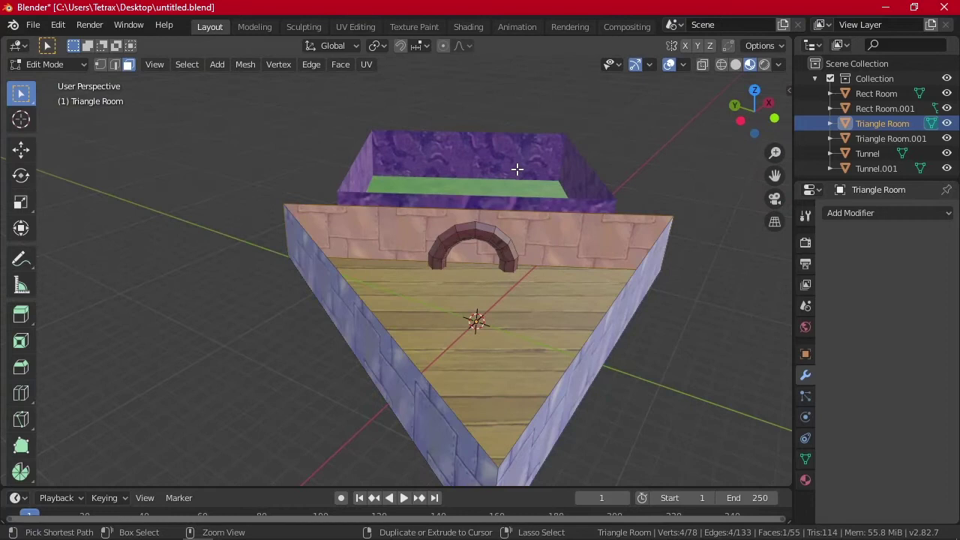
pyautogui.keyDown('alt'); pyautogui.click(712, 221); pyautogui.keyUp('alt')
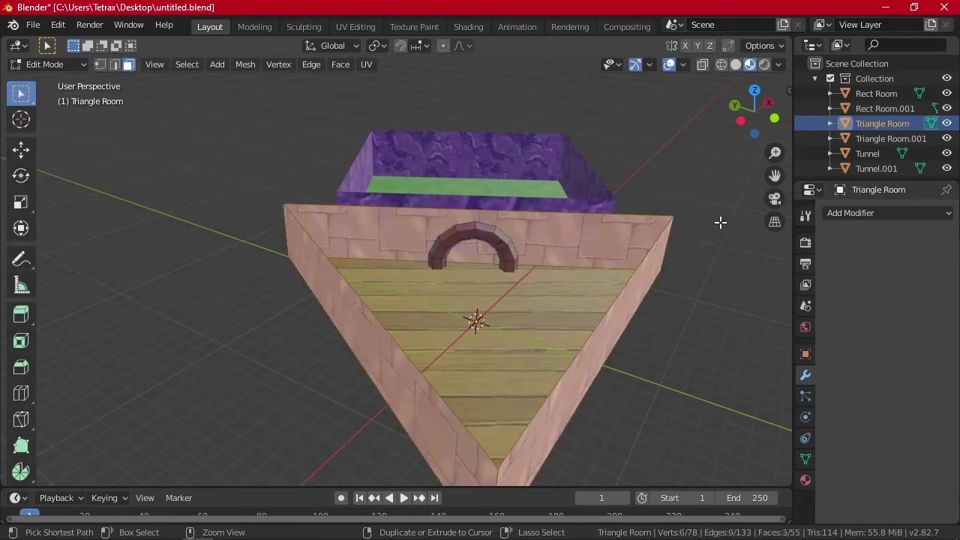
pyautogui.press('Tab')
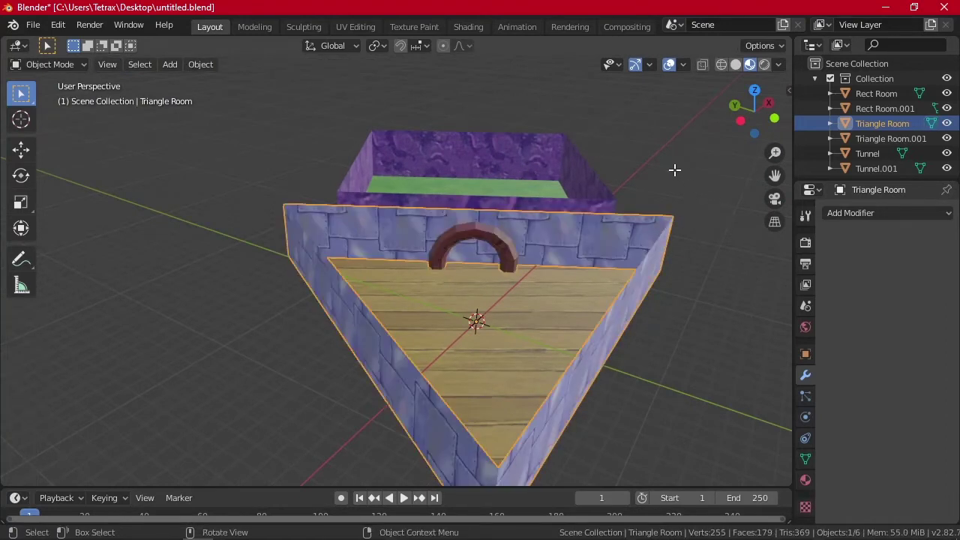
# Undo the earlier Boolean modifier on the triangle room
pyautogui.press('ctrl+KP_Subtract')
pyautogui.hotkey('ctrl', 'z')
pyautogui.moveTo(508, 226); pyautogui.dragTo(292, 258, button='middle')
pyautogui.scroll(3, 469, 232)
pyautogui.moveTo(468, 179); pyautogui.dragTo(439, 226, button='middle')
# Add a Boolean Difference modifier to Triangle Room using Tunnel.001 and apply it
pyautogui.click(496, 212)
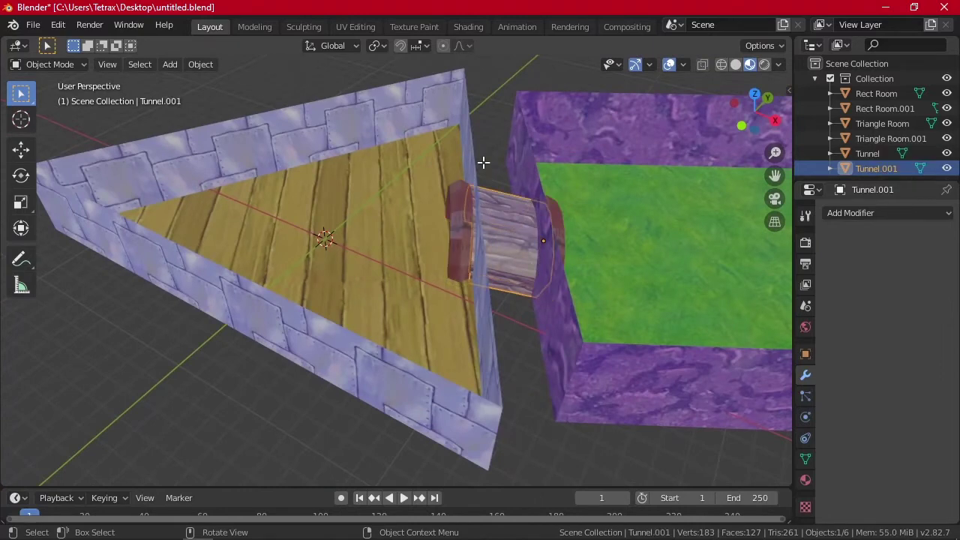
pyautogui.moveTo(483, 162); pyautogui.dragTo(776, 158, button='middle')
pyautogui.click(423, 148)
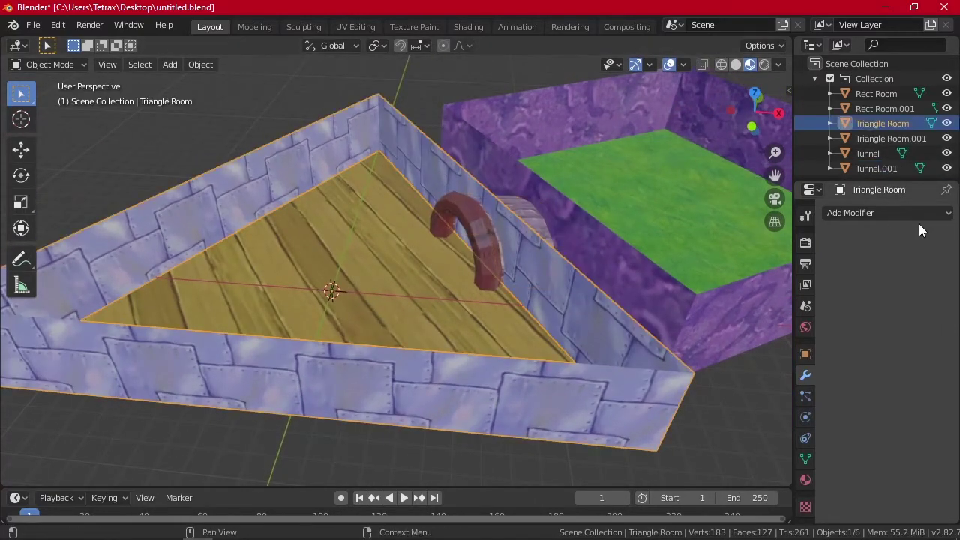
pyautogui.click(931, 213)
pyautogui.click(676, 279)
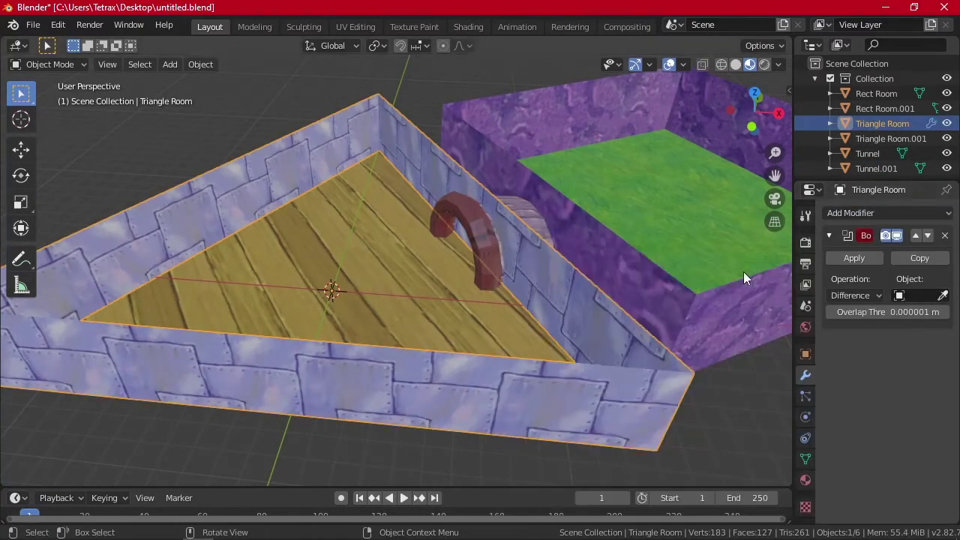
pyautogui.click(920, 296)
pyautogui.click(814, 377)
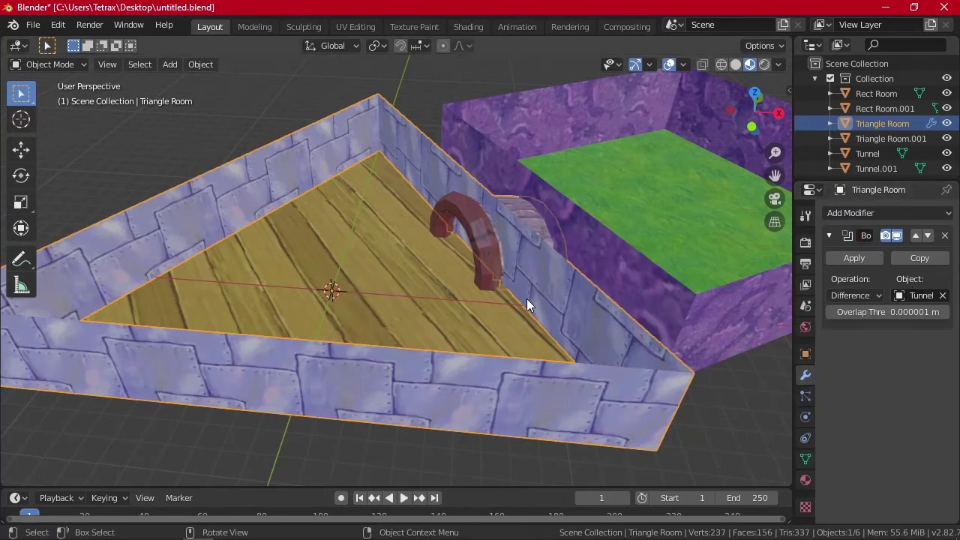
pyautogui.moveTo(527, 298); pyautogui.dragTo(613, 209, button='middle')
pyautogui.click(878, 259)
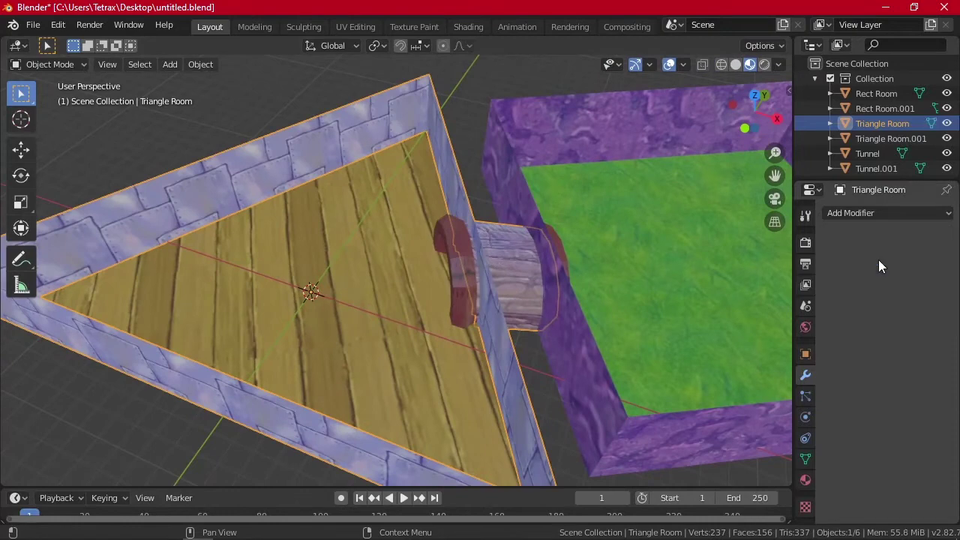
# In Edit Mode, delete the leftover face filling the triangle room's doorway arch
pyautogui.press('Tab')
pyautogui.moveTo(465, 180); pyautogui.dragTo(330, 139, button='middle')
pyautogui.hotkey('alt', 'a')
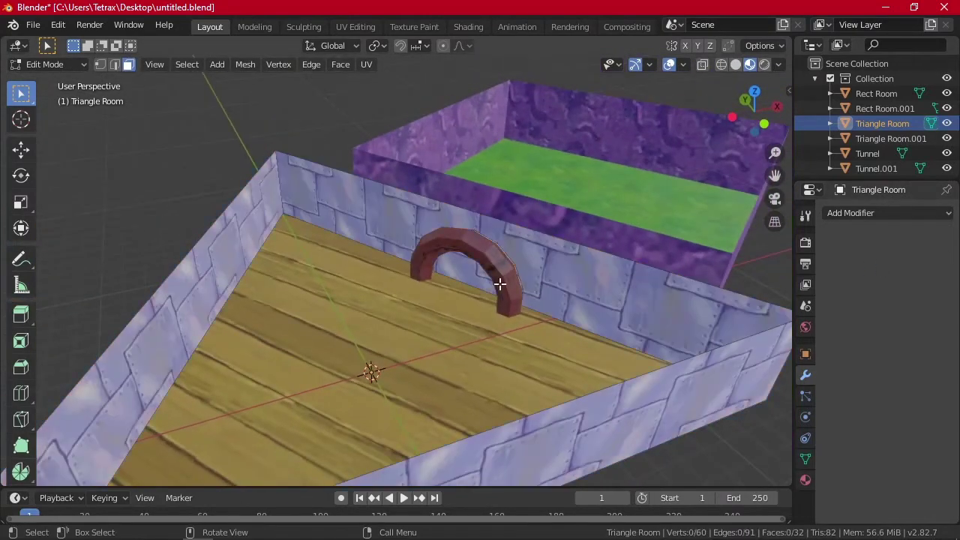
pyautogui.moveTo(486, 277); pyautogui.dragTo(433, 243, button='middle')
pyautogui.press('x')
pyautogui.click(600, 173)
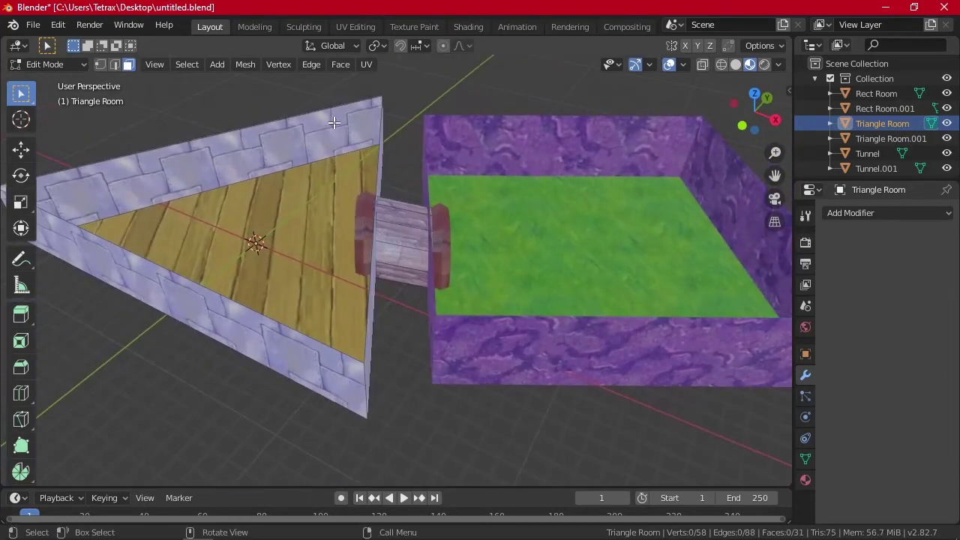
# Select the three wall faces, invert the selection, delete the leftover faces and return to Object Mode
pyautogui.keyDown('shift'); pyautogui.click(308, 364); pyautogui.keyUp('shift')
pyautogui.keyDown('shift'); pyautogui.click(300, 138); pyautogui.keyUp('shift')
pyautogui.moveTo(300, 139); pyautogui.dragTo(368, 141, button='middle')
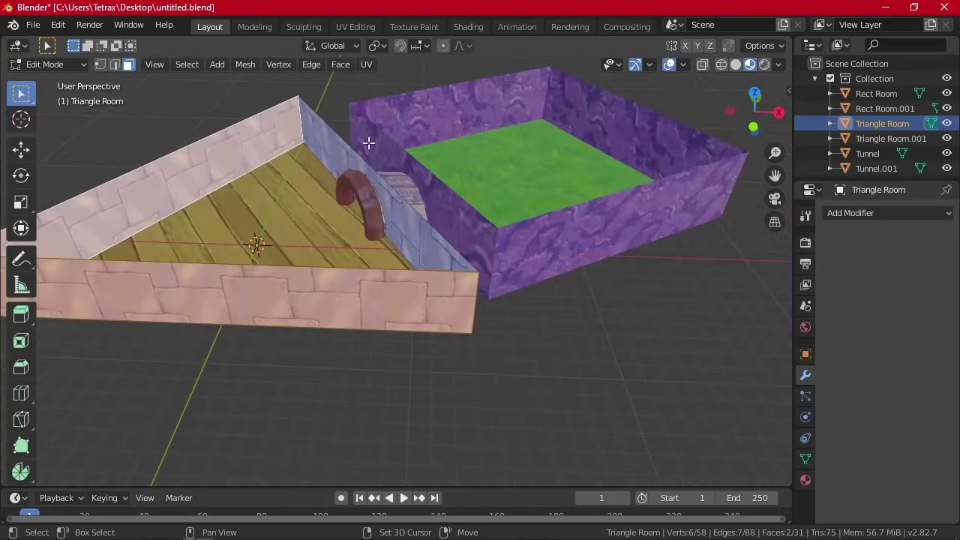
pyautogui.keyDown('shift'); pyautogui.click(327, 147); pyautogui.keyUp('shift')
pyautogui.hotkey('ctrl', 'i')
pyautogui.press('x')
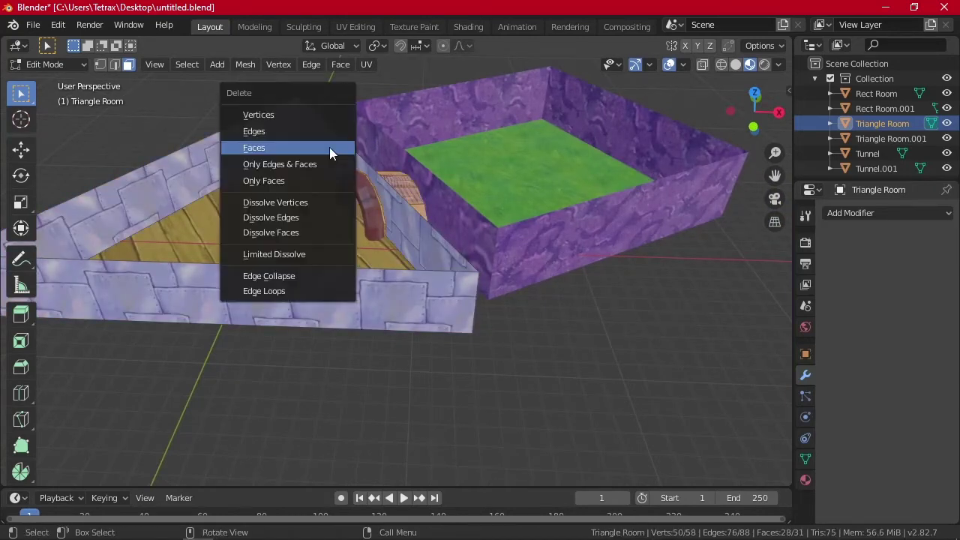
pyautogui.click(329, 147)
pyautogui.moveTo(422, 176); pyautogui.dragTo(720, 285, button='middle')
pyautogui.press('Tab')
pyautogui.moveTo(645, 260); pyautogui.dragTo(462, 279, button='middle')
# Add a Boolean modifier to Rect Room using Tunnel.001 and apply it
pyautogui.click(579, 296)
pyautogui.press('Tab')
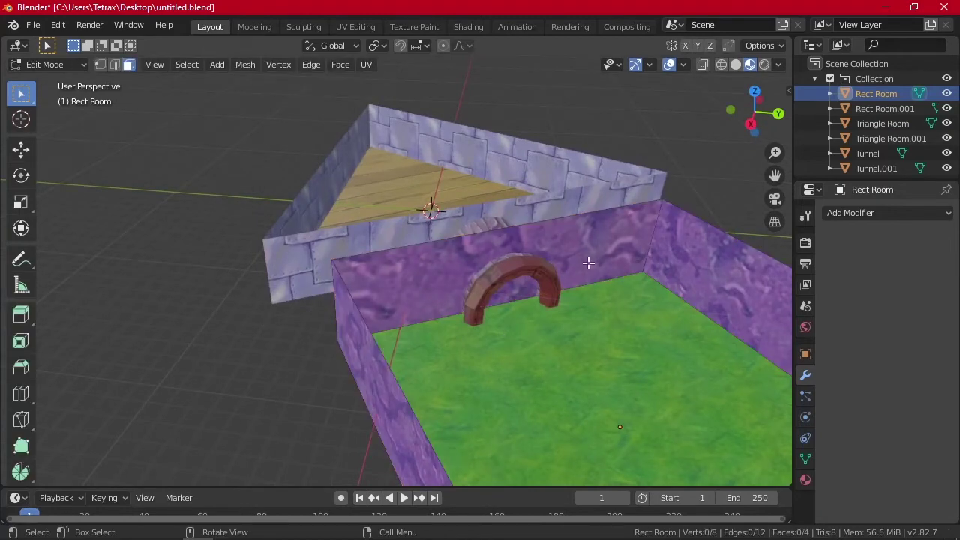
pyautogui.press('Tab')
pyautogui.click(862, 213)
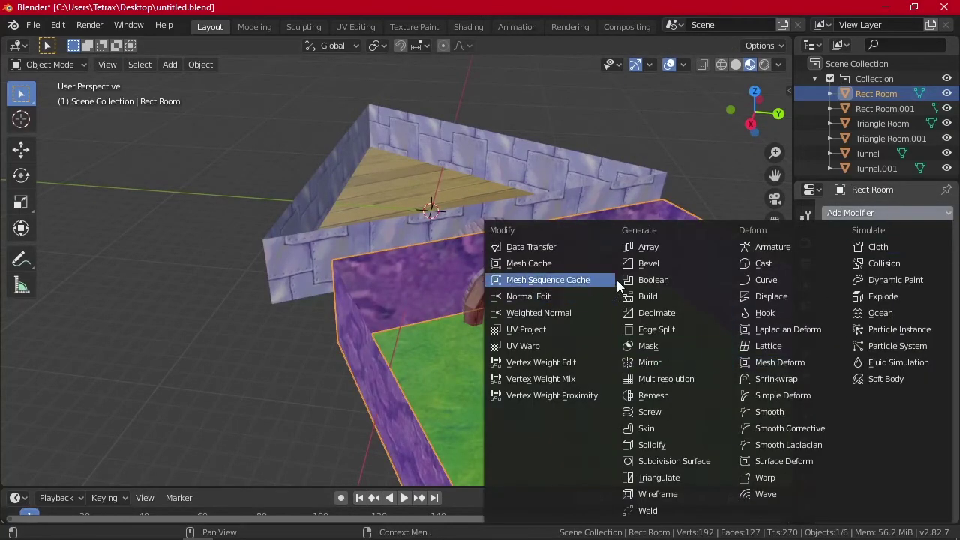
pyautogui.click(646, 279)
pyautogui.click(916, 295)
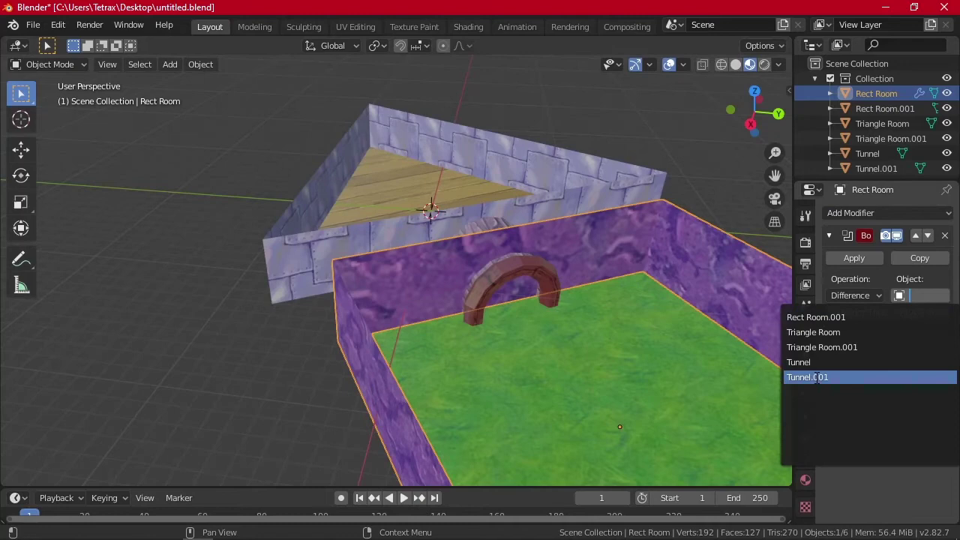
pyautogui.click(816, 378)
pyautogui.click(858, 257)
# In Edit Mode, delete the face filling the rectangular room's doorway
pyautogui.press('Tab')
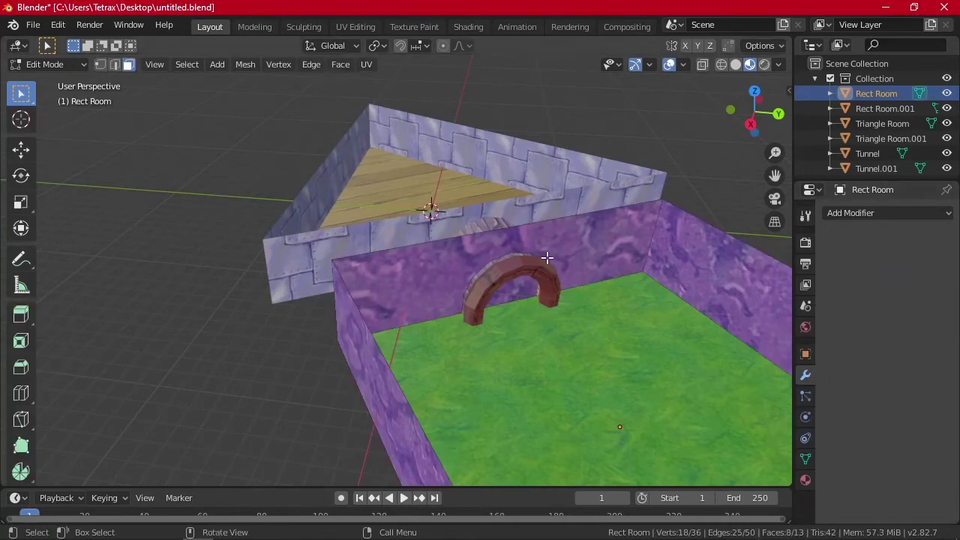
pyautogui.moveTo(532, 296); pyautogui.dragTo(540, 326, button='middle')
pyautogui.press('x')
pyautogui.click(540, 326)
pyautogui.scroll(3, 541, 274)
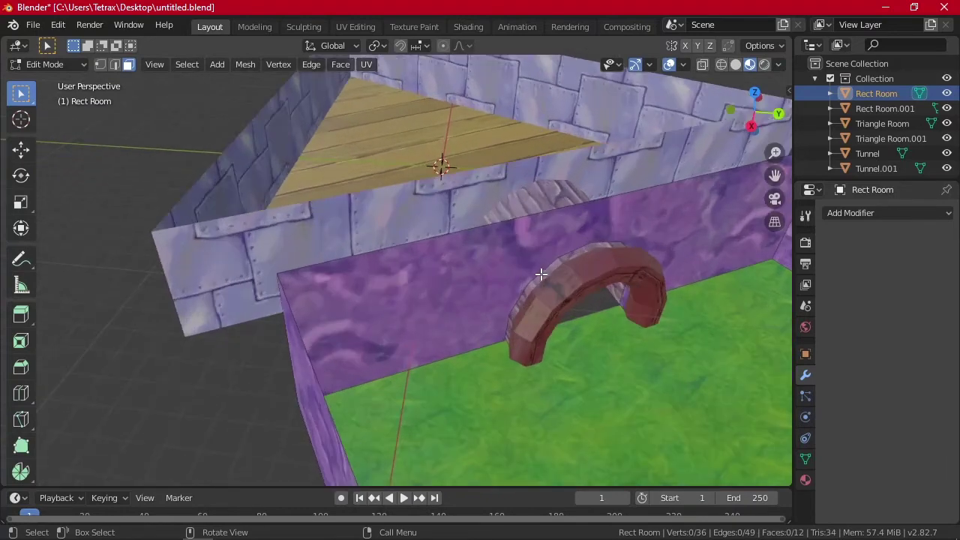
# Select the four wall faces, invert, delete the leftover faces, then return to Object Mode
pyautogui.click(553, 269)
pyautogui.scroll(-3, 553, 269)
pyautogui.keyDown('shift'); pyautogui.click(395, 387); pyautogui.keyUp('shift')
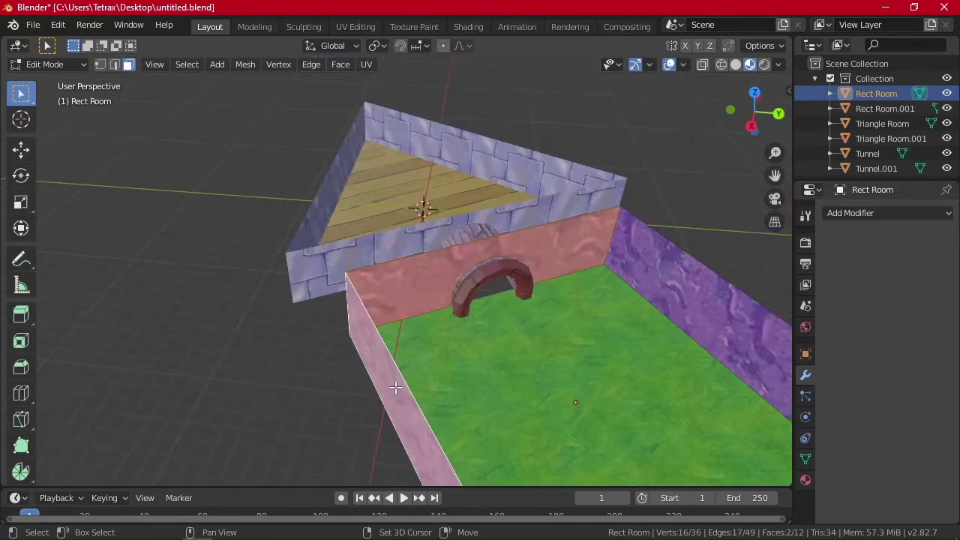
pyautogui.keyDown('shift'); pyautogui.click(679, 296); pyautogui.keyUp('shift')
pyautogui.scroll(-3, 661, 370)
pyautogui.keyDown('shift'); pyautogui.click(598, 385); pyautogui.keyUp('shift')
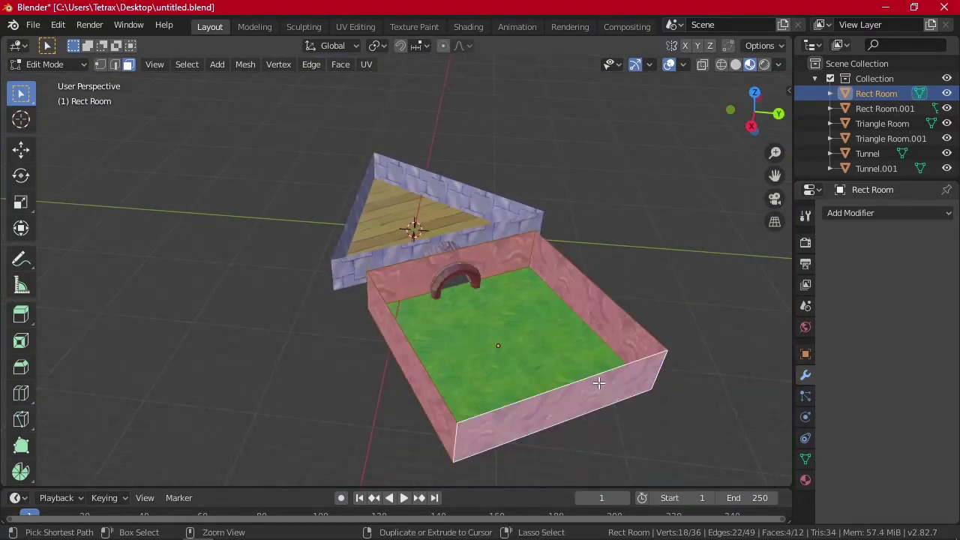
pyautogui.hotkey('ctrl', 'i')
pyautogui.press('x')
pyautogui.click(598, 383)
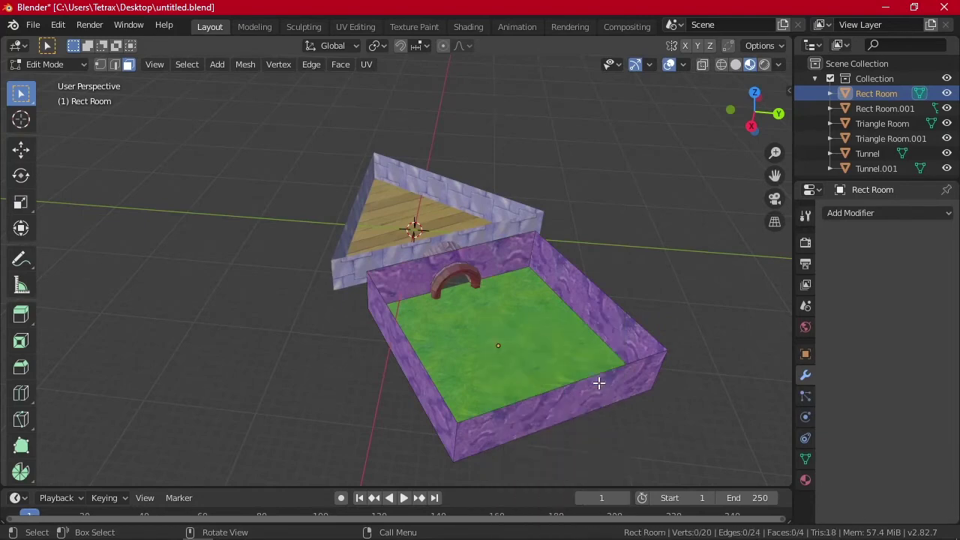
pyautogui.scroll(5, 555, 268)
pyautogui.press('Tab')
pyautogui.moveTo(598, 322); pyautogui.dragTo(225, 199, button='middle')
pyautogui.click(340, 216)
pyautogui.scroll(4, 426, 294)
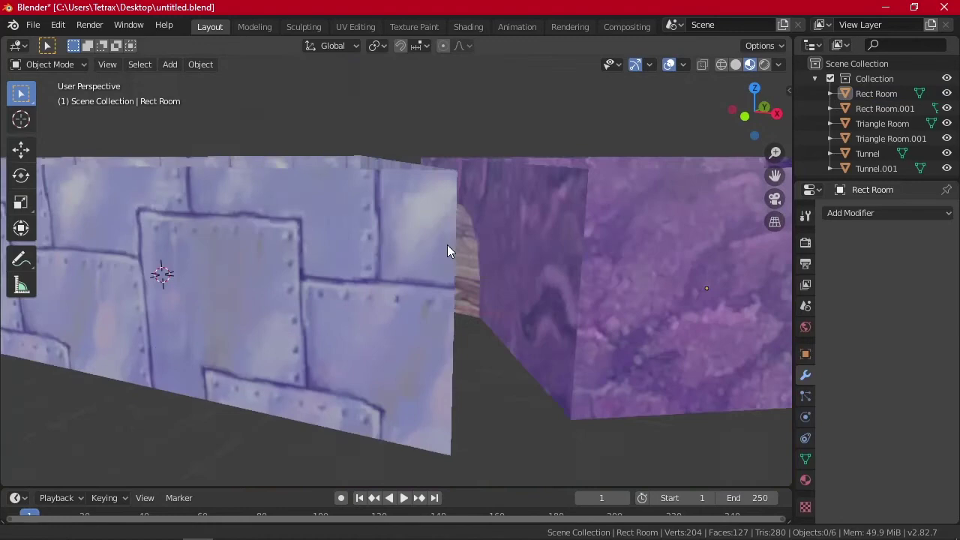
# Hide Rect Room and Triangle Room from the viewport
pyautogui.click(947, 94)
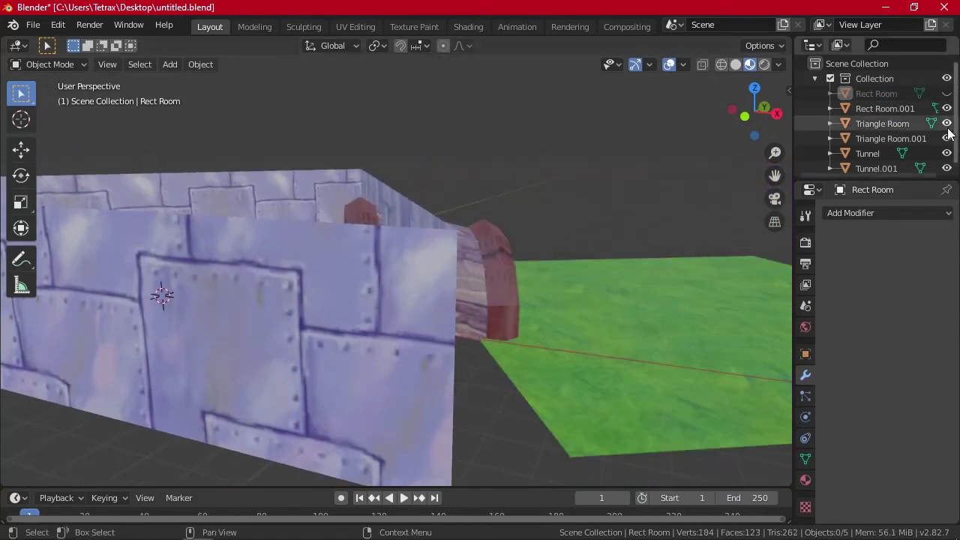
pyautogui.click(947, 124)
pyautogui.moveTo(720, 175); pyautogui.dragTo(499, 297, button='middle')
pyautogui.scroll(4, 420, 300)
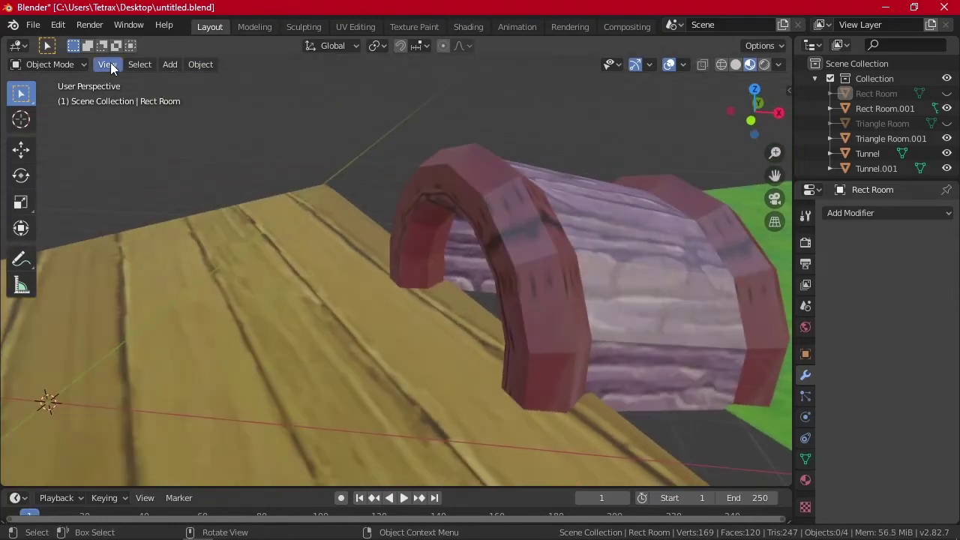
# Fill a floor face between Tunnel.001's bottom edges in Edit Mode
pyautogui.click(464, 256)
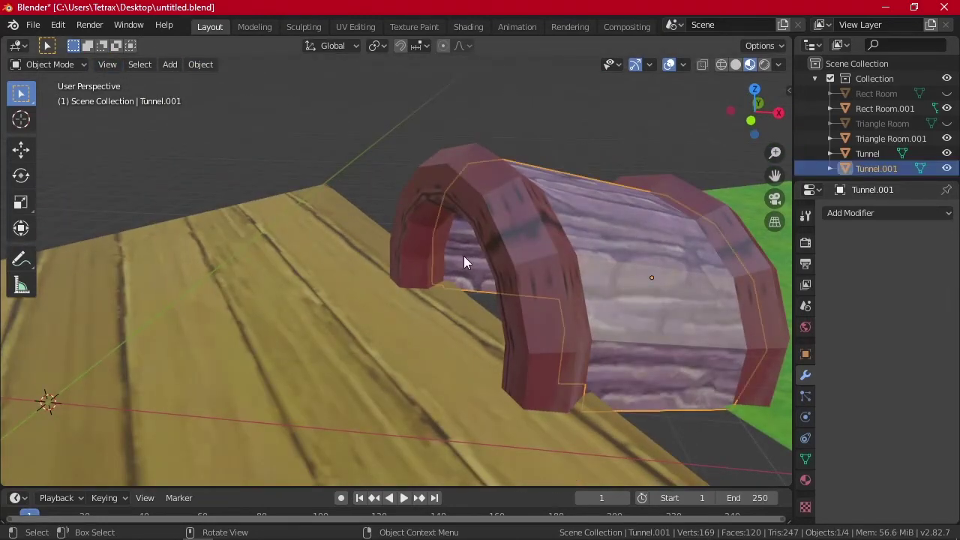
pyautogui.press('Tab')
pyautogui.moveTo(464, 256); pyautogui.dragTo(388, 225, button='middle')
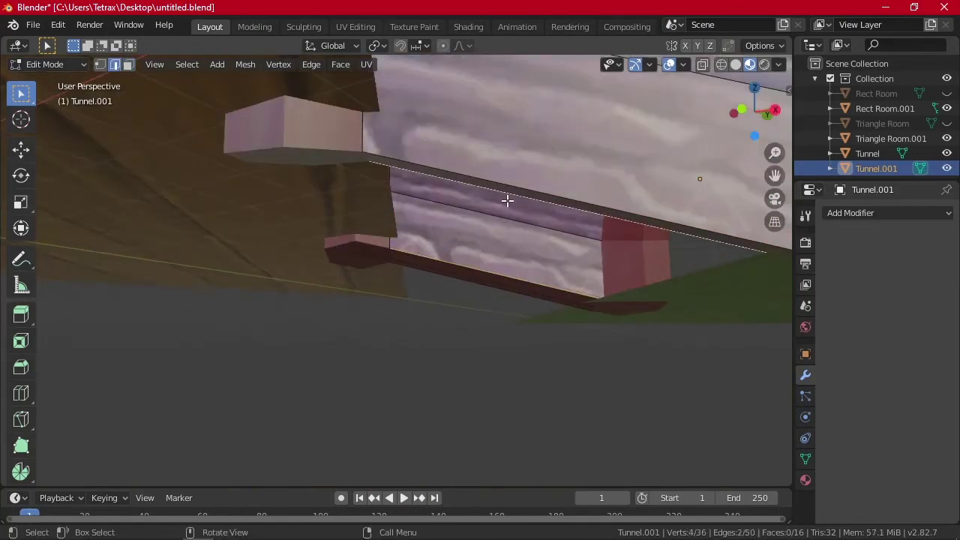
pyautogui.press('f')
pyautogui.click(527, 388)
pyautogui.moveTo(415, 277); pyautogui.dragTo(440, 262, button='middle')
pyautogui.moveTo(428, 219); pyautogui.dragTo(401, 236, button='middle')
pyautogui.moveTo(582, 165); pyautogui.dragTo(419, 315, button='middle')
pyautogui.press('Tab')
pyautogui.scroll(-5, 419, 315)
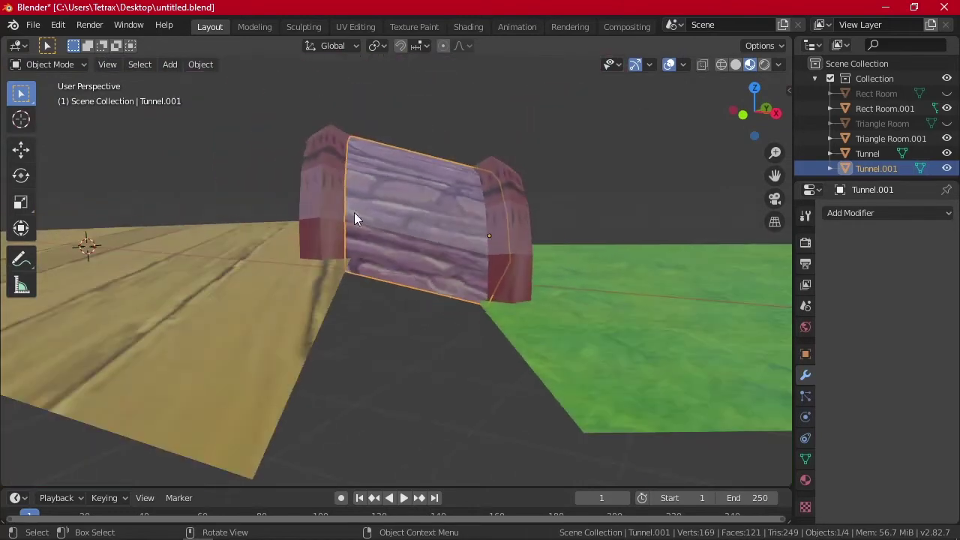
# Rotate both tunnels together by about 5°, then reduce the rotation angle
pyautogui.keyDown('shift'); pyautogui.click(332, 200); pyautogui.keyUp('shift')
pyautogui.press('r')
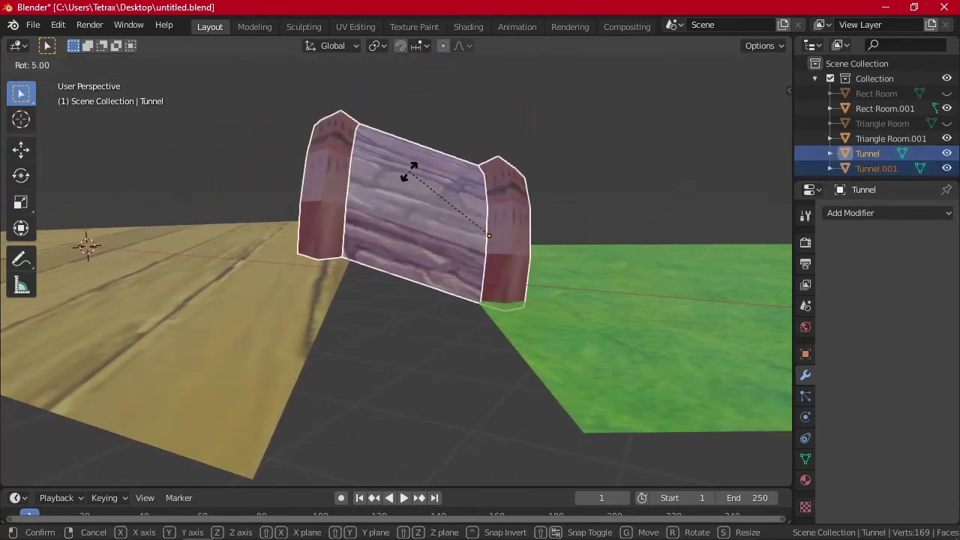
pyautogui.click(409, 171)
pyautogui.moveTo(409, 171); pyautogui.dragTo(346, 169, button='middle')
pyautogui.press('r')
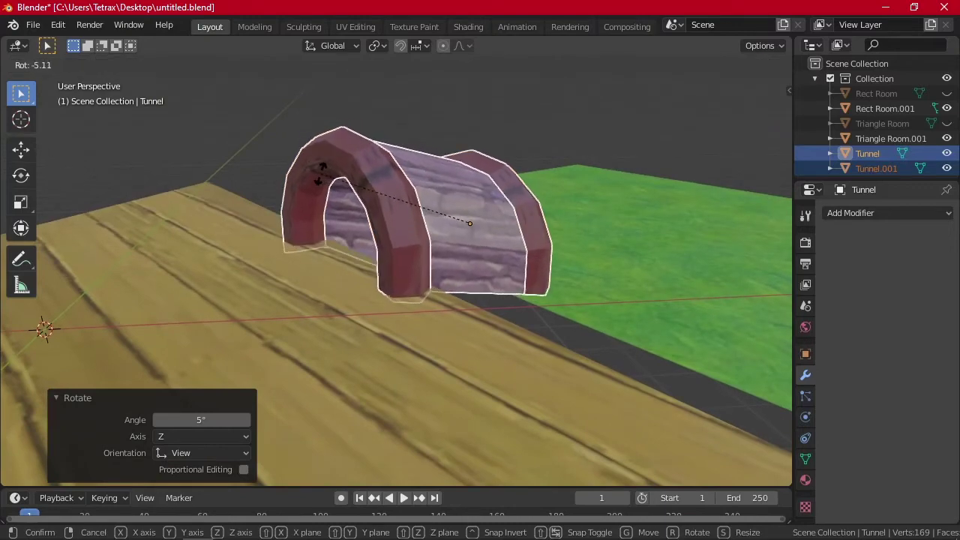
pyautogui.rightClick(383, 156)
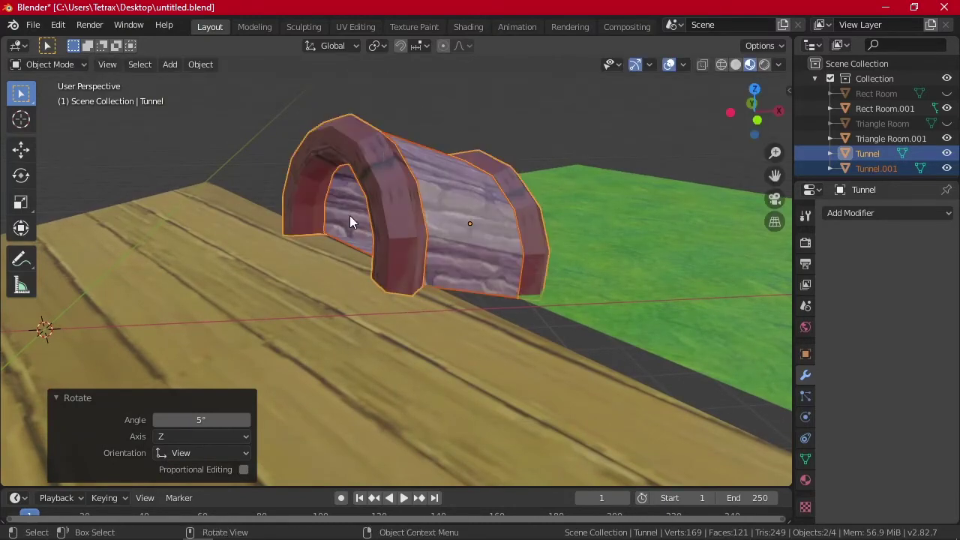
pyautogui.moveTo(198, 418)
pyautogui.mouseDown()
pyautogui.moveTo(167, 418)
pyautogui.moveTo(187, 419)
pyautogui.mouseUp()
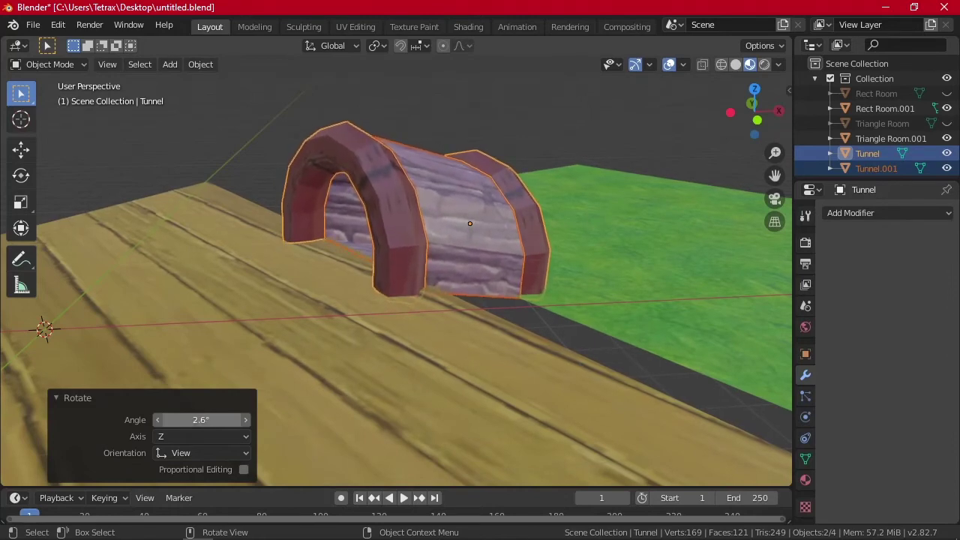
pyautogui.press('Tab')
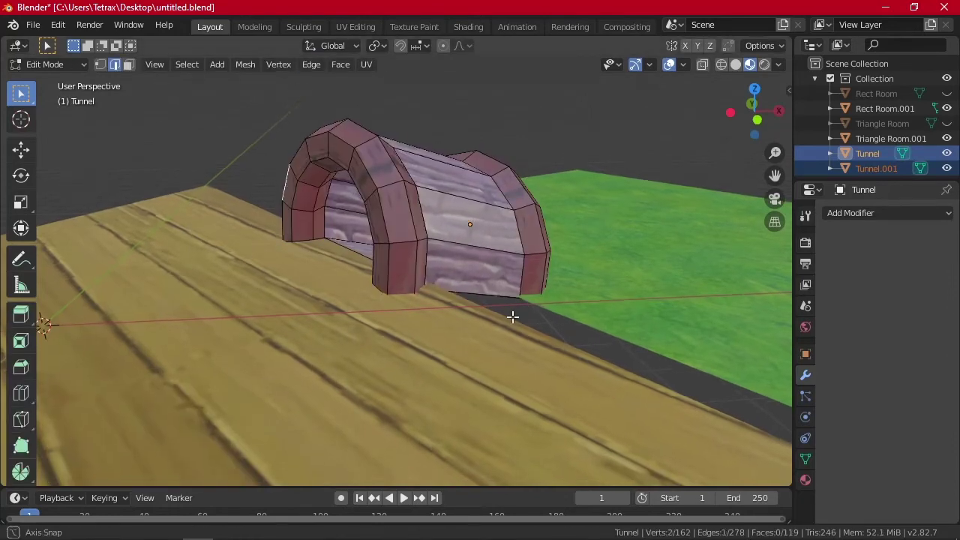
pyautogui.press('Tab')
# Fill the gap between the first tunnel's two floor edges with a new face
pyautogui.moveTo(525, 326); pyautogui.dragTo(304, 269, button='middle')
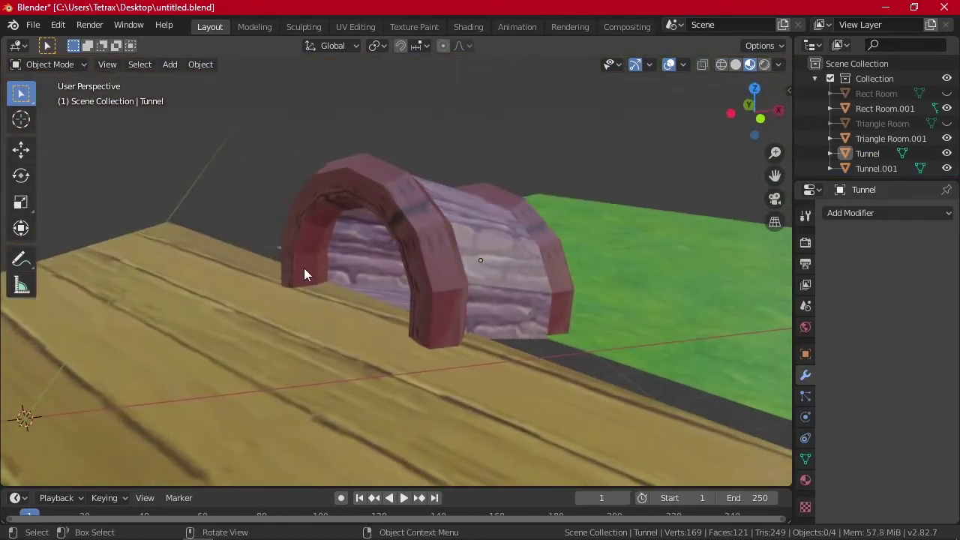
pyautogui.click(297, 220)
pyautogui.press('Tab')
pyautogui.scroll(4, 315, 298)
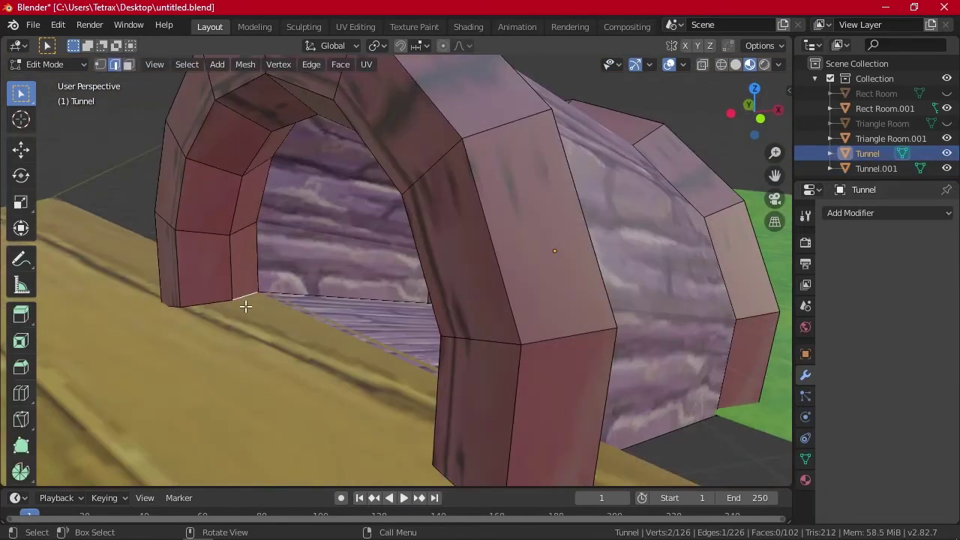
pyautogui.scroll(-4, 245, 306)
pyautogui.moveTo(375, 357); pyautogui.dragTo(608, 319, button='middle')
pyautogui.press('f')
pyautogui.moveTo(421, 218); pyautogui.dragTo(652, 50, button='middle')
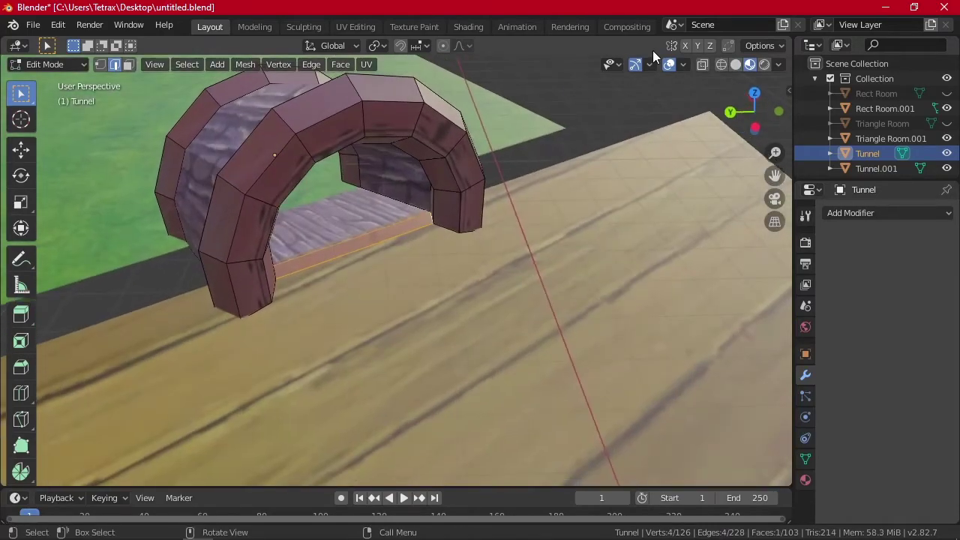
pyautogui.click(590, 124)
# Inspect the new floor, return to Object Mode and select Tunnel.001
pyautogui.moveTo(590, 123); pyautogui.dragTo(212, 282, button='middle')
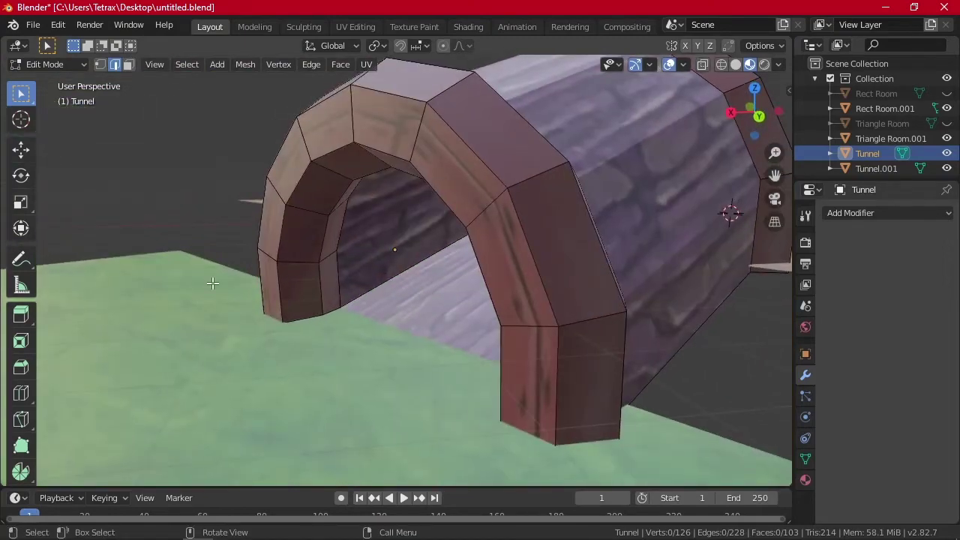
pyautogui.moveTo(434, 367); pyautogui.dragTo(560, 284, button='middle')
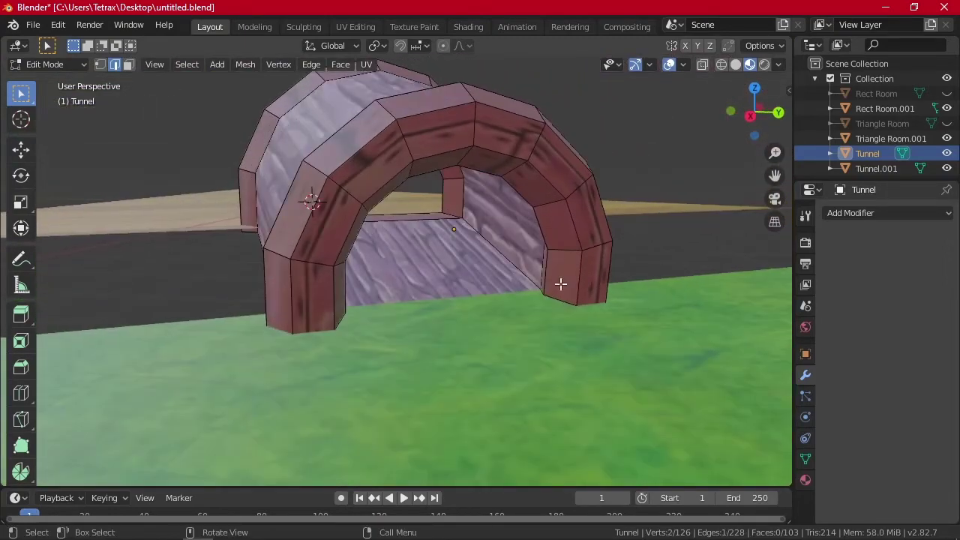
pyautogui.moveTo(573, 316); pyautogui.dragTo(407, 347, button='middle')
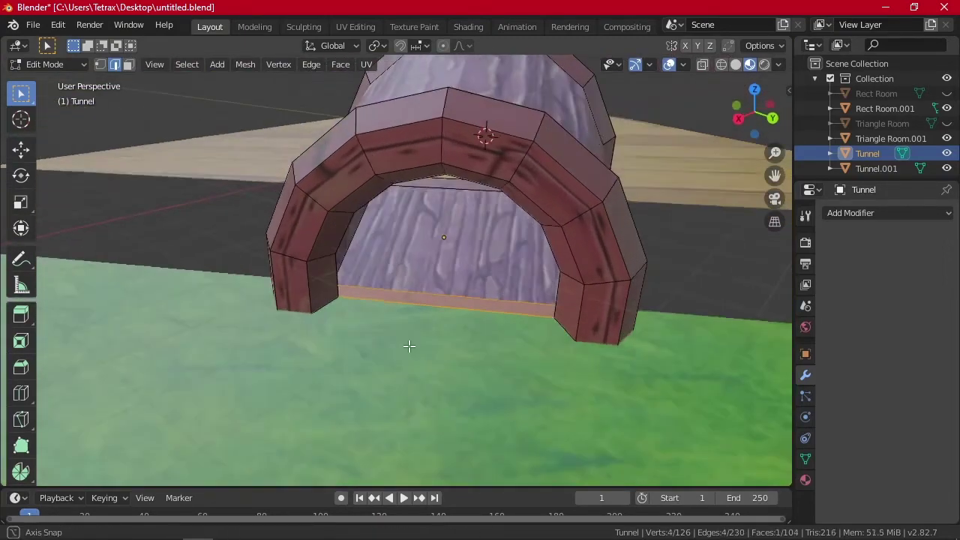
pyautogui.press('Tab')
pyautogui.click(547, 295)
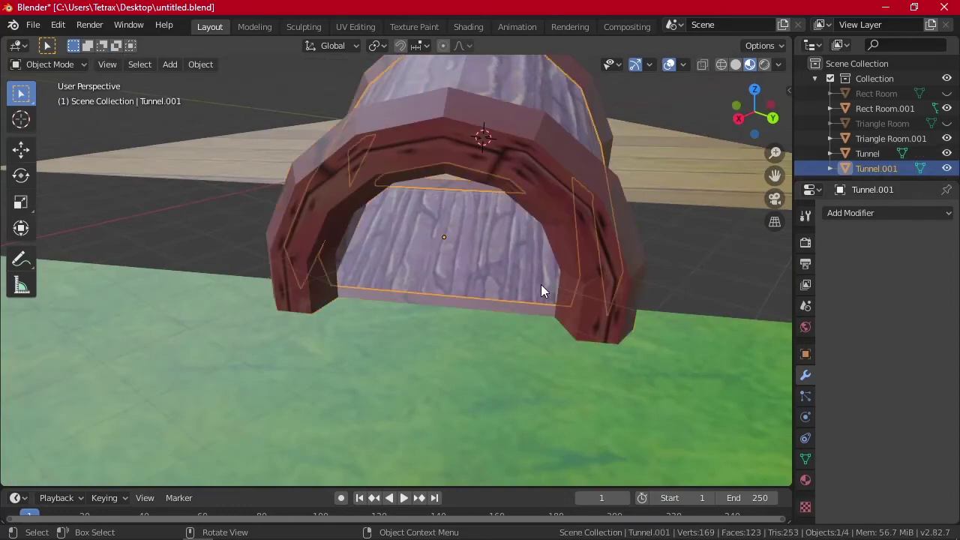
pyautogui.moveTo(542, 291); pyautogui.dragTo(500, 243, button='middle')
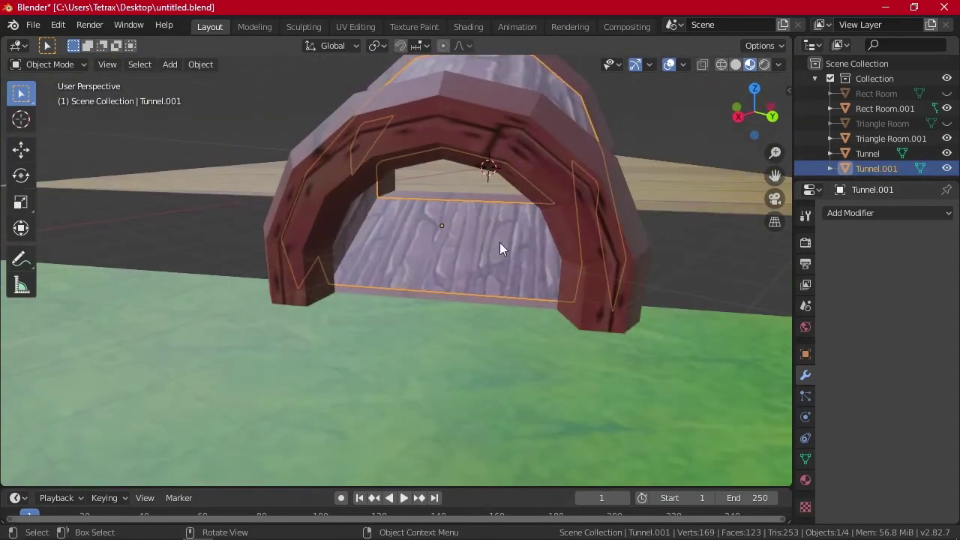
# In the UV Editing workspace, unwrap Tunnel.001's floor face onto the rock image
pyautogui.click(356, 26)
pyautogui.scroll(3, 621, 368)
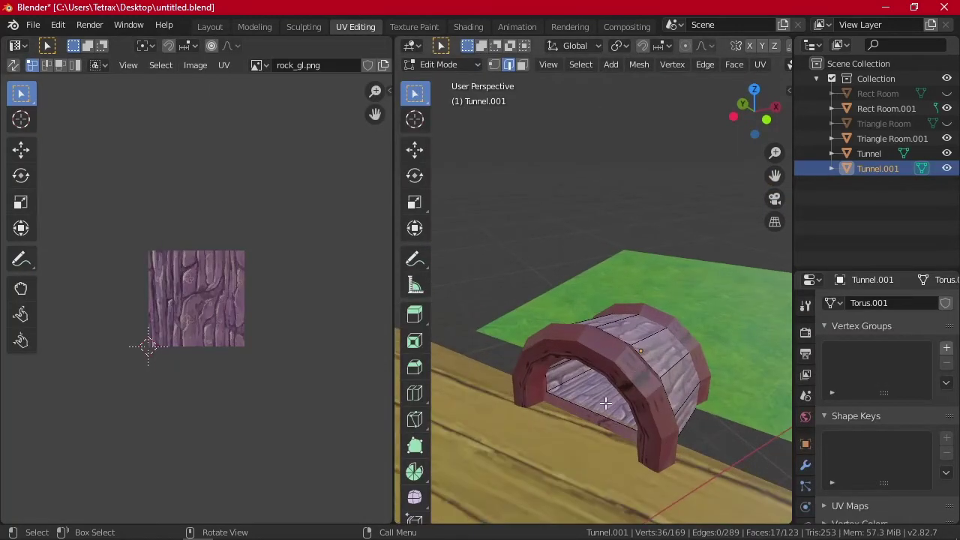
pyautogui.click(605, 403)
pyautogui.moveTo(605, 404); pyautogui.dragTo(548, 407, button='middle')
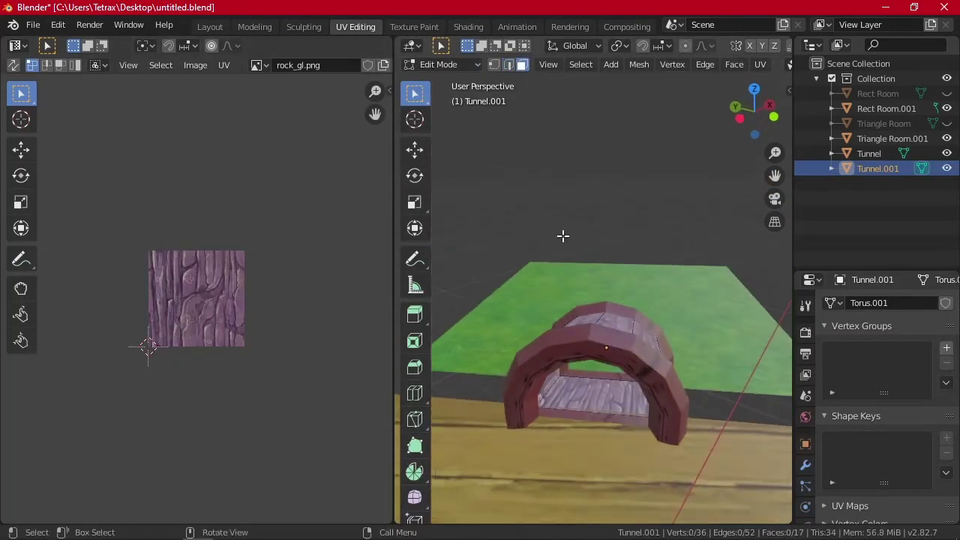
pyautogui.click(603, 409)
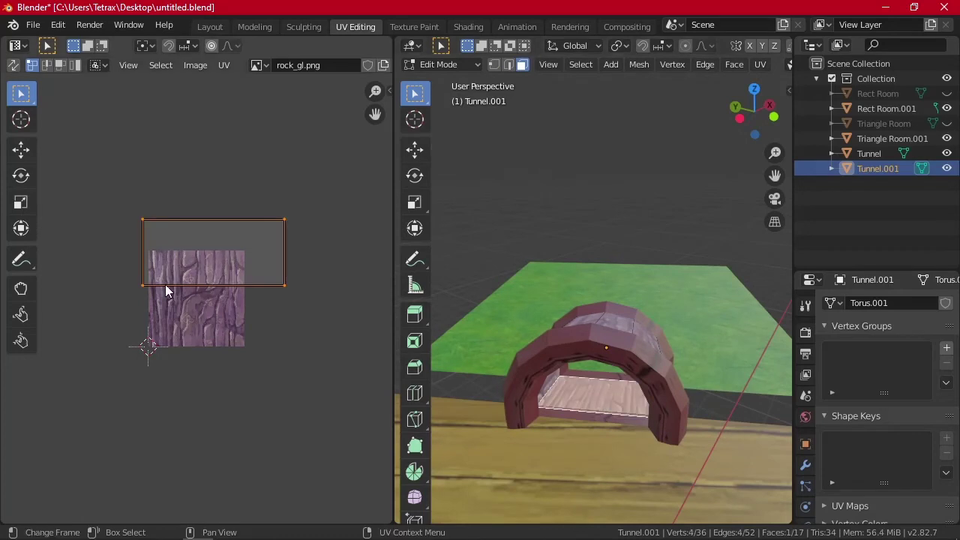
pyautogui.press('u')
pyautogui.click(165, 284)
# Resize the floor's UV quad, undo a trial rotation, and settle on scale 0.7
pyautogui.press('s')
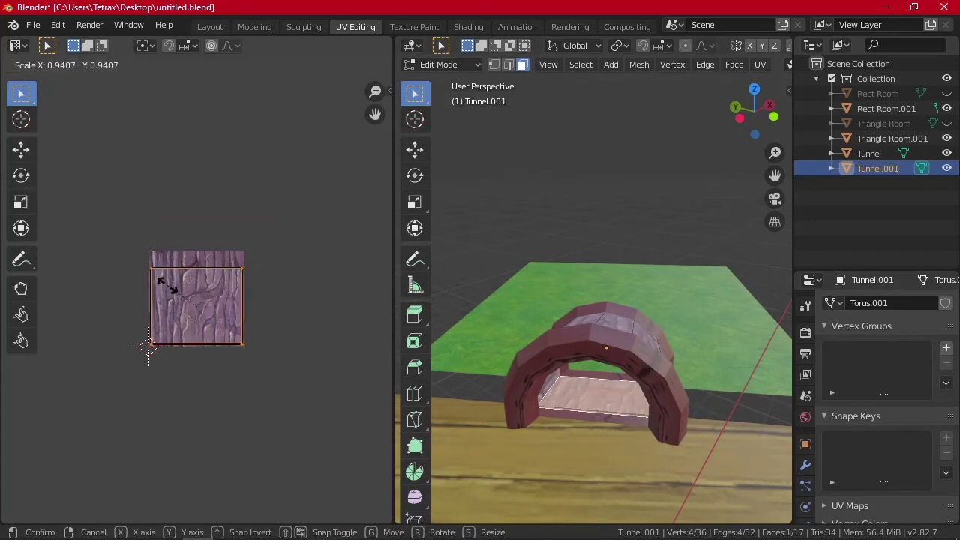
pyautogui.click(89, 283)
pyautogui.press('r')
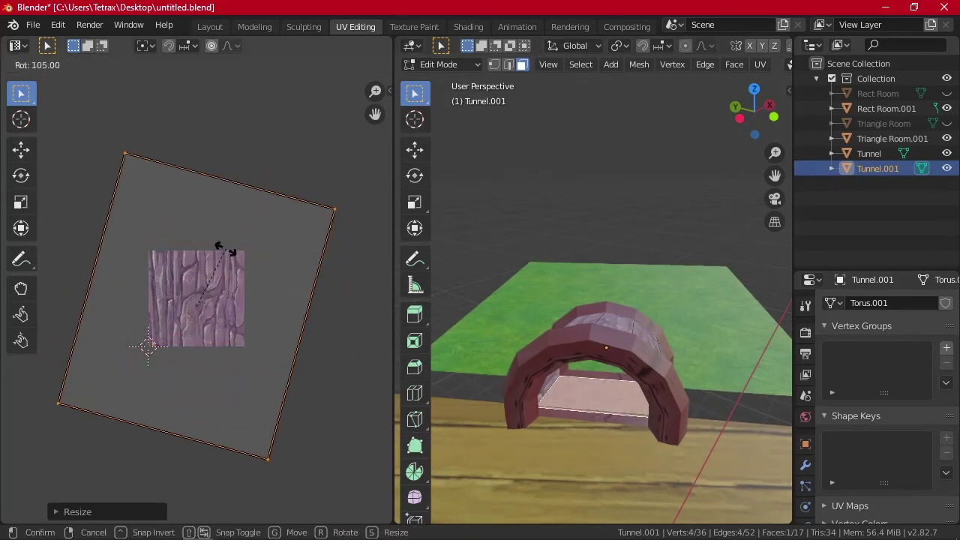
pyautogui.scroll(5, 620, 349)
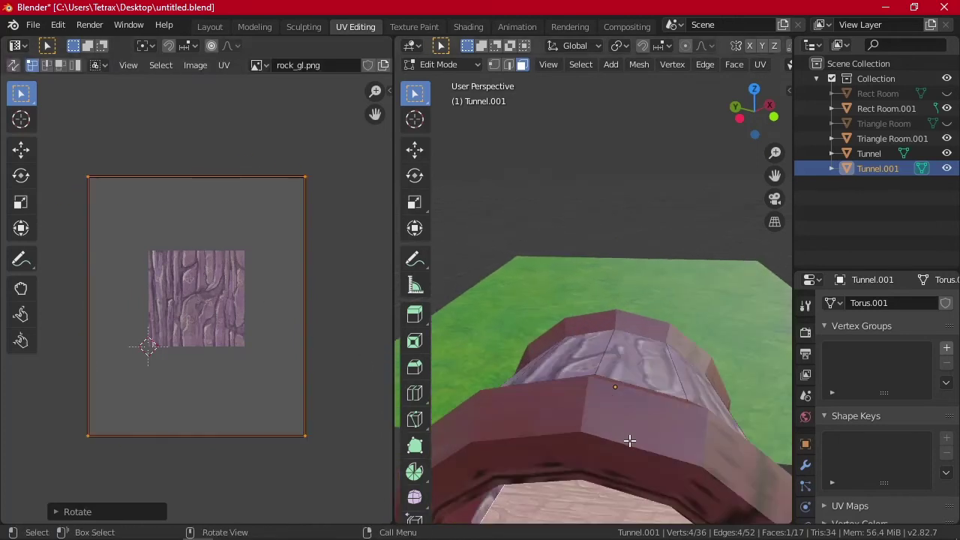
pyautogui.press('r')
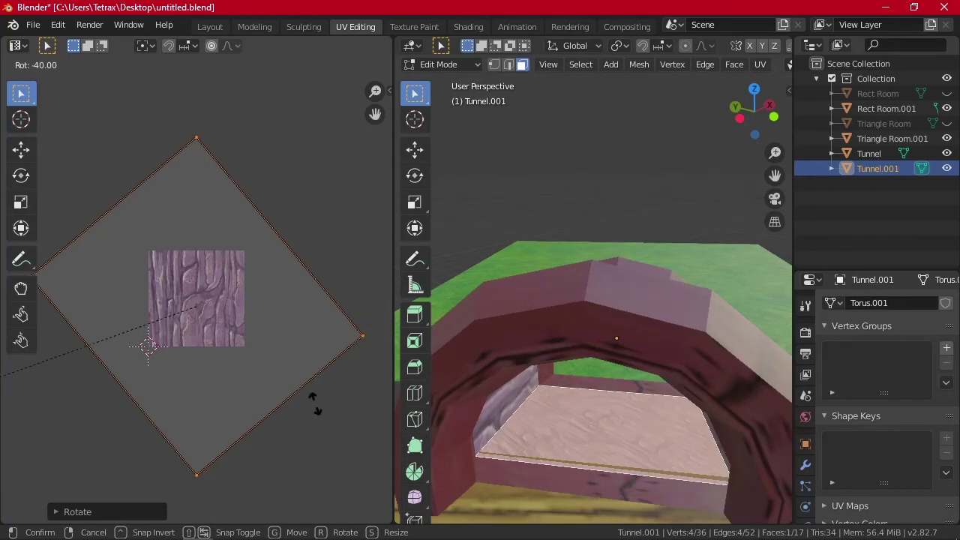
pyautogui.click(284, 403)
pyautogui.hotkey('ctrl', 'z')
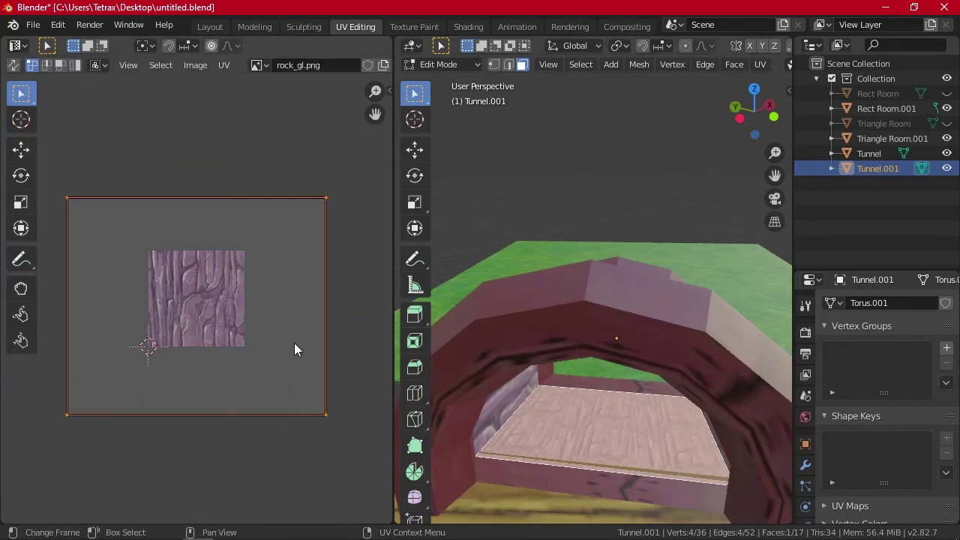
pyautogui.press('s')
pyautogui.click(257, 338)
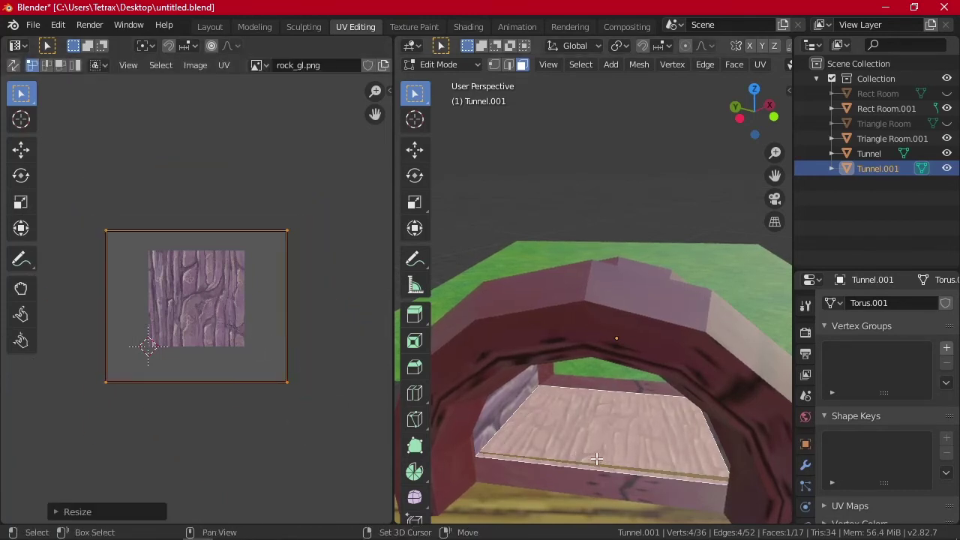
pyautogui.scroll(3, 579, 395)
pyautogui.press('Tab')
# Select both of Tunnel's floor UV quads and scale them up to 2.9
pyautogui.click(577, 397)
pyautogui.press('Tab')
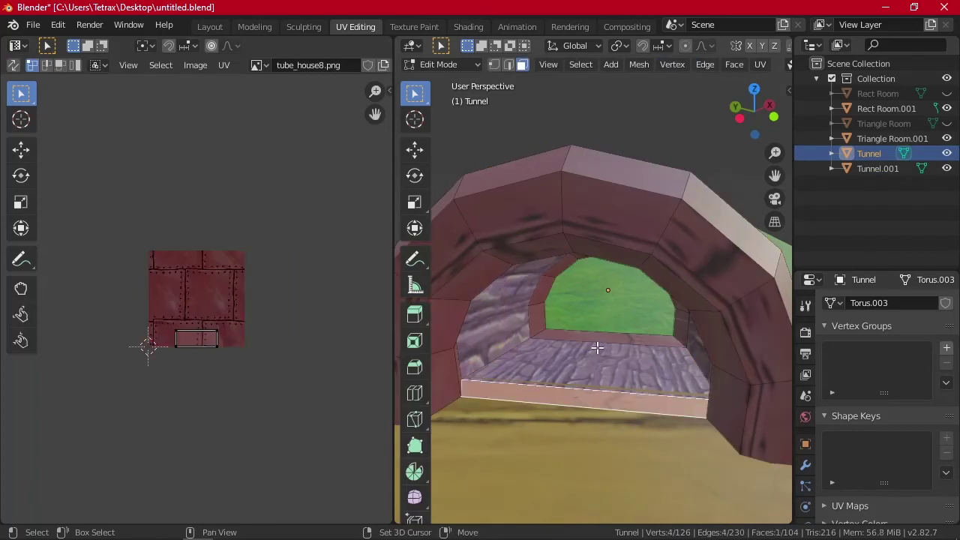
pyautogui.keyDown('shift'); pyautogui.click(602, 338); pyautogui.keyUp('shift')
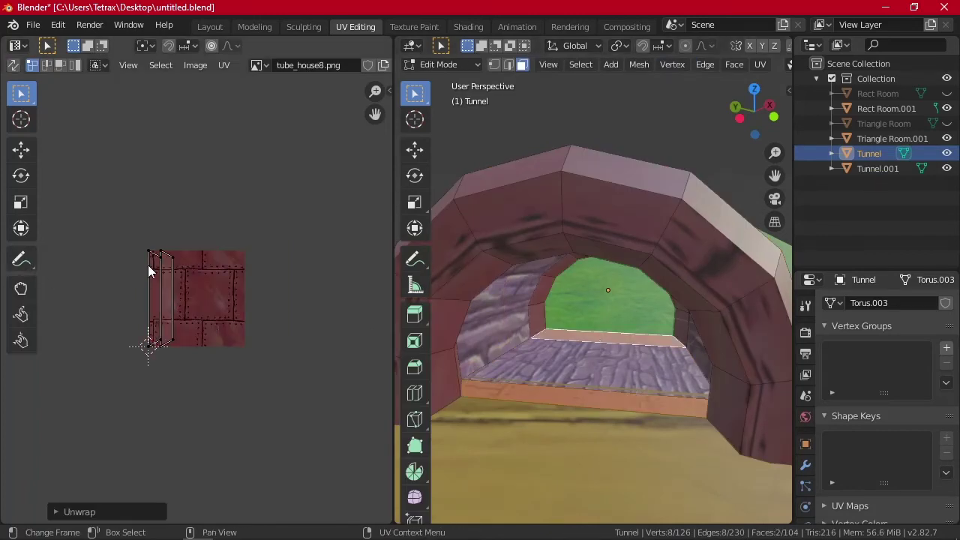
pyautogui.press('a')
pyautogui.press('s')
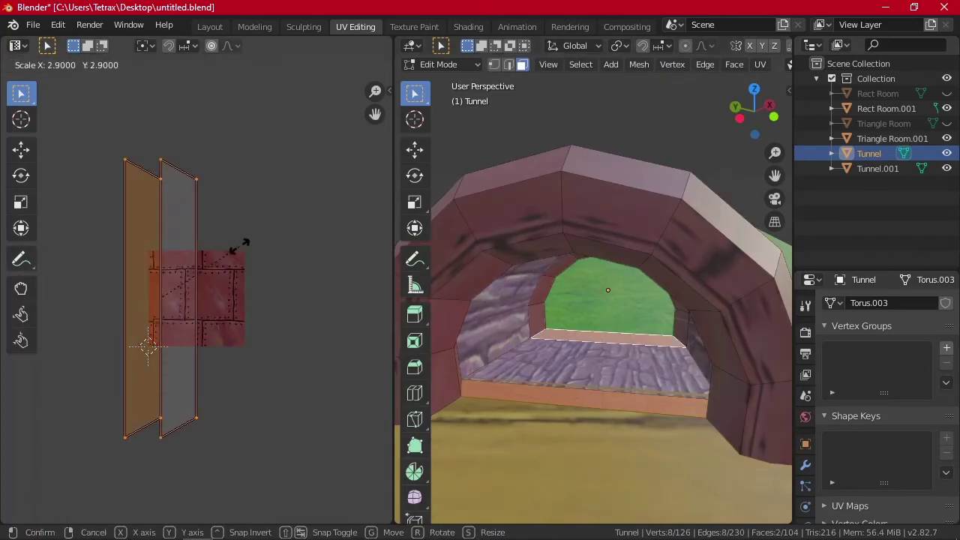
pyautogui.click(356, 260)
pyautogui.press('Tab')
pyautogui.scroll(-3, 514, 312)
# Show Rect Room and Triangle Room again, inspect the joined rooms, and return to Layout
pyautogui.moveTo(514, 312); pyautogui.dragTo(438, 321, button='middle')
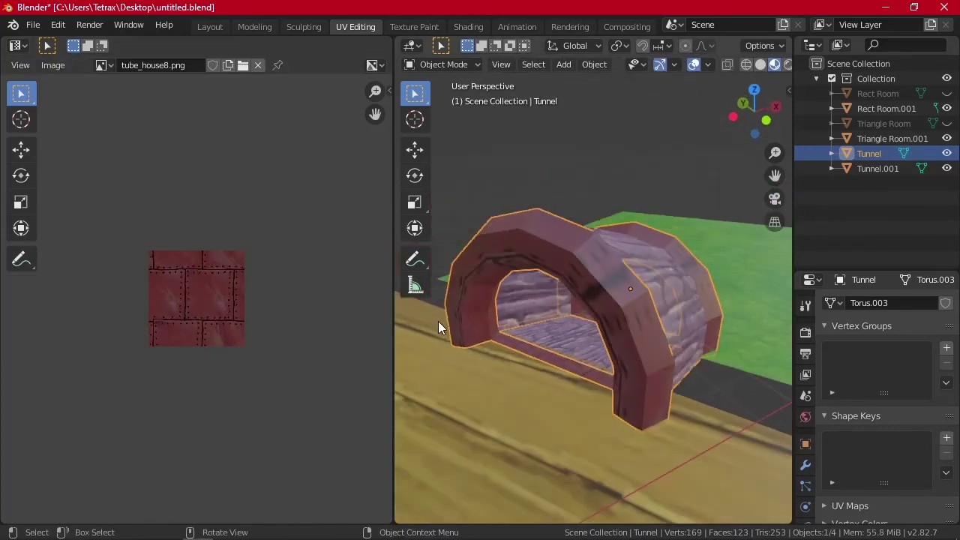
pyautogui.click(699, 382)
pyautogui.click(947, 93)
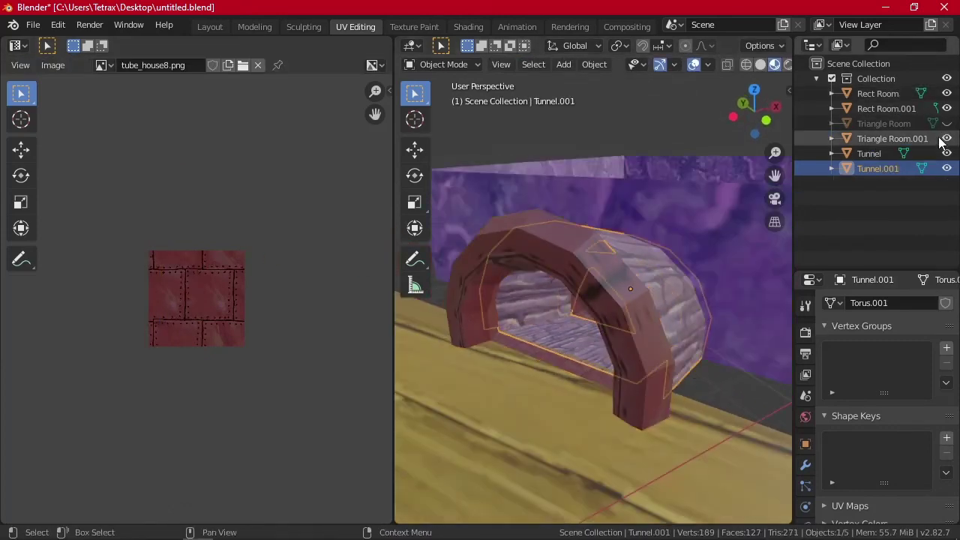
pyautogui.click(946, 123)
pyautogui.scroll(-5, 641, 249)
pyautogui.click(566, 193)
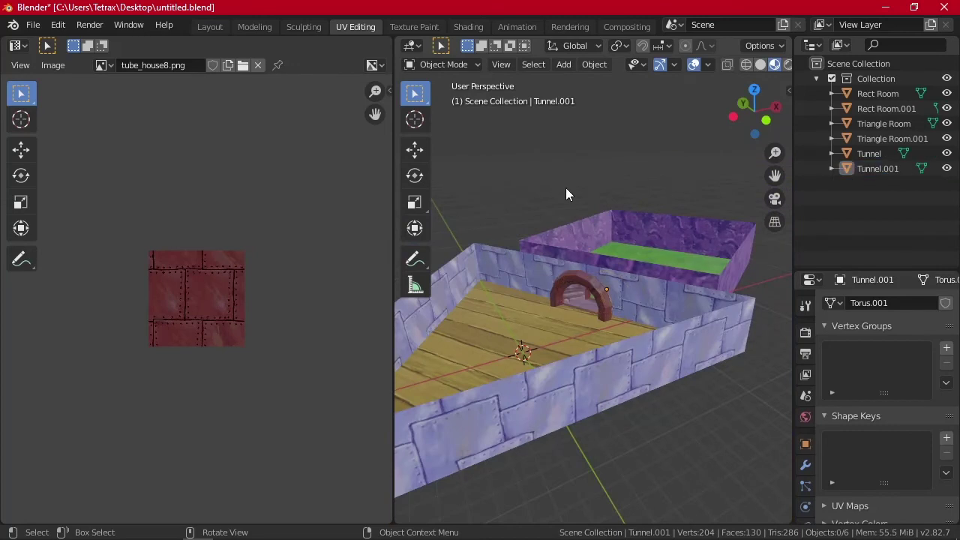
pyautogui.moveTo(565, 193); pyautogui.dragTo(668, 233, button='middle')
pyautogui.moveTo(606, 280); pyautogui.dragTo(540, 315, button='middle')
pyautogui.click(210, 27)
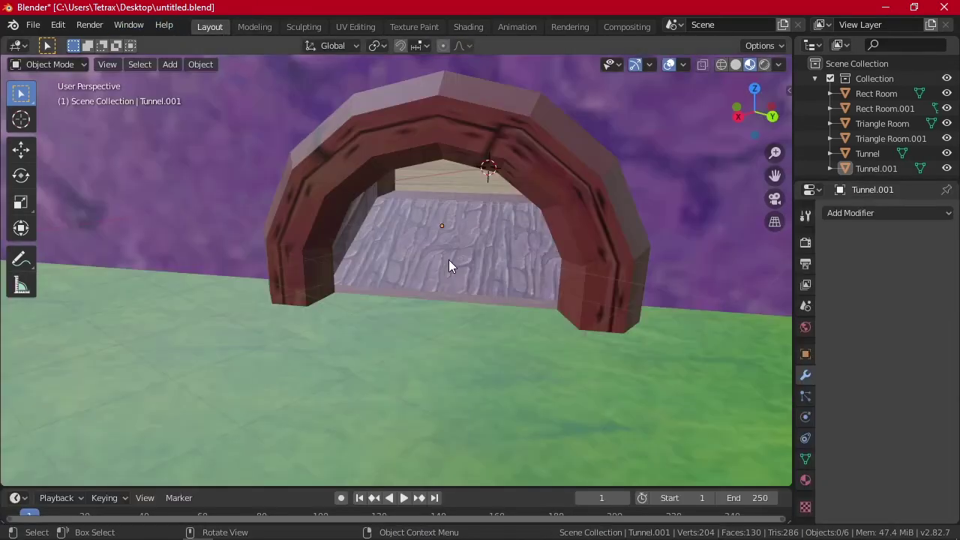
pyautogui.scroll(-6, 450, 248)
# Export the scene as Collada file 'test model.dae' on the Desktop
pyautogui.moveTo(441, 247); pyautogui.dragTo(428, 266, button='middle')
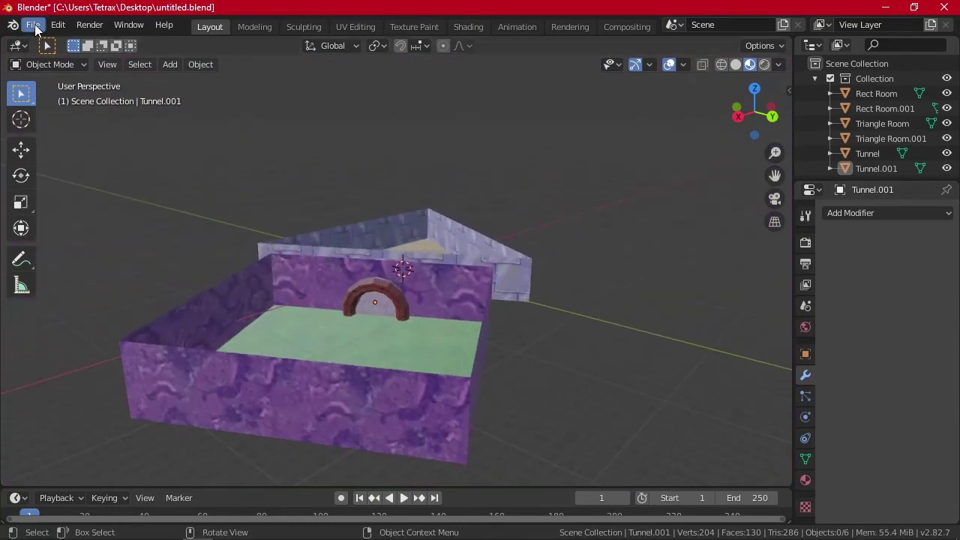
pyautogui.click(34, 26)
pyautogui.moveTo(59, 244)
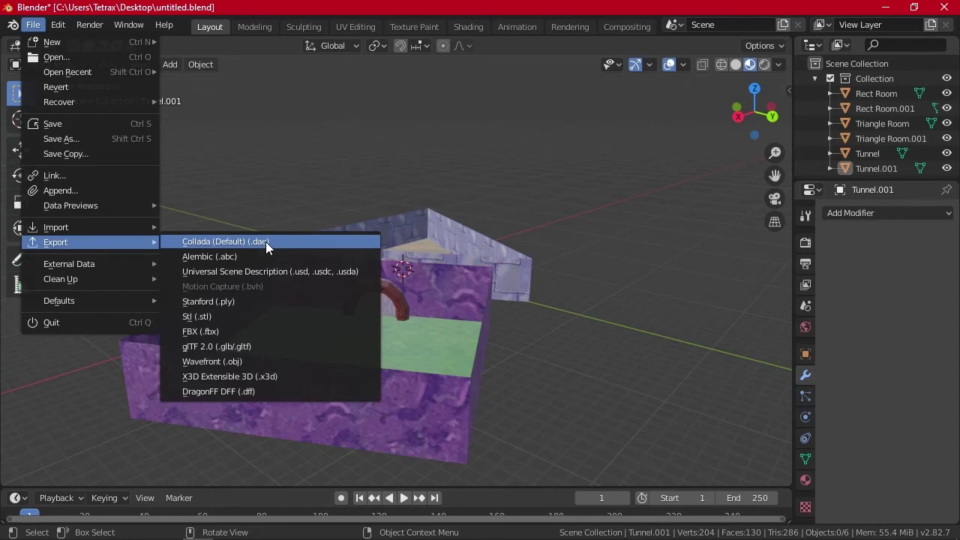
pyautogui.click(244, 243)
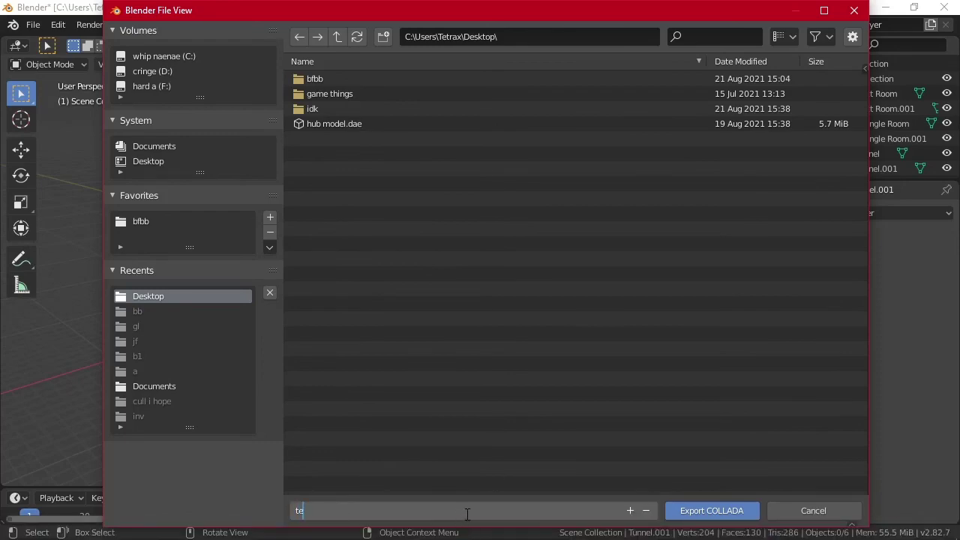
pyautogui.press('Return')
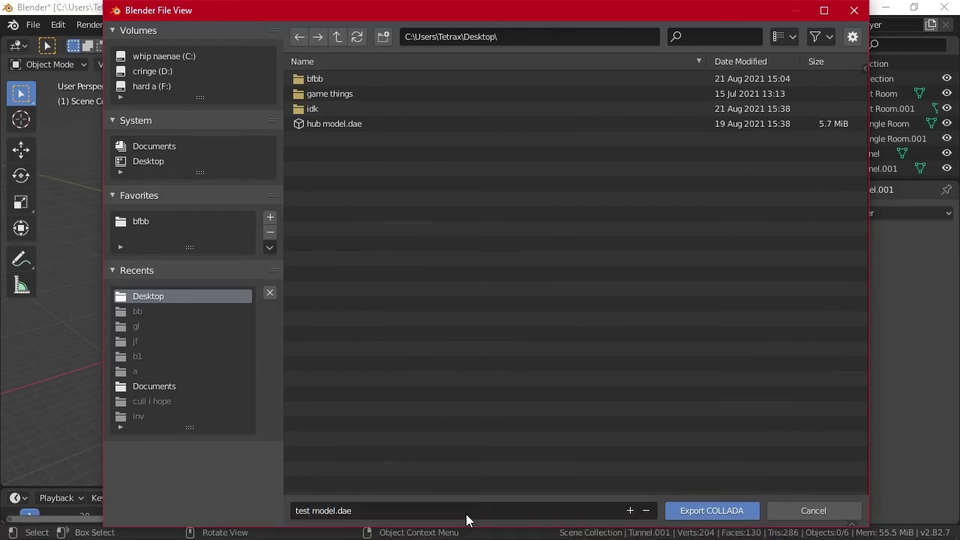
pyautogui.press('super')
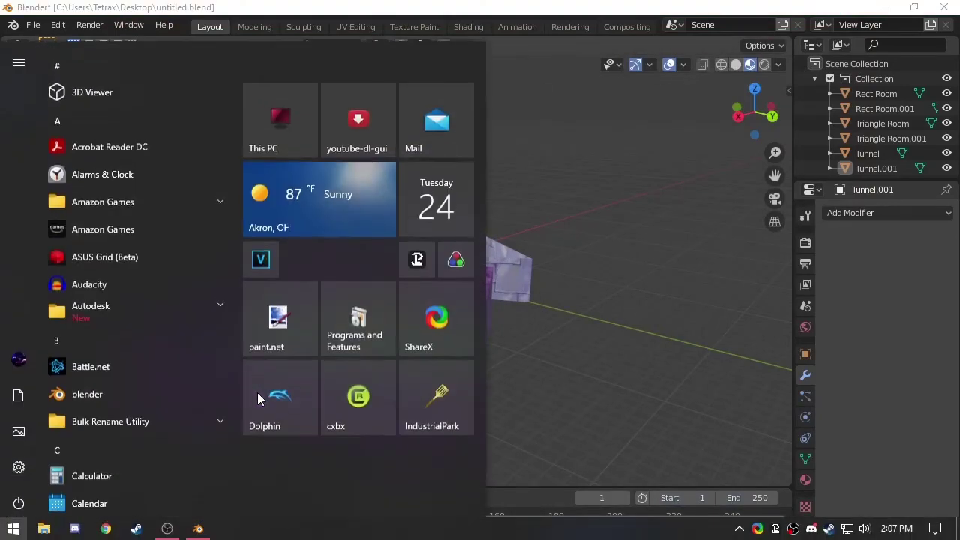